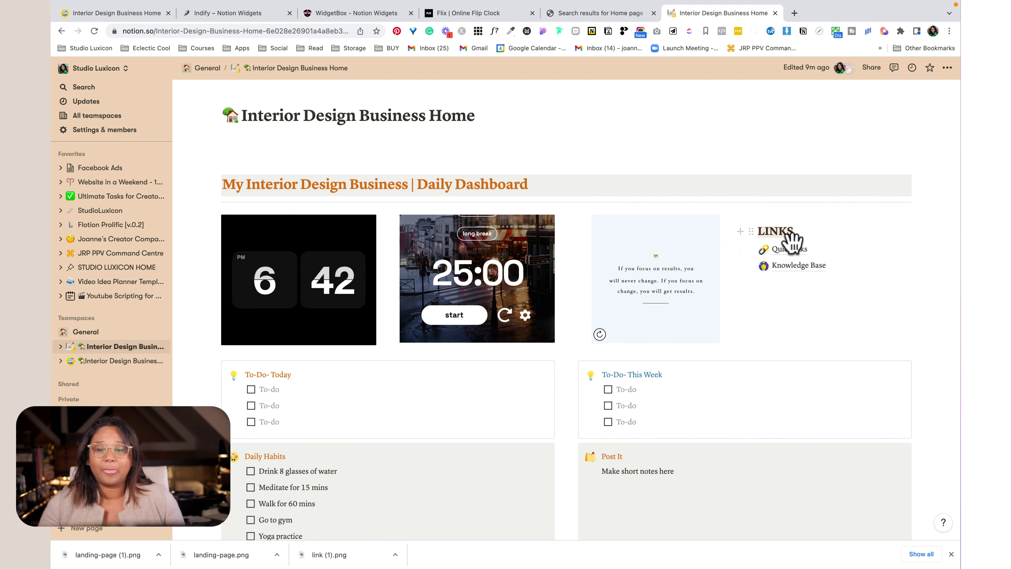
- Look over the finished dashboard's widgets, links, to-do lists, Daily Habits, Post It and HQ sections
scroll(553, 410, "down", 3)
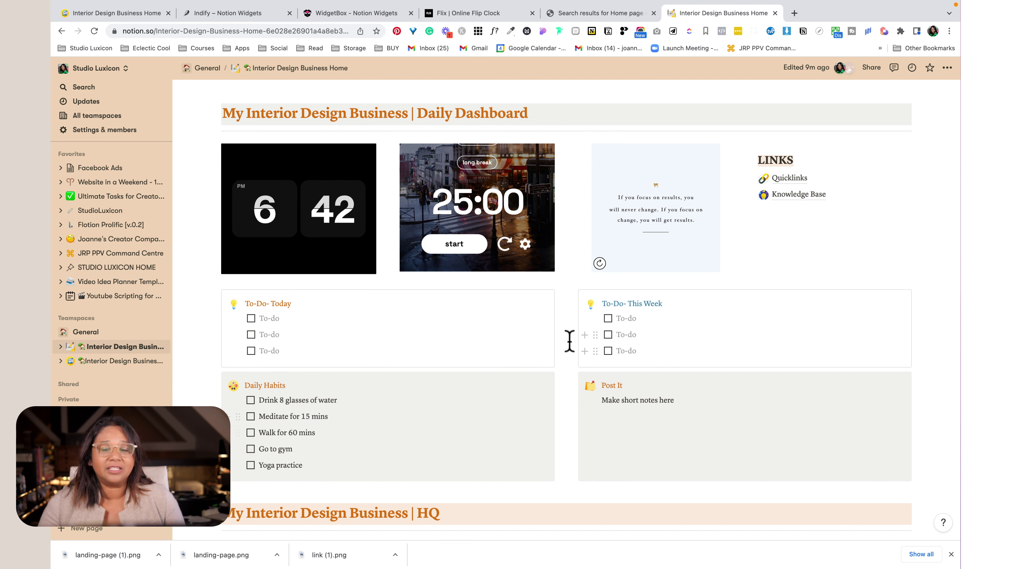
scroll(722, 430, "down", 8)
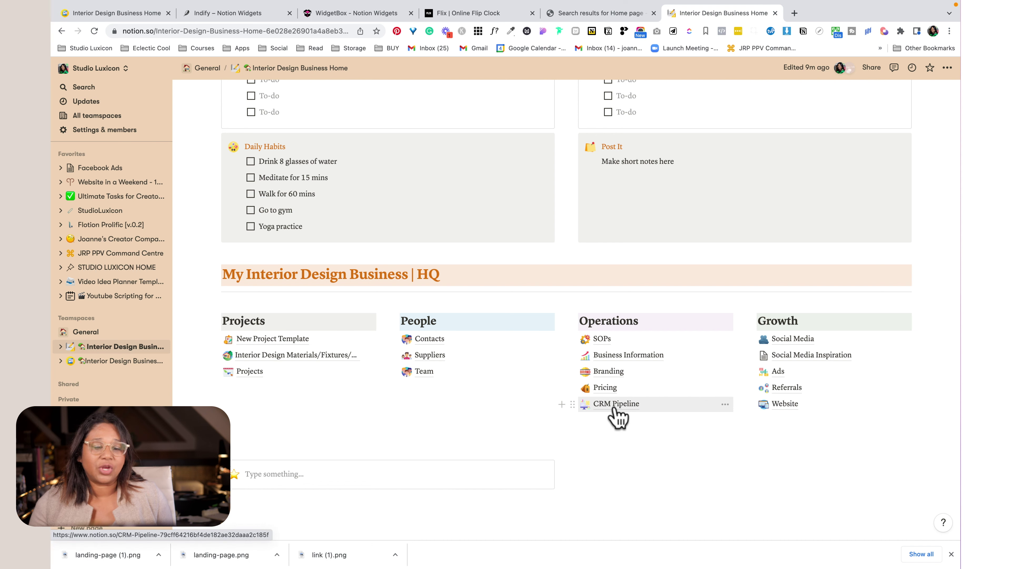
scroll(408, 470, "up", 3)
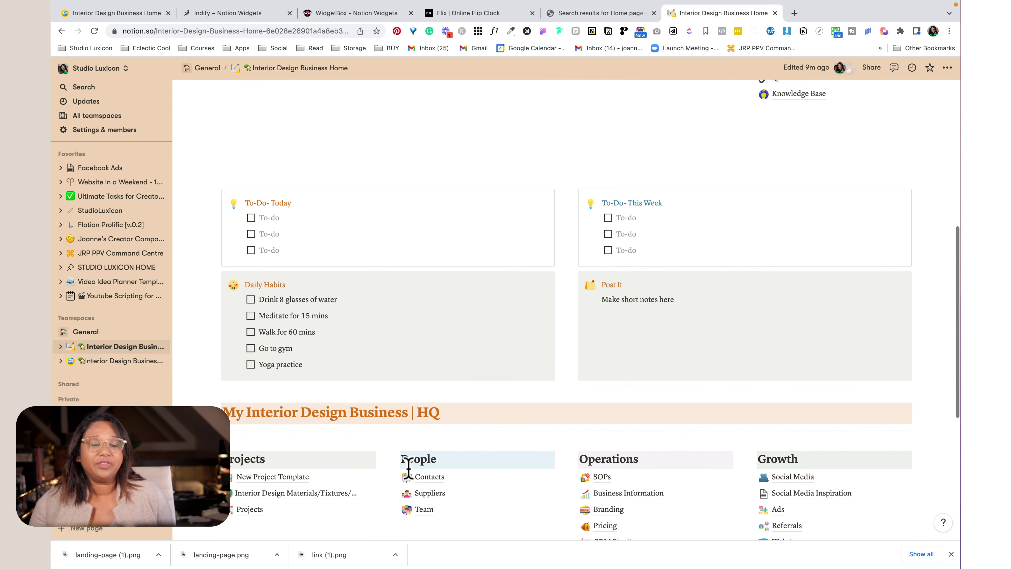
scroll(463, 347, "up", 7)
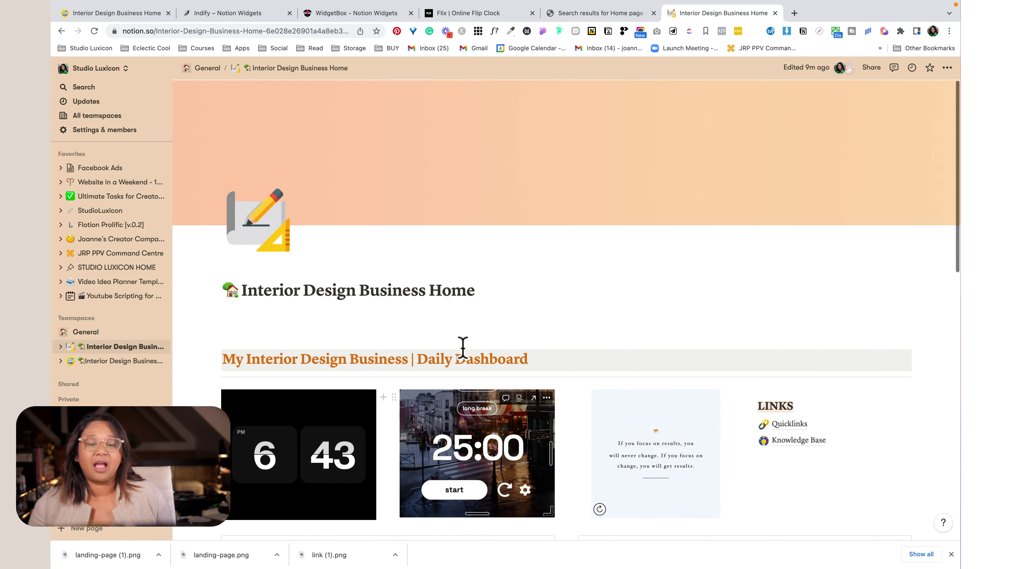
scroll(462, 347, "down", 5)
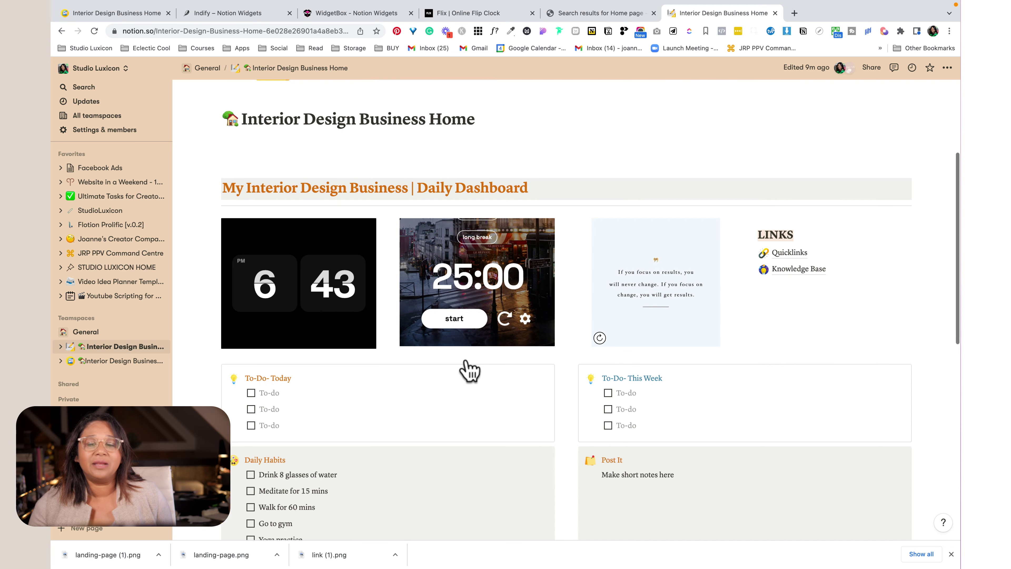
scroll(469, 371, "down", 12)
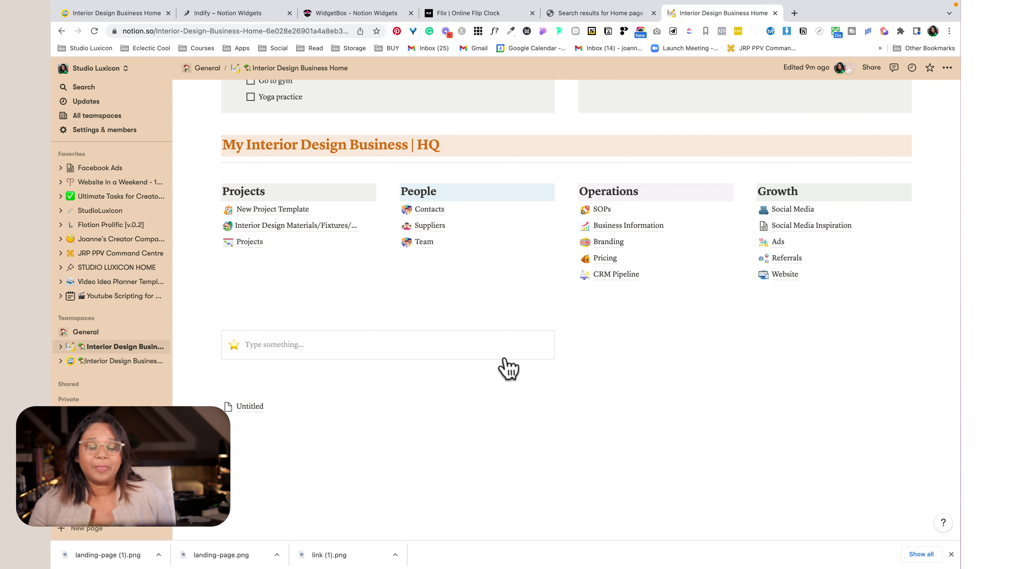
scroll(585, 366, "up", 15)
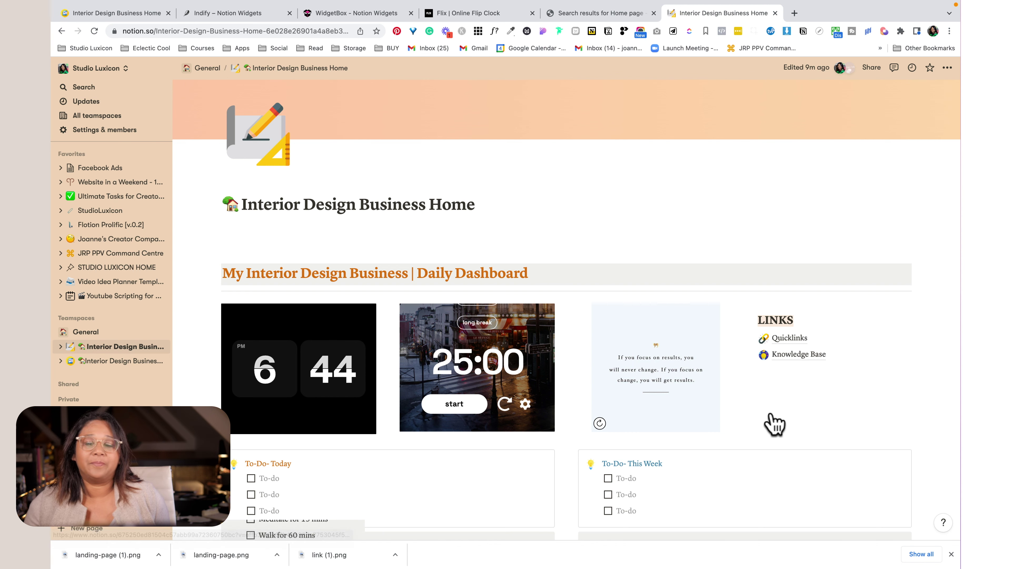
scroll(772, 419, "down", 5)
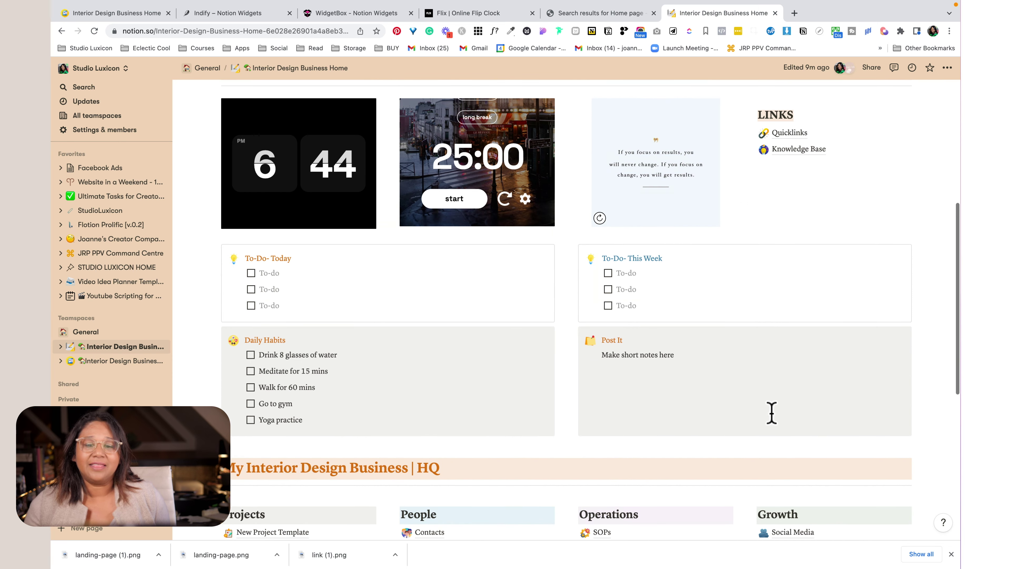
scroll(771, 413, "down", 7)
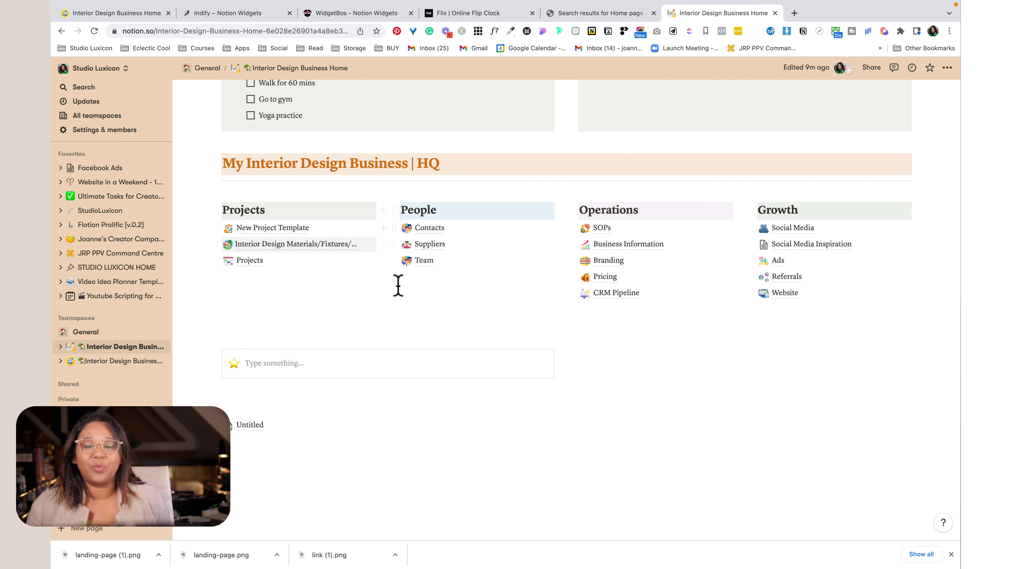
- Open the Item Name page in the Interior Design Materials/Fixtures/Fittings gallery and view the choices of its Contacts relation
left_click(287, 245)
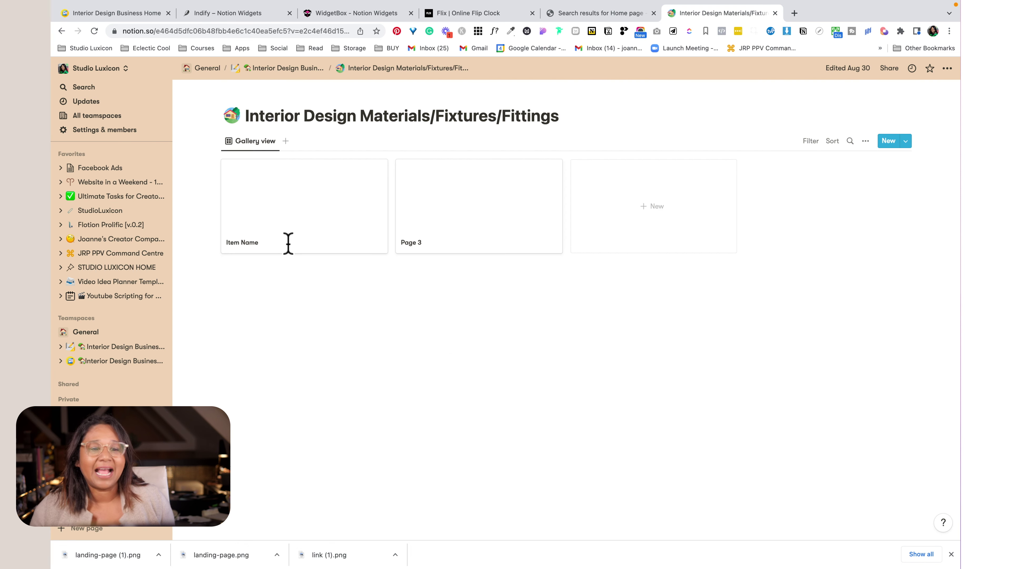
left_click(240, 241)
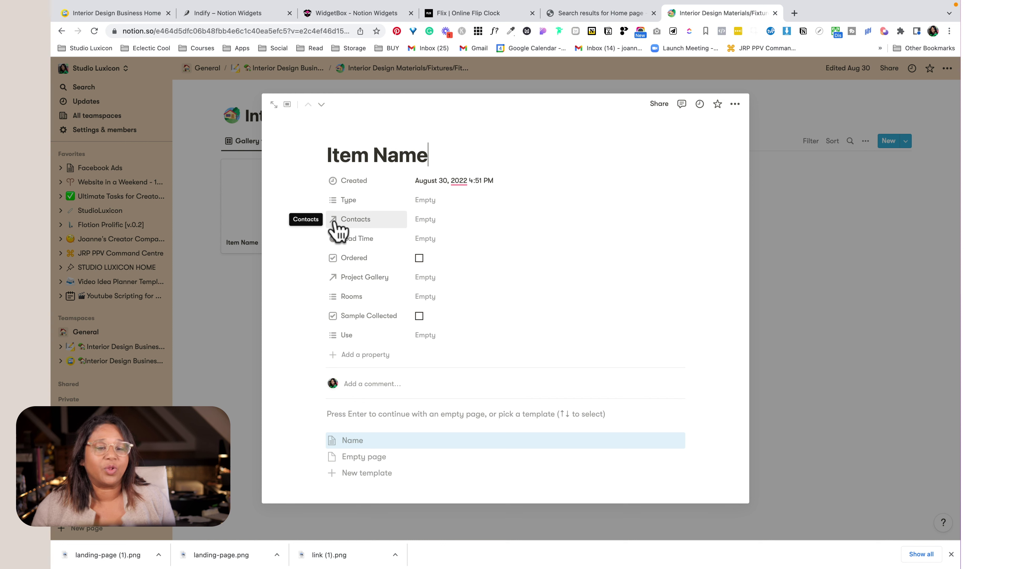
left_click(430, 221)
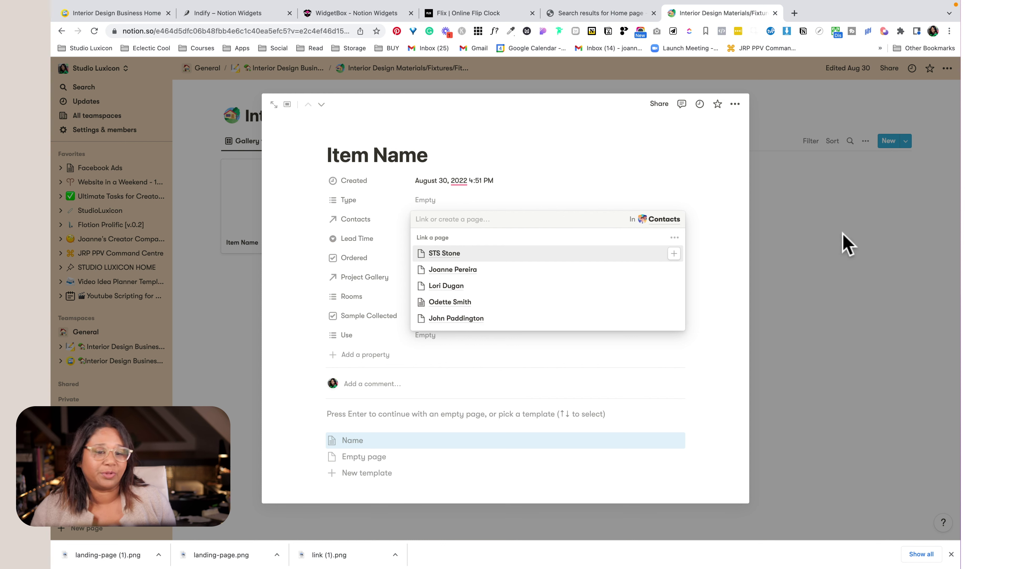
left_click(846, 244)
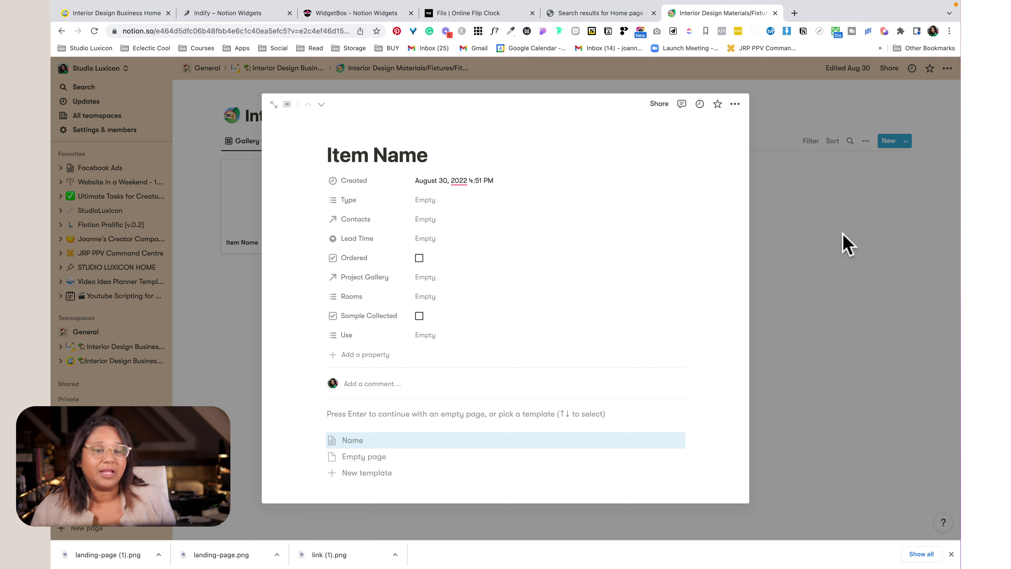
- View the pages that can be linked through the item's Project Gallery relation
left_click(366, 284)
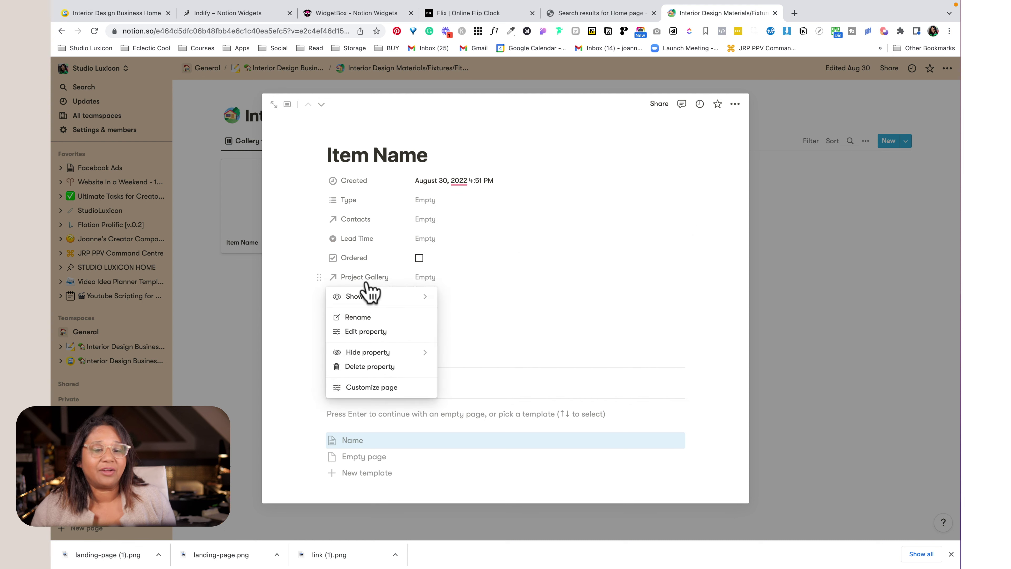
left_click(426, 280)
left_click(428, 280)
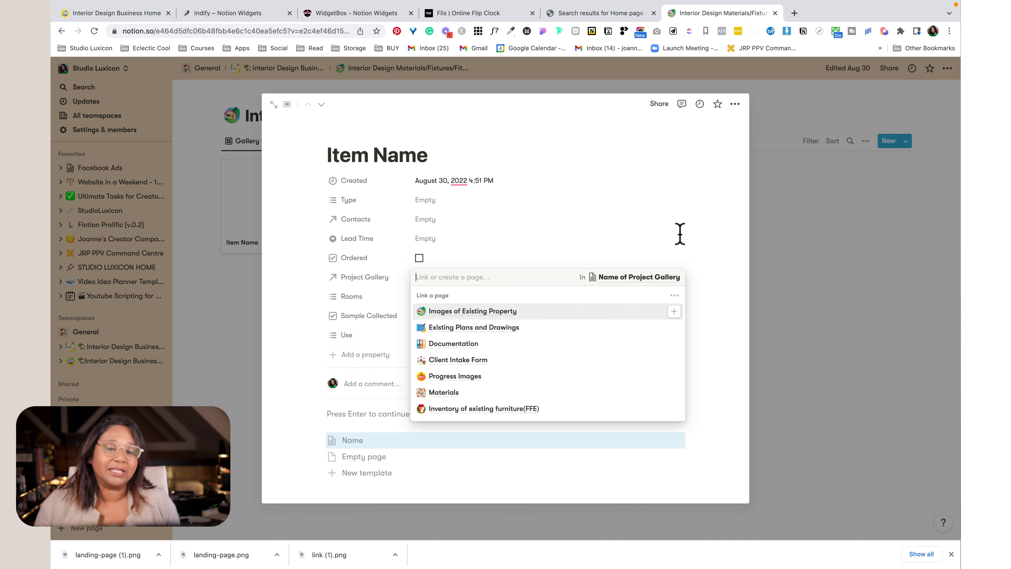
left_click(870, 332)
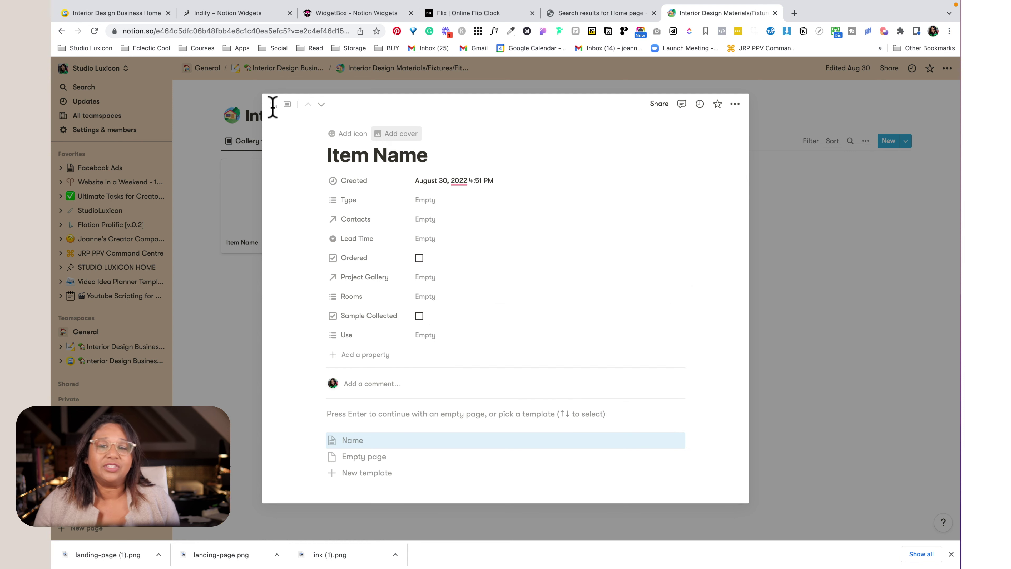
- Close the Item Name page and return to the Interior Design Business Home page
left_click(808, 228)
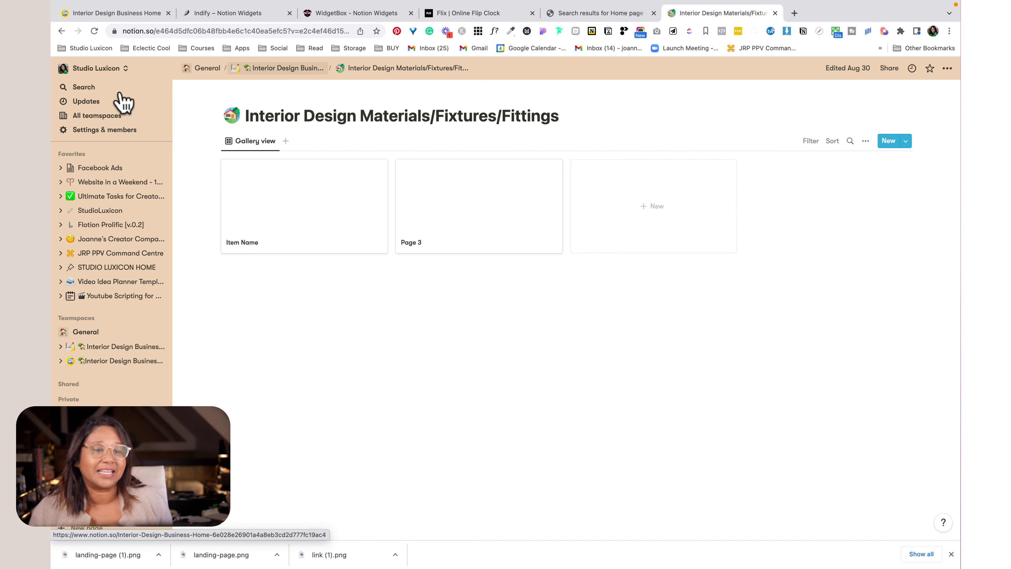
left_click(205, 68)
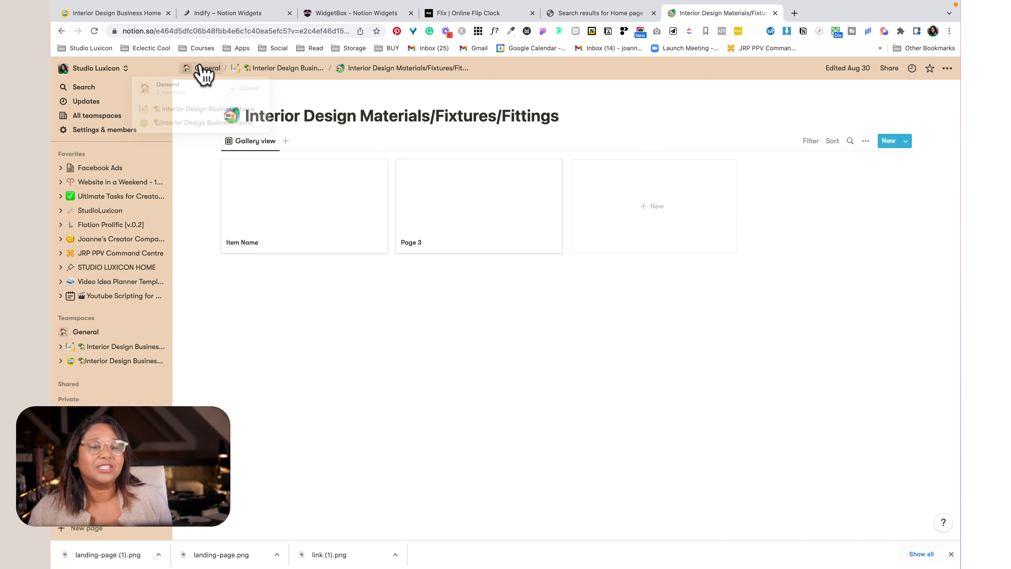
left_click(394, 446)
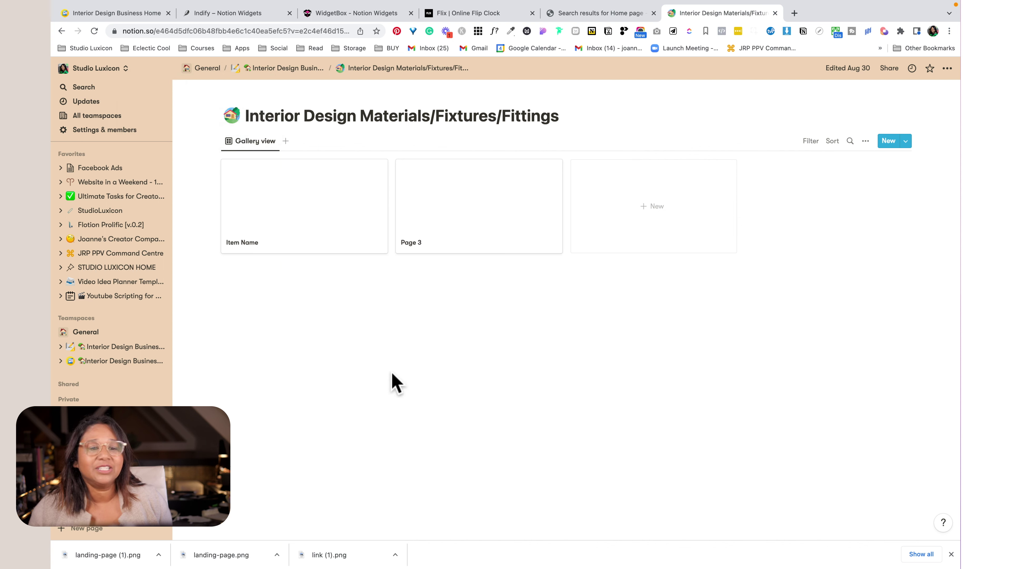
left_click(287, 71)
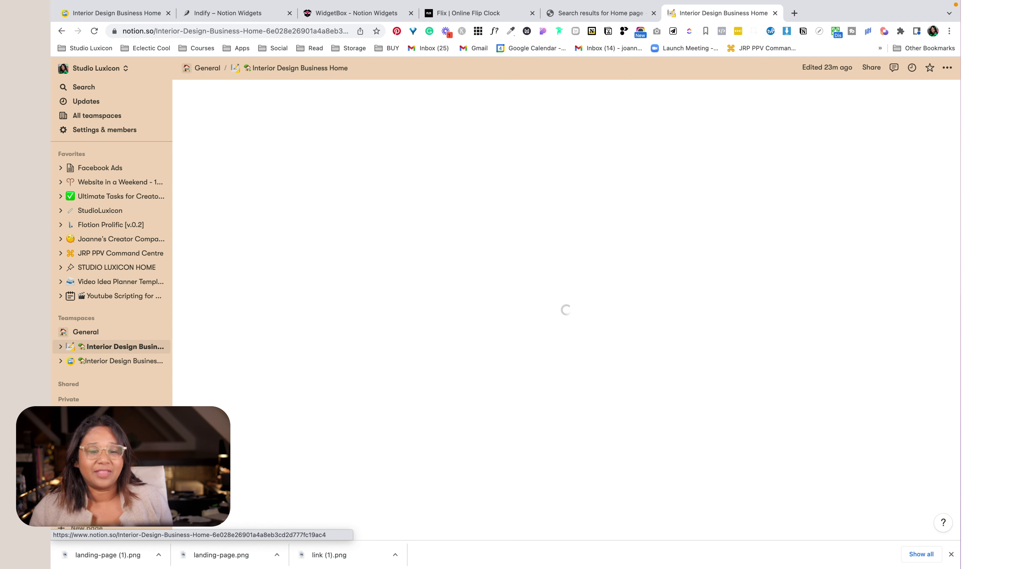
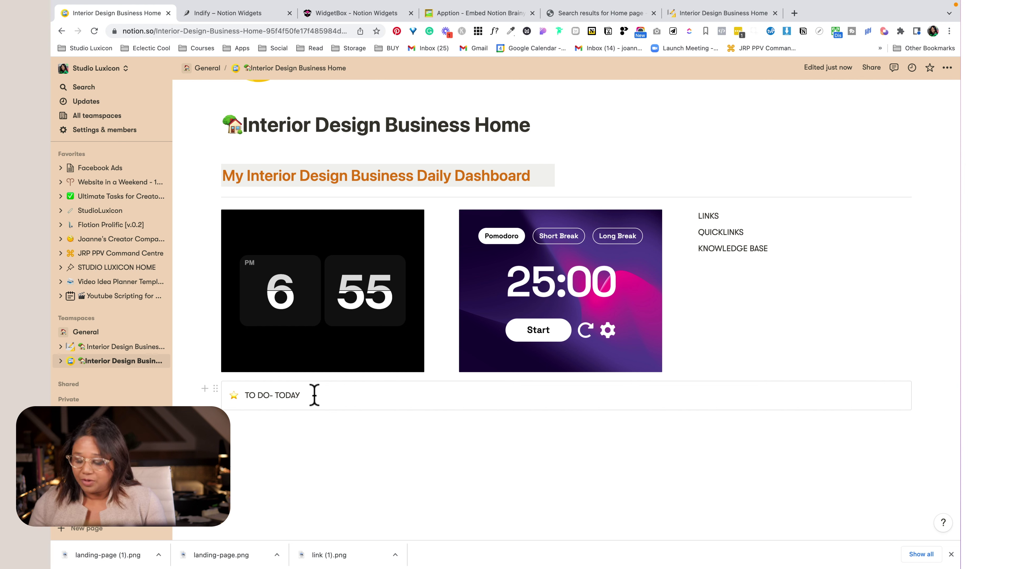
- Insert a to-do list item below the TO DO- TODAY callout and move it inside the callout under the title
left_click(285, 431)
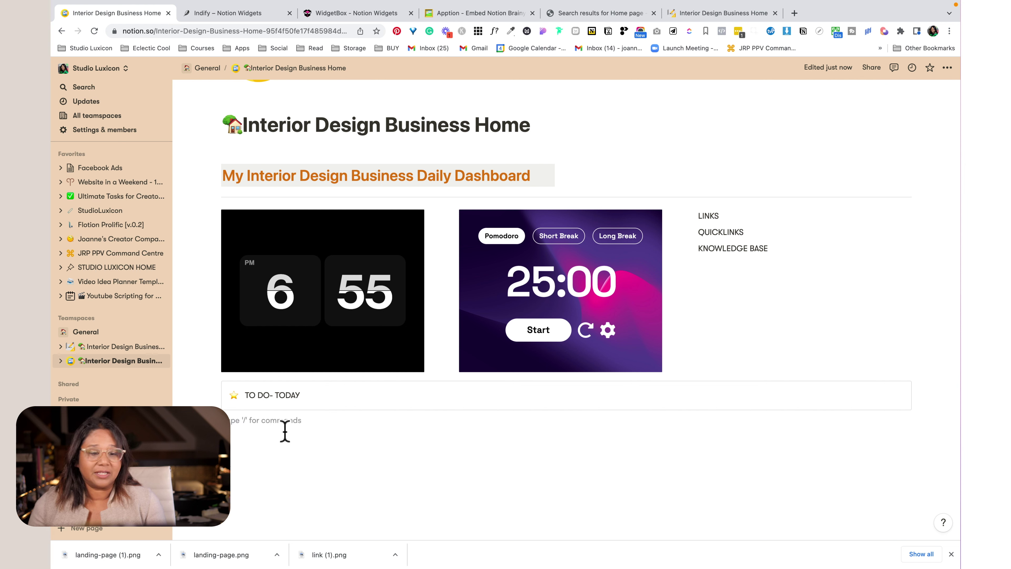
type("/")
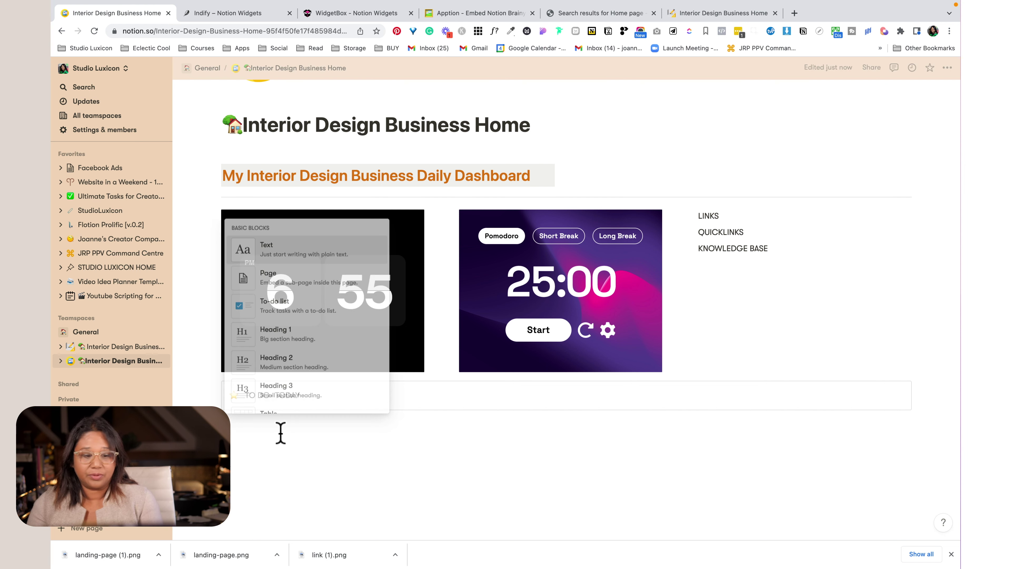
type("o")
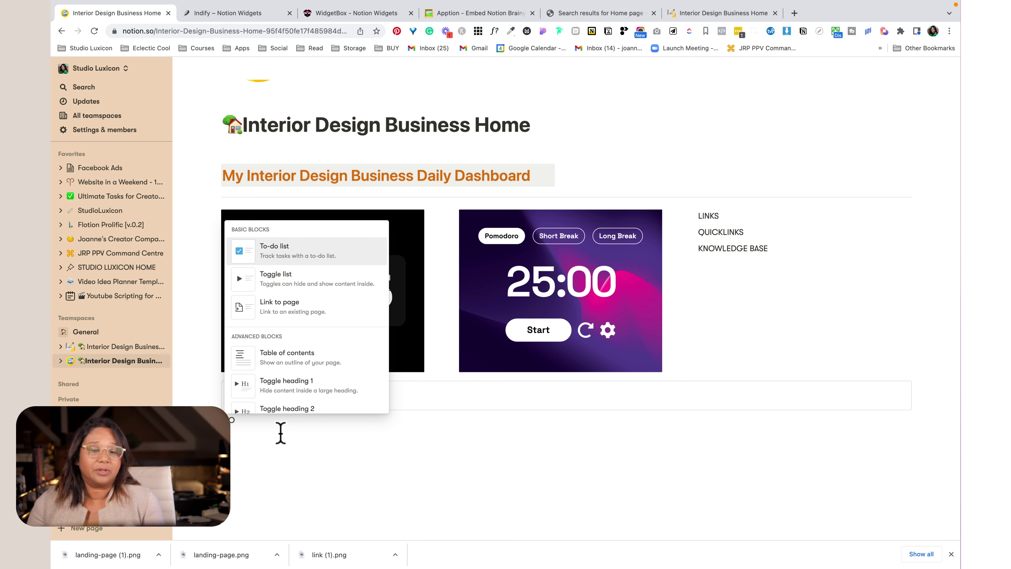
left_click(310, 254)
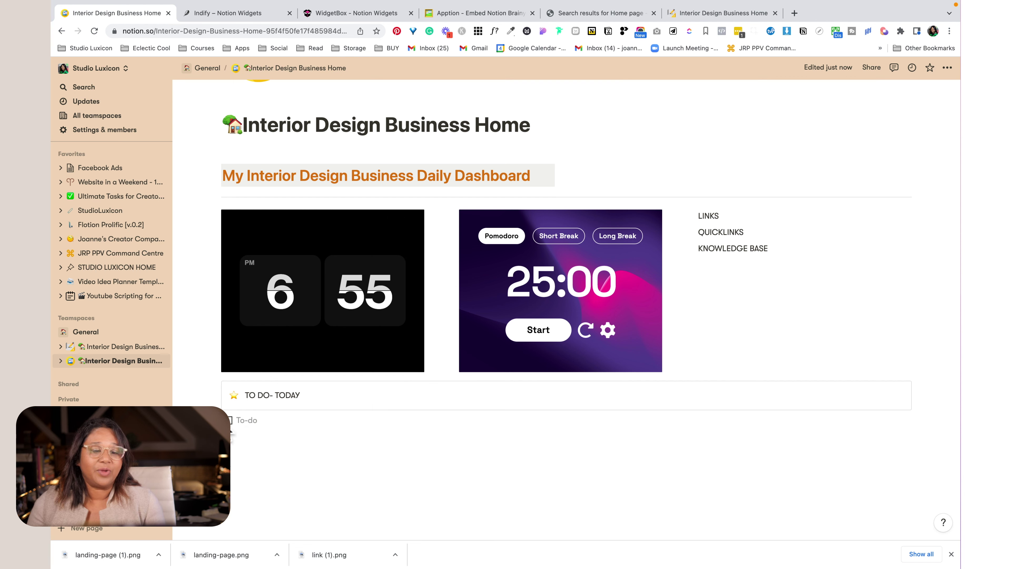
left_click(240, 412)
left_click_drag(241, 414, 288, 415)
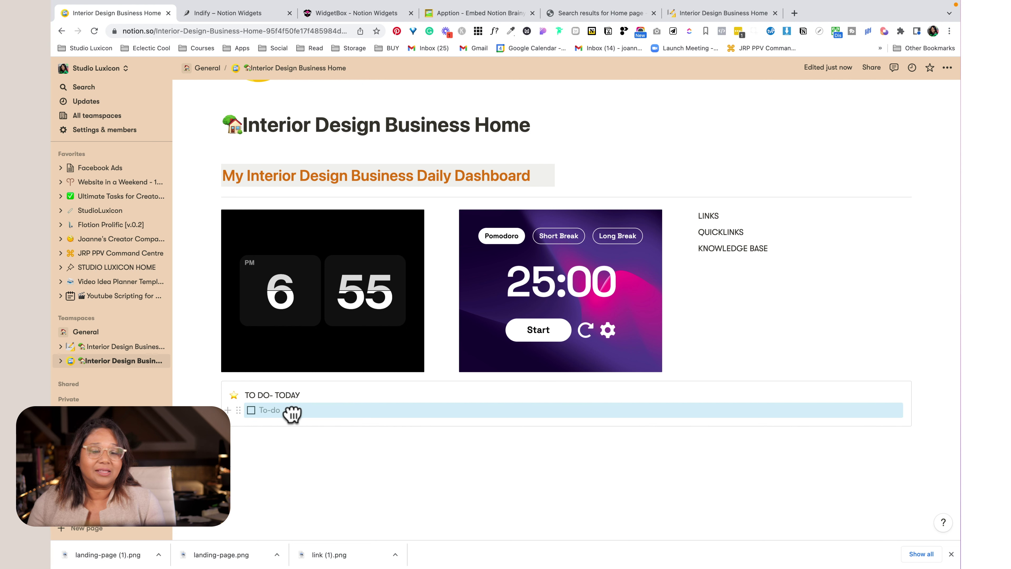
left_click(296, 415)
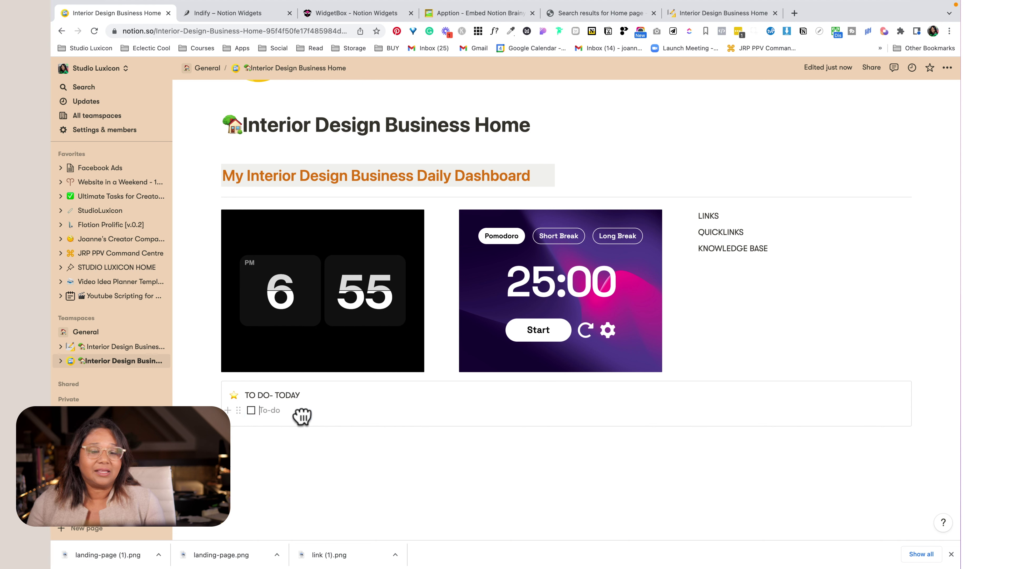
- Try to duplicate the to-do item inside the TO DO- TODAY callout
left_click(240, 410)
left_click(191, 391)
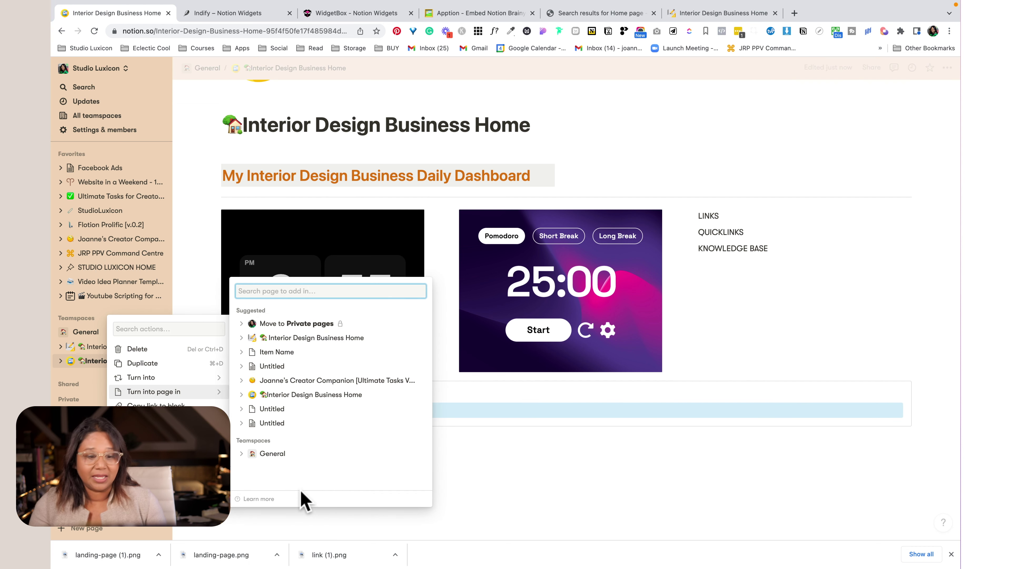
key("super+d")
key("Escape")
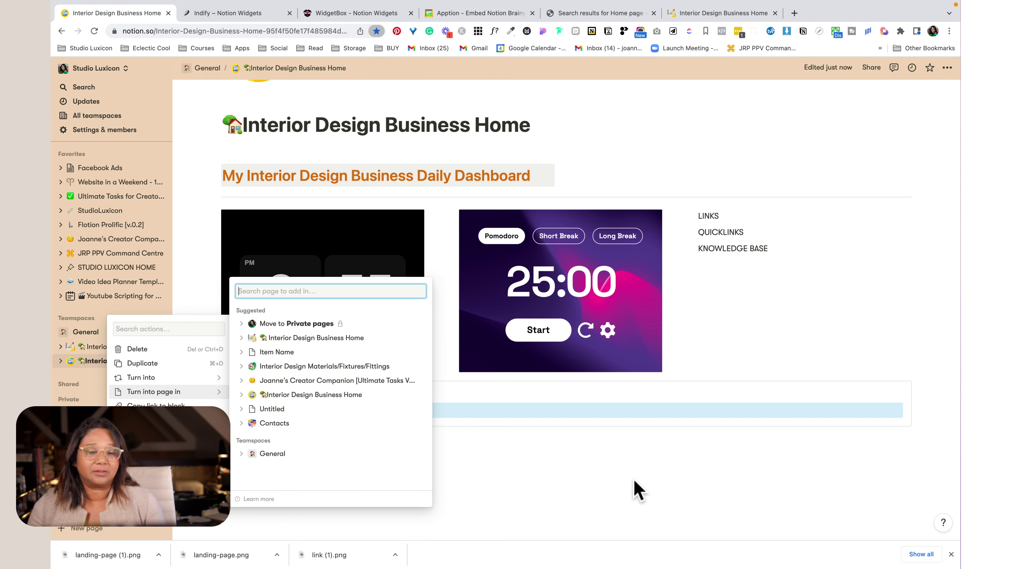
left_click(519, 488)
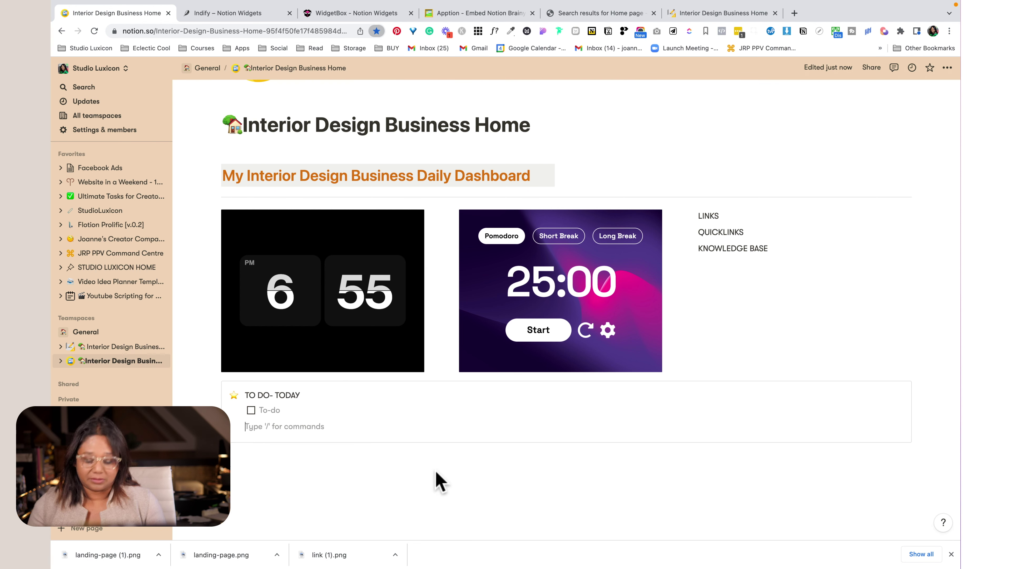
key("Return")
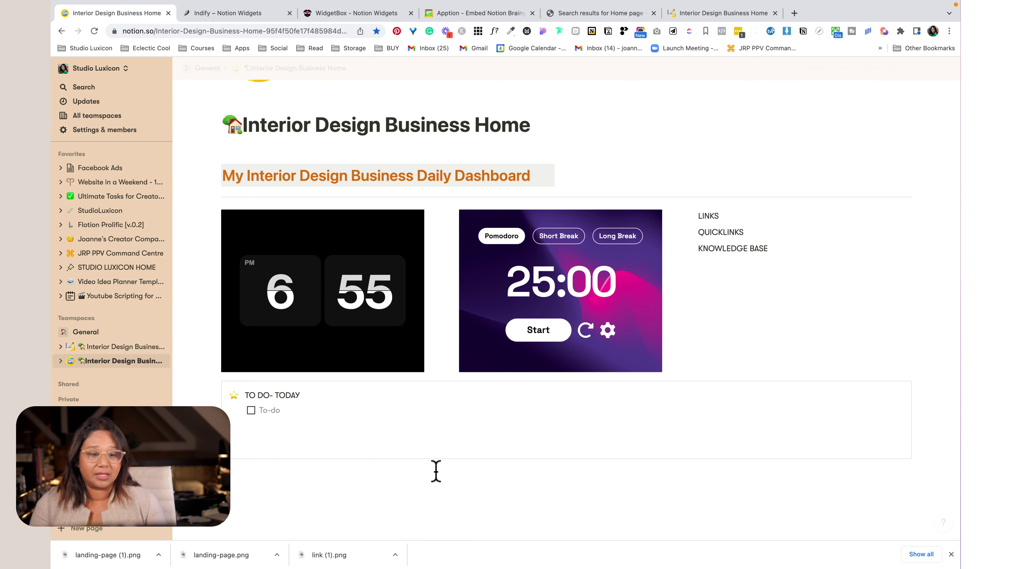
key("Escape")
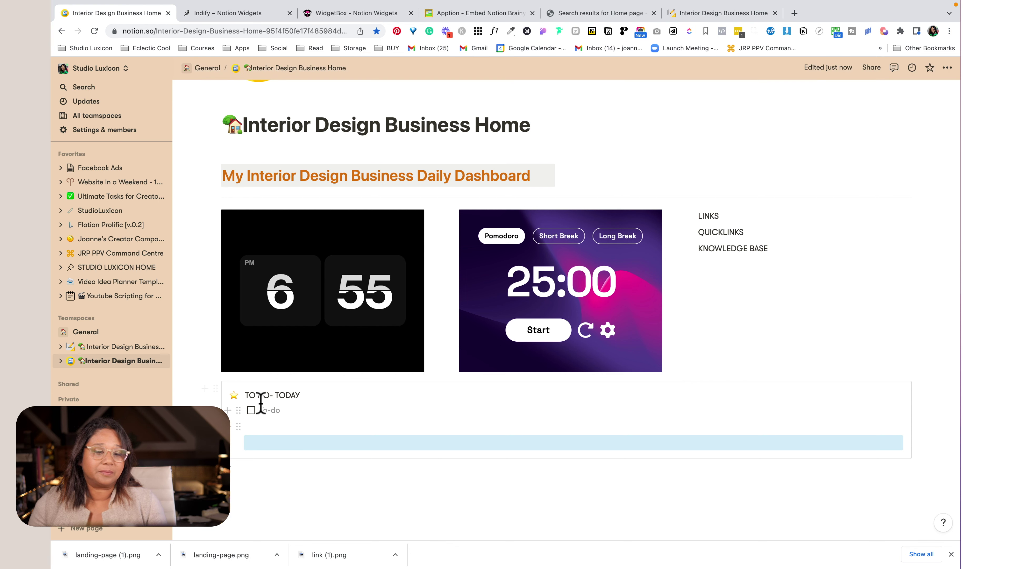
- Duplicate the to-do item in the TO DO- TODAY callout three times to make four checkboxes
left_click(238, 410)
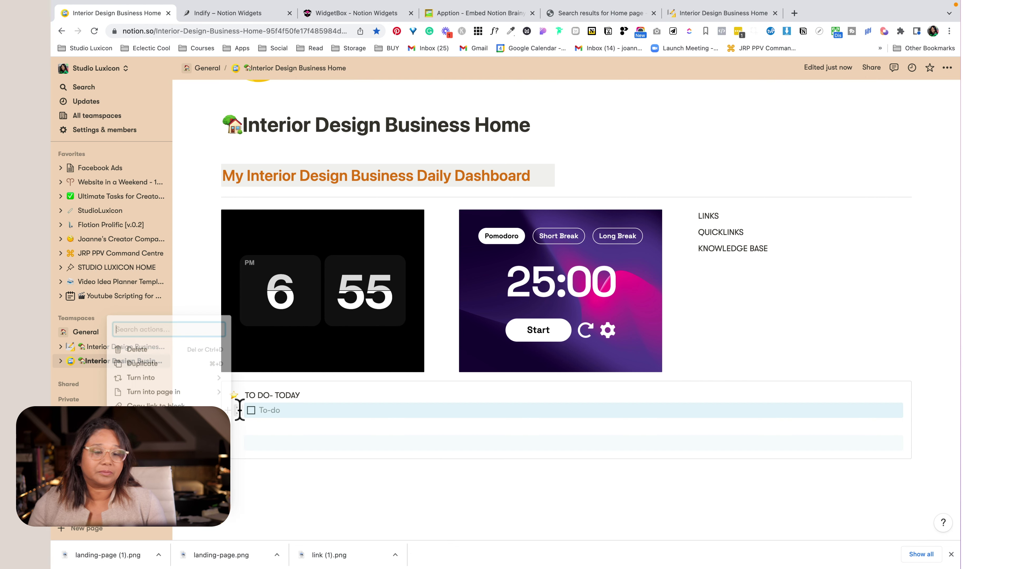
left_click(215, 363)
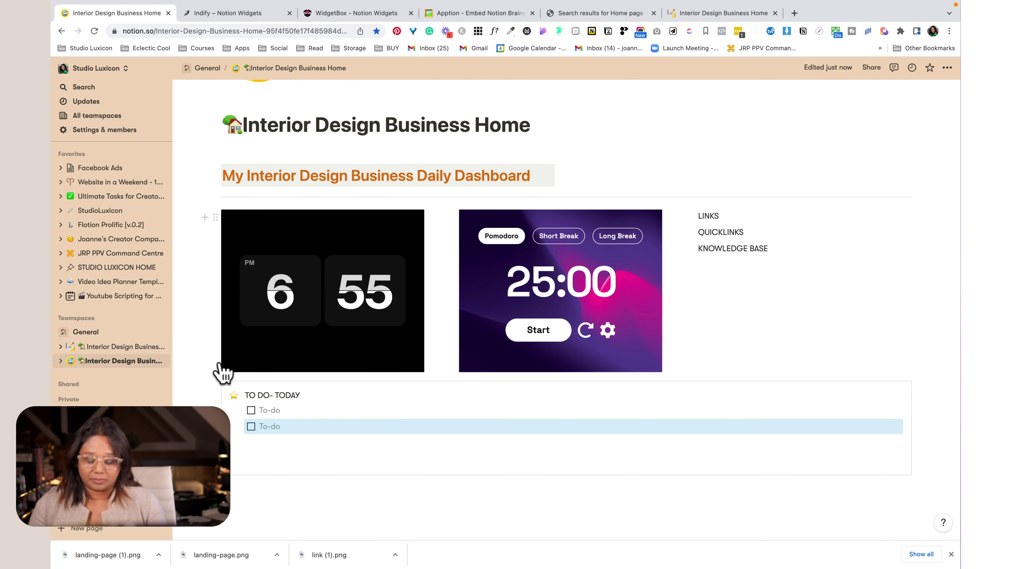
key("super+d")
key("super+d")
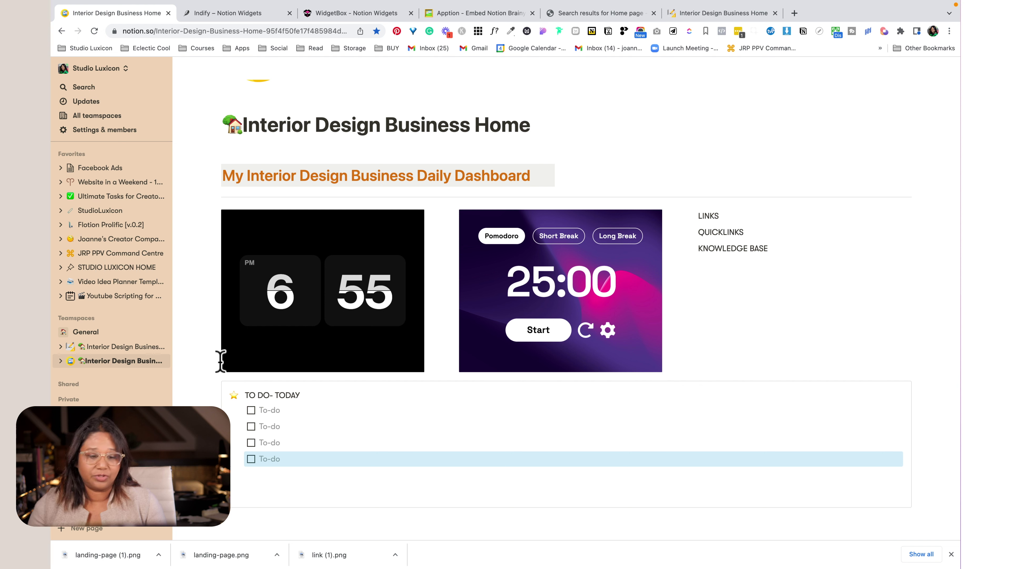
- Remove the empty space beneath the last checkbox inside the TO DO- TODAY callout
left_click(262, 494)
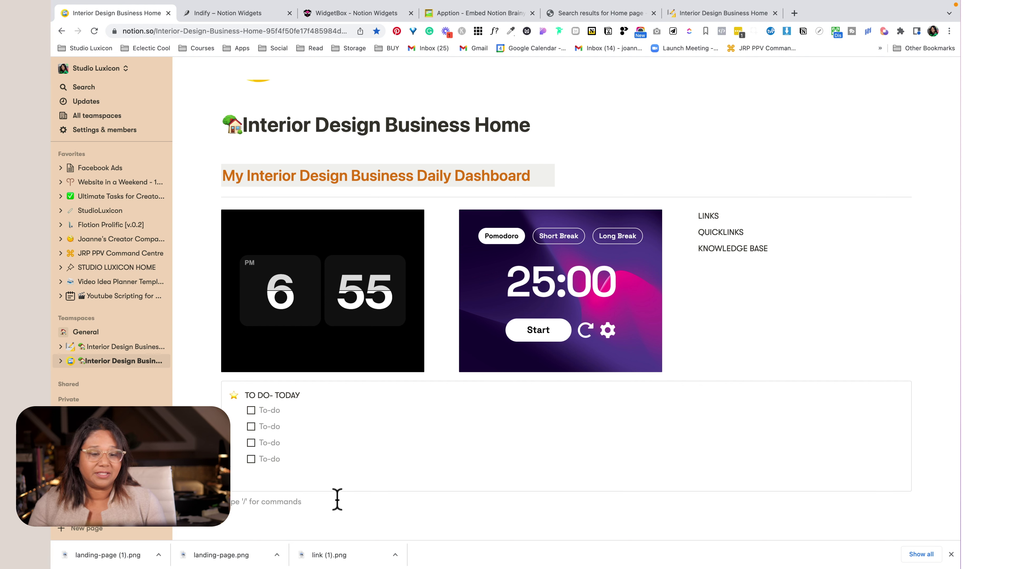
key("shift+Tab")
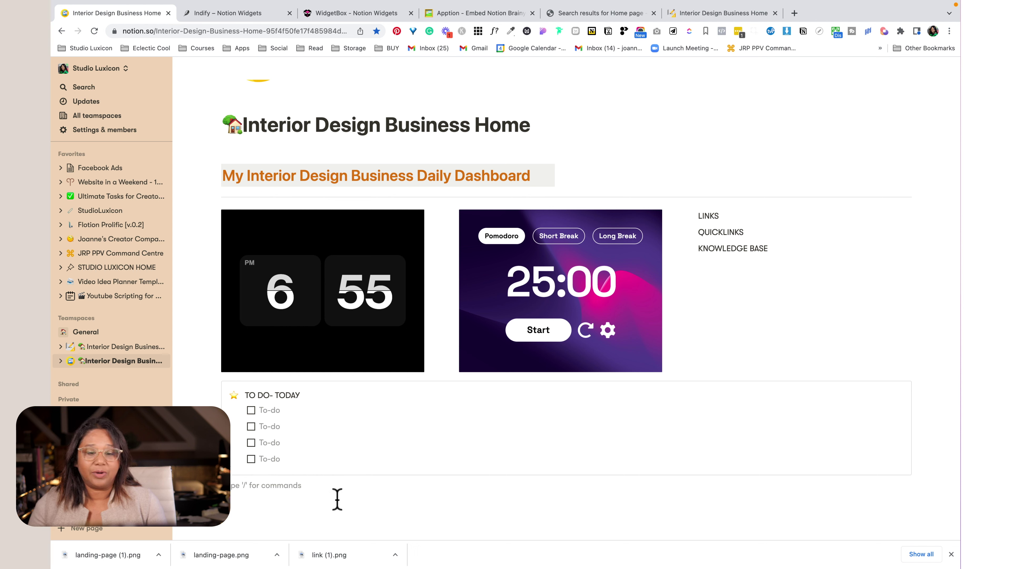
left_click(581, 456)
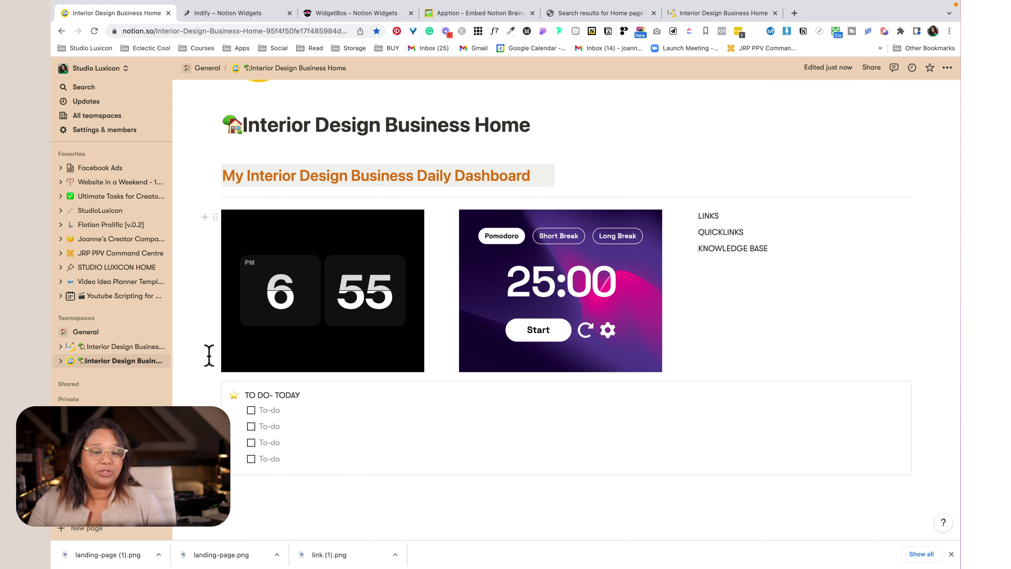
- Duplicate the TO DO- TODAY callout and place the copy beside the original as a second column
left_click(215, 390)
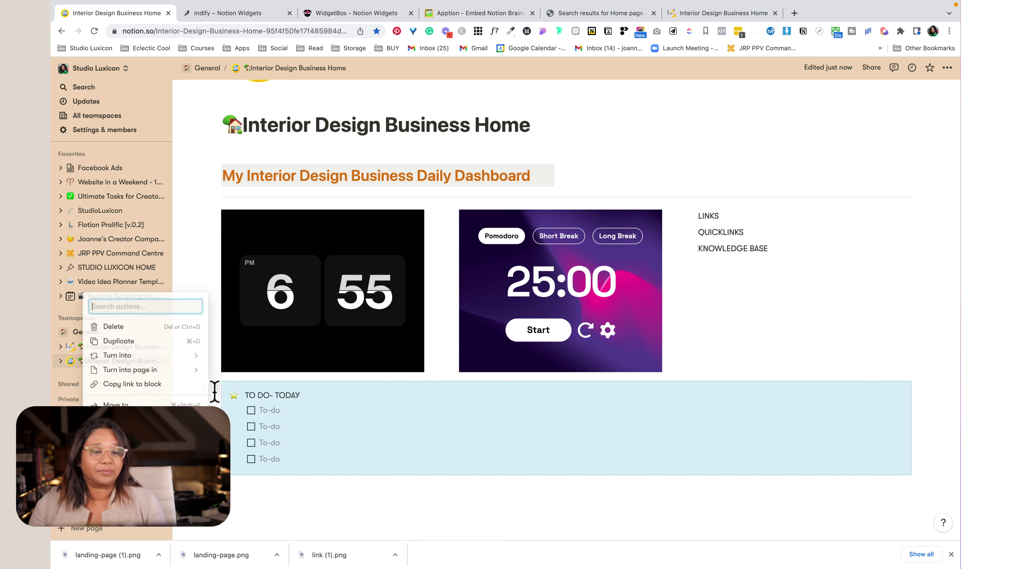
left_click(165, 341)
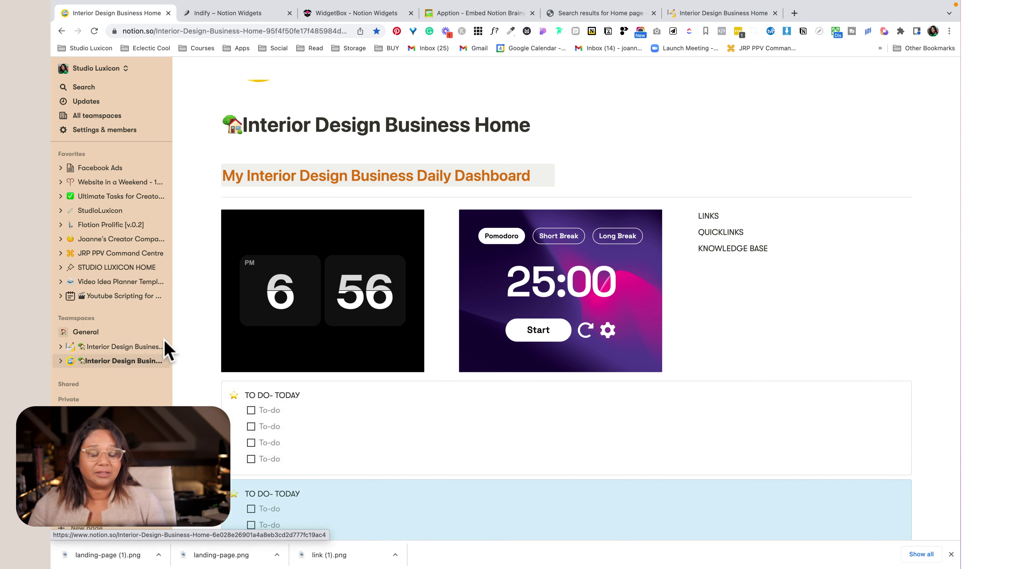
scroll(237, 418, "down", 3)
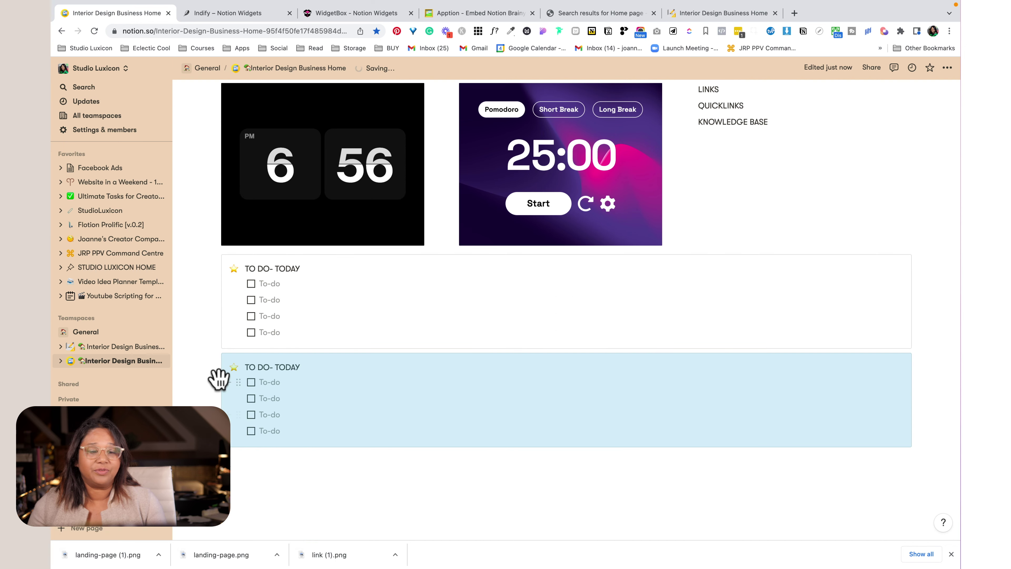
left_click_drag(217, 361, 917, 294)
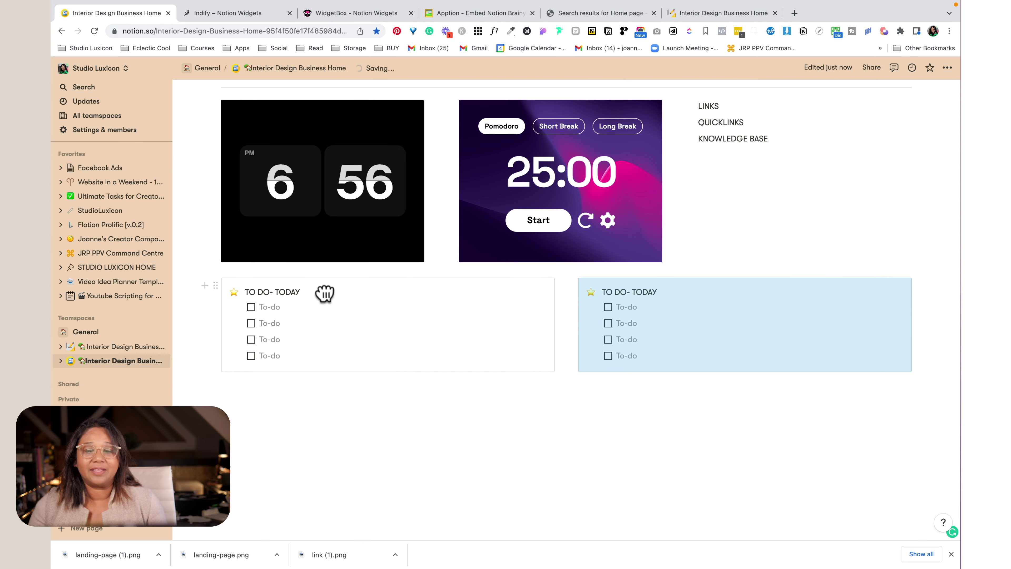
- Retitle the duplicated callout in the second column as TO DO- TOMORROW
left_click(633, 292)
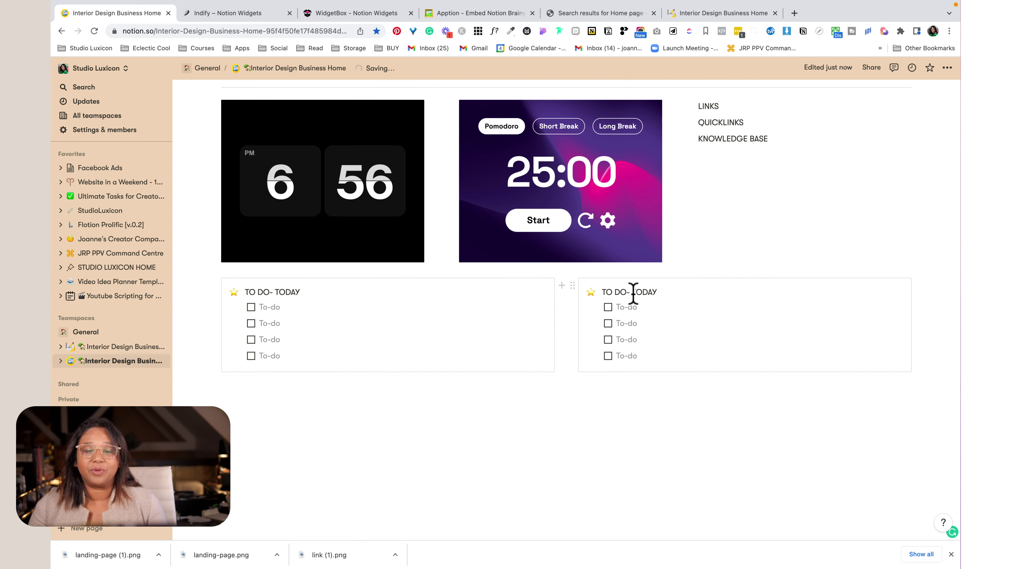
double_click(670, 293)
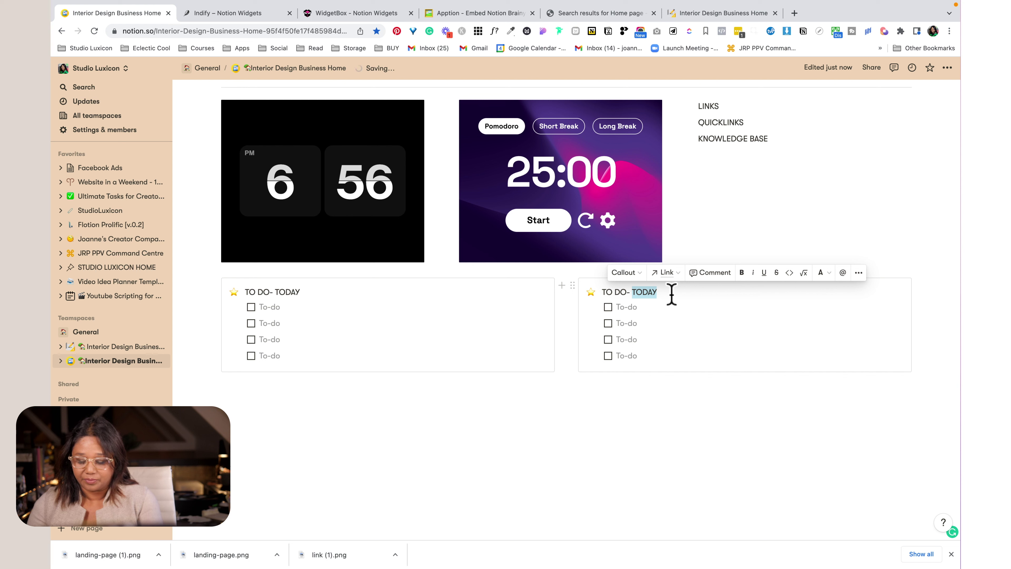
type("TP")
key("BackSpace")
type("OMOO")
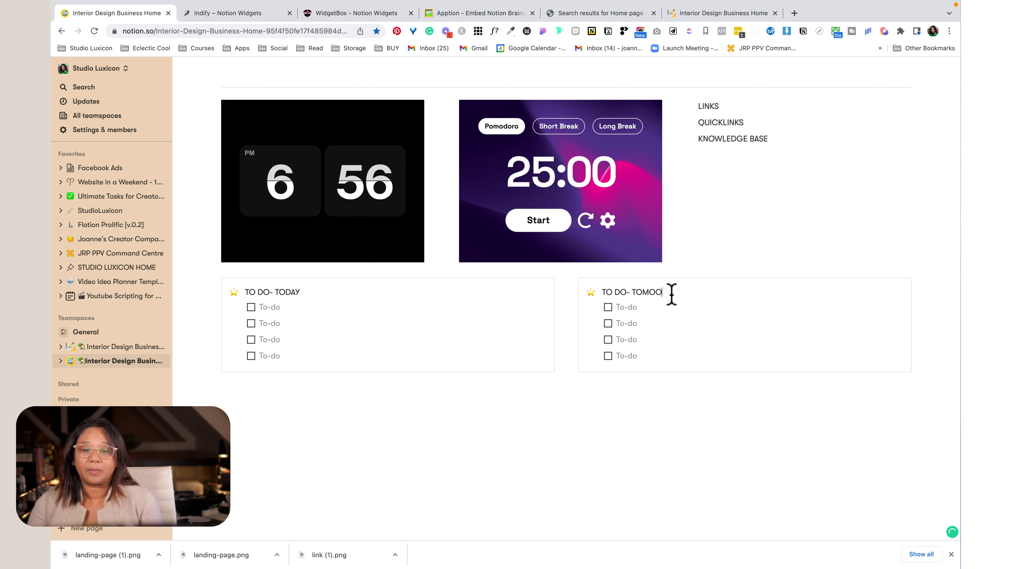
key("BackSpace")
type("R")
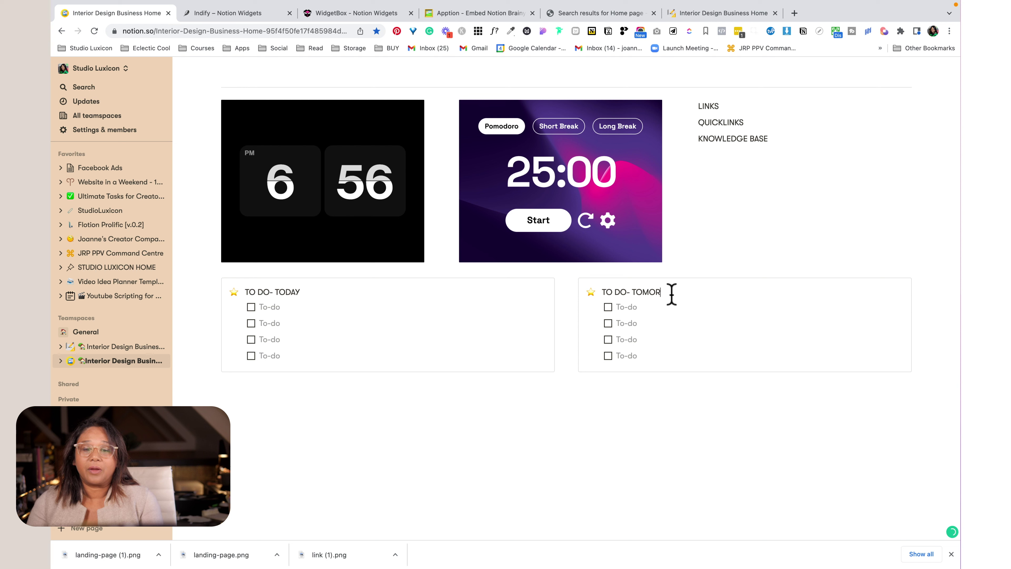
type("OOW")
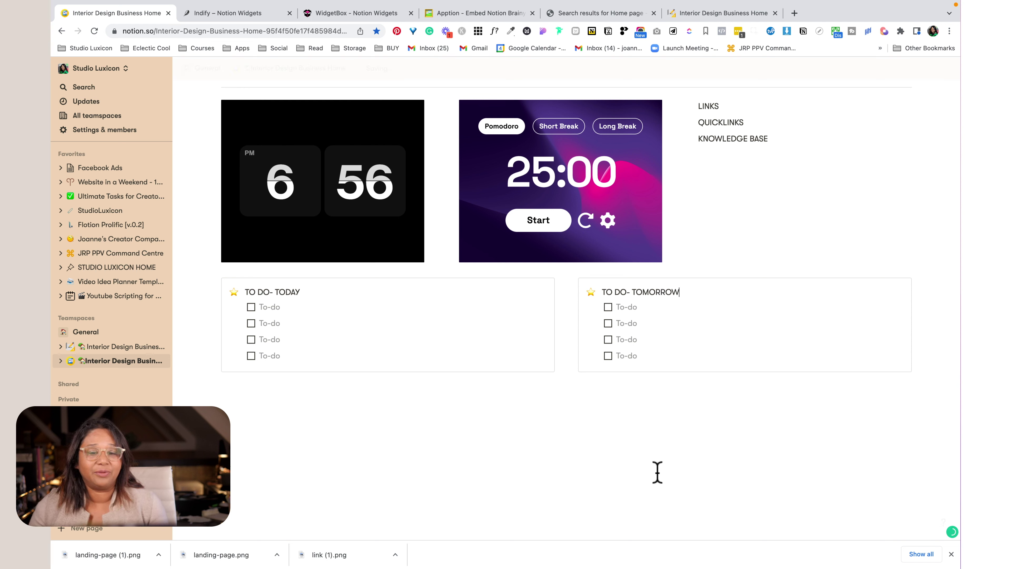
- Duplicate the TO DO- TODAY callout below itself and give the copy a gray background
left_click(215, 285)
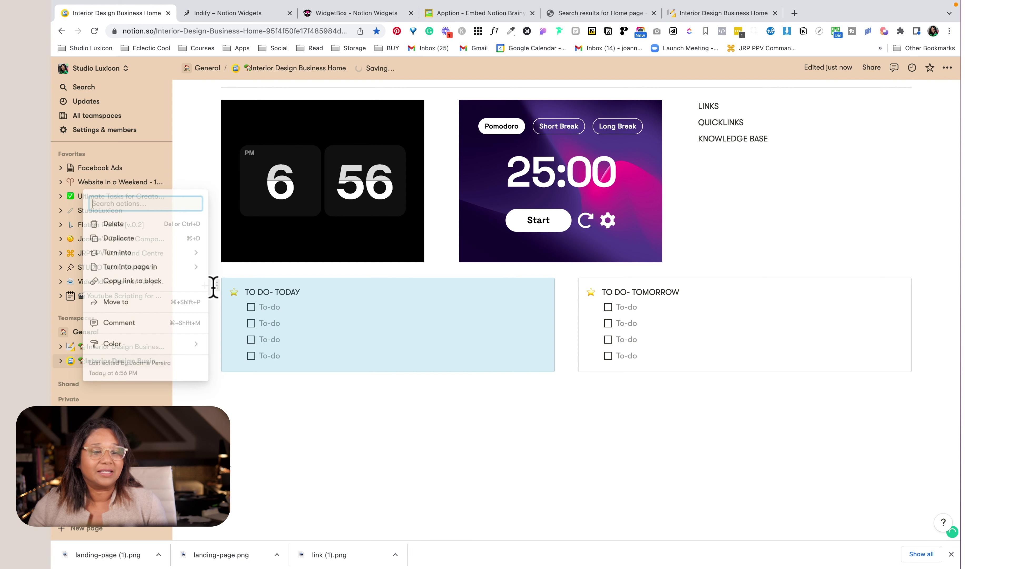
left_click(141, 241)
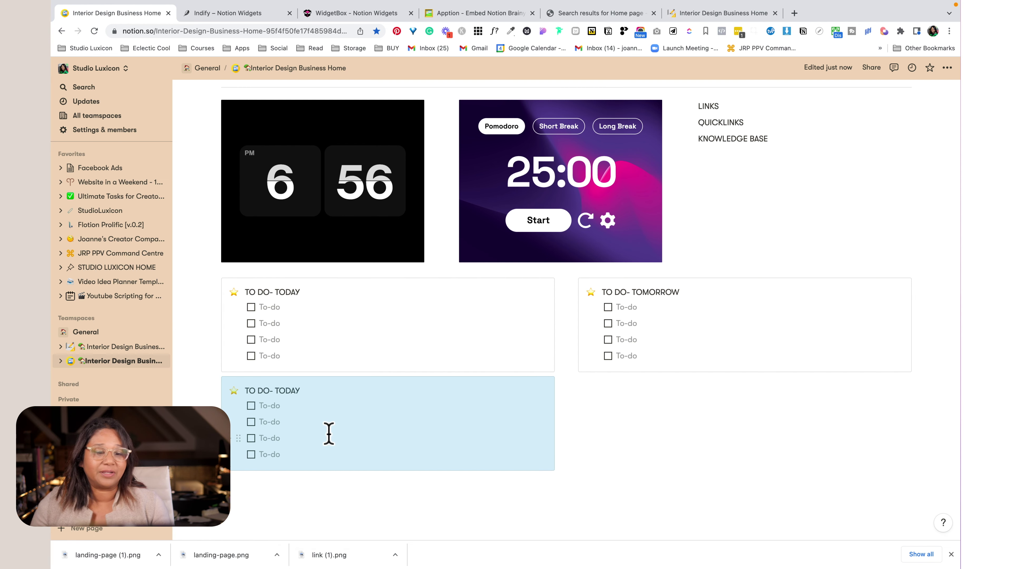
left_click(216, 384)
mouse_move(120, 414)
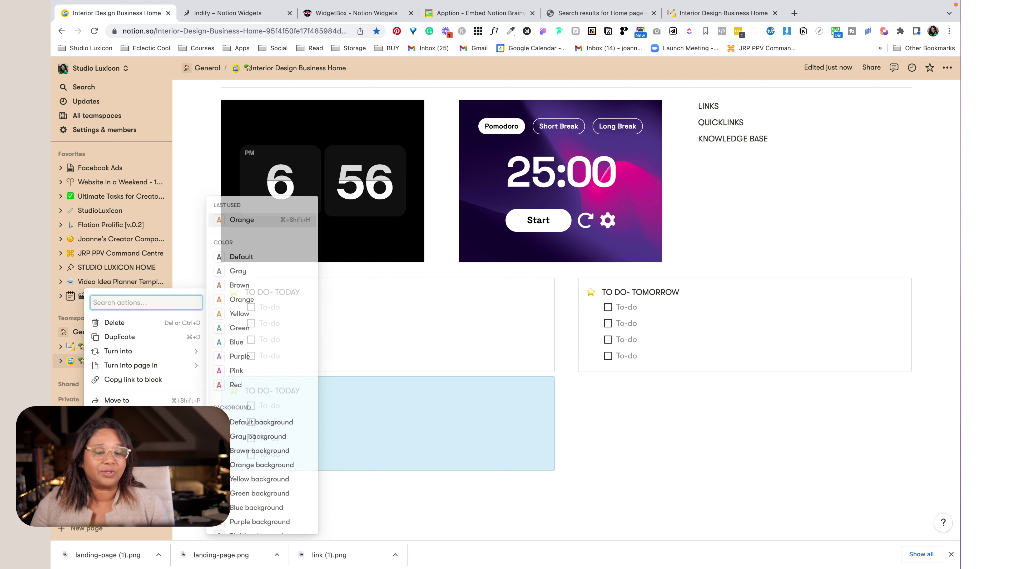
left_click(239, 437)
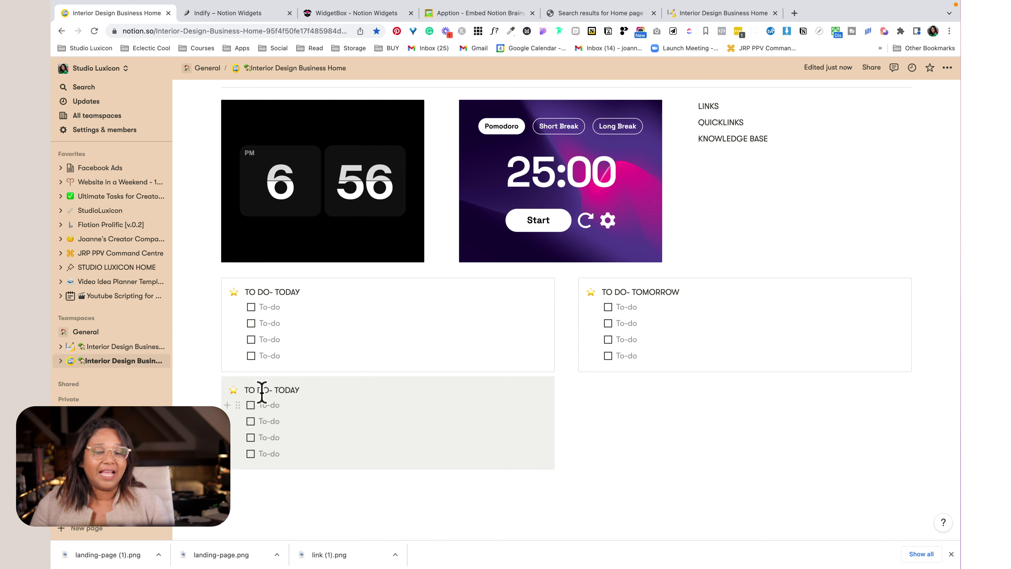
- Replace the gray callout's title with DAILY HABITS
left_click_drag(244, 390, 357, 393)
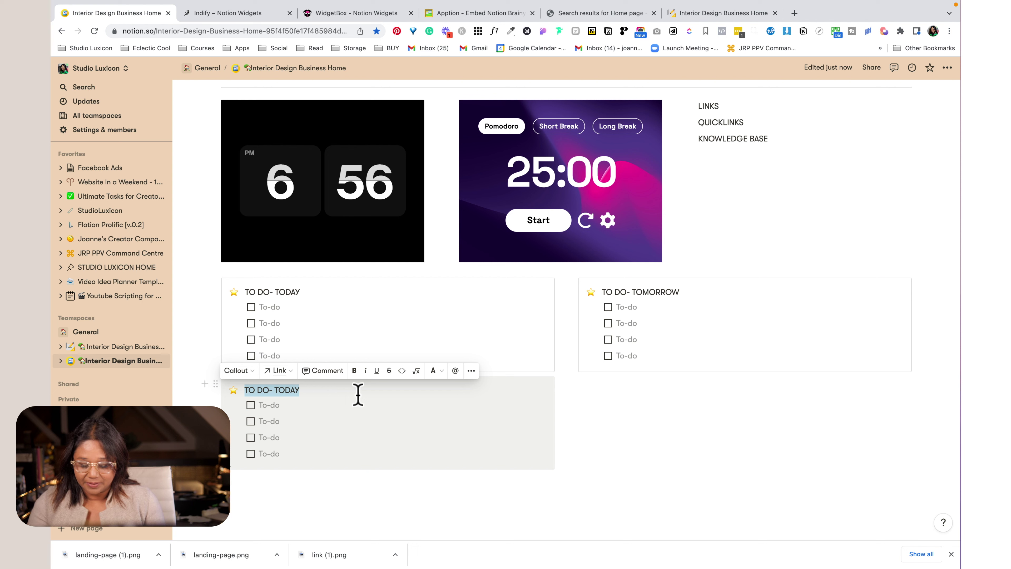
type("DAILY")
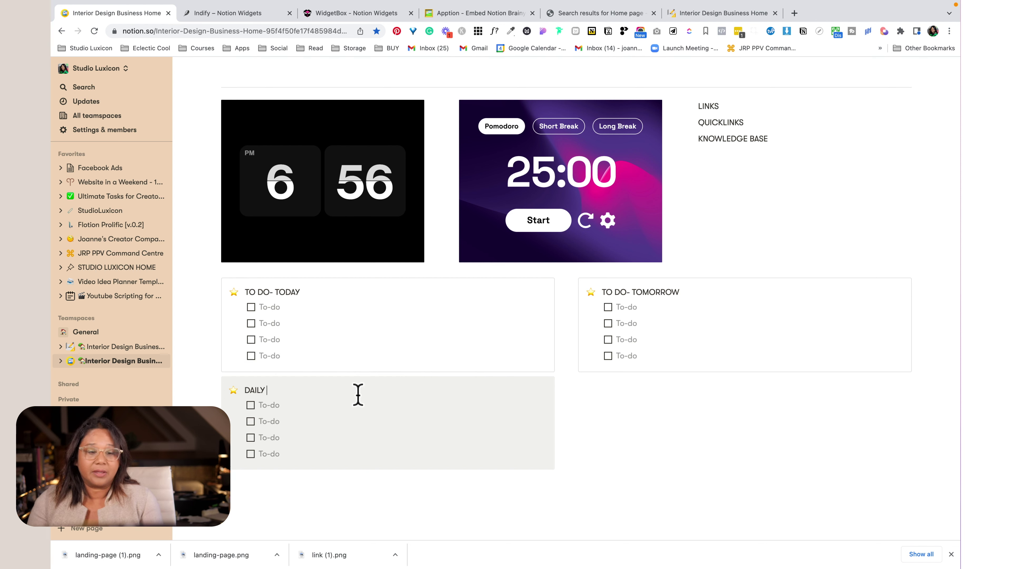
type(" HABITS")
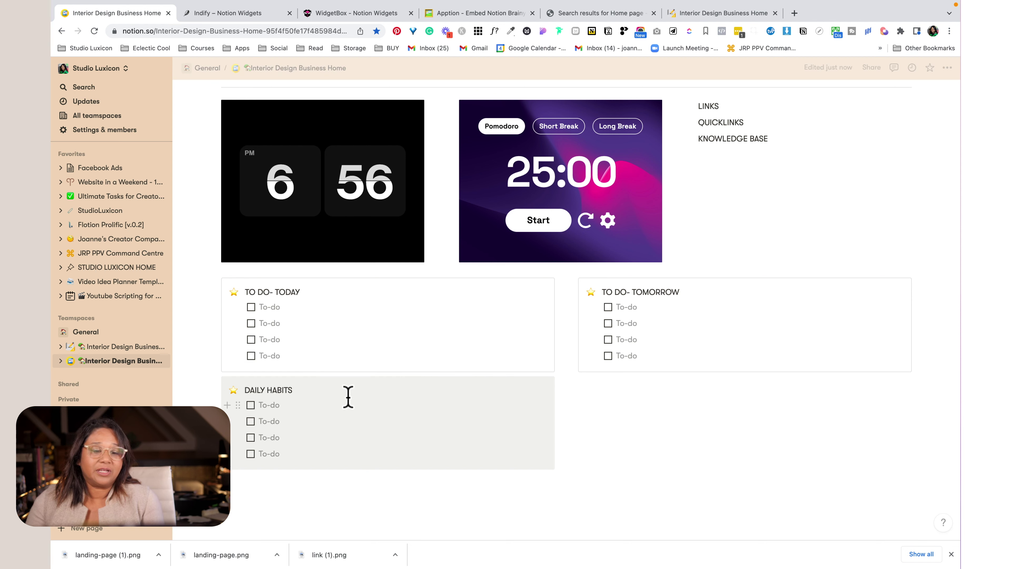
key("Escape")
- Enter EXERCISE, DRINK WATER and MEDITATE FOR 15 MINS as the first three to-do items in the DAILY HABITS callout
left_click(282, 406)
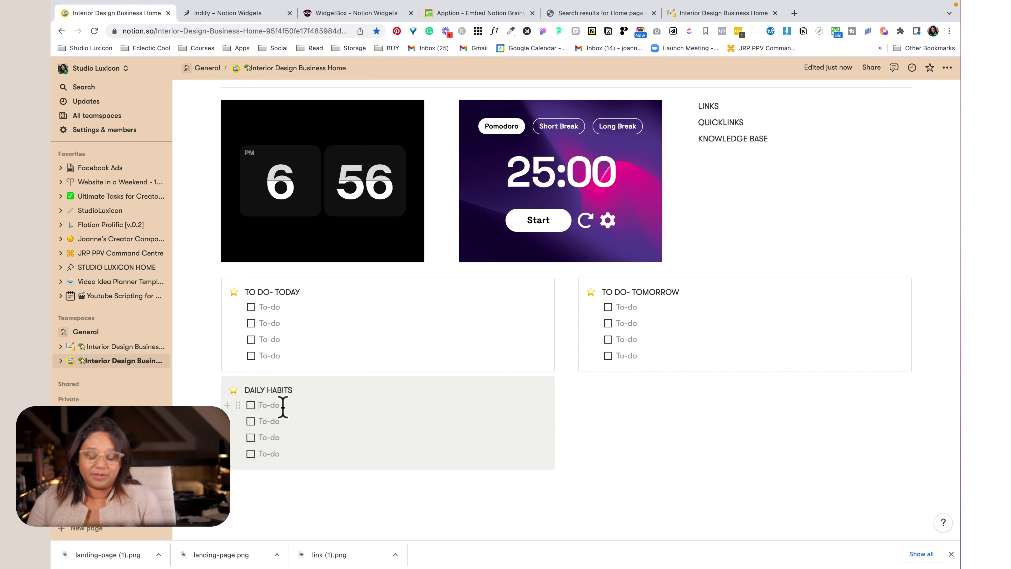
type("EXERCISE")
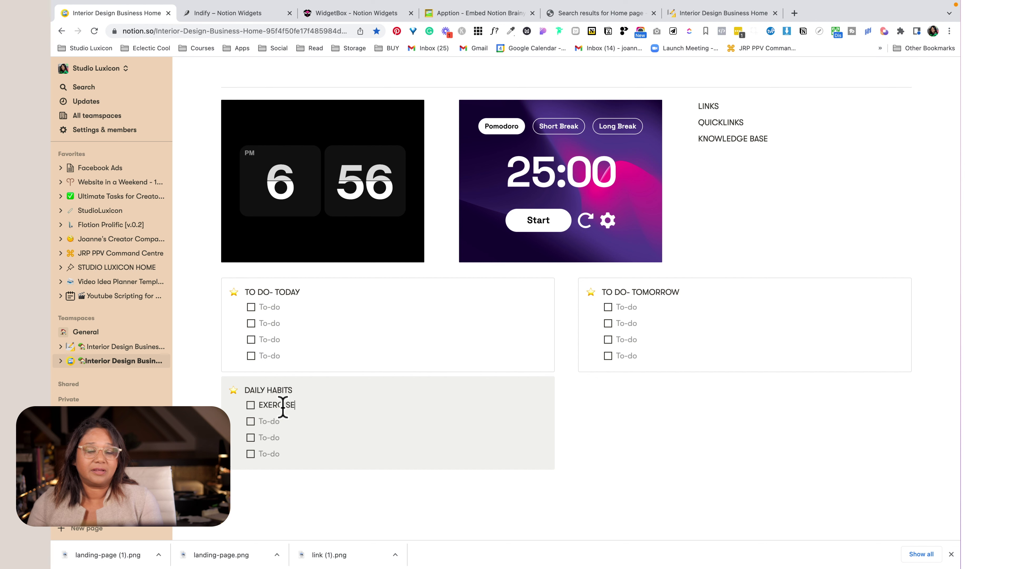
key("Return")
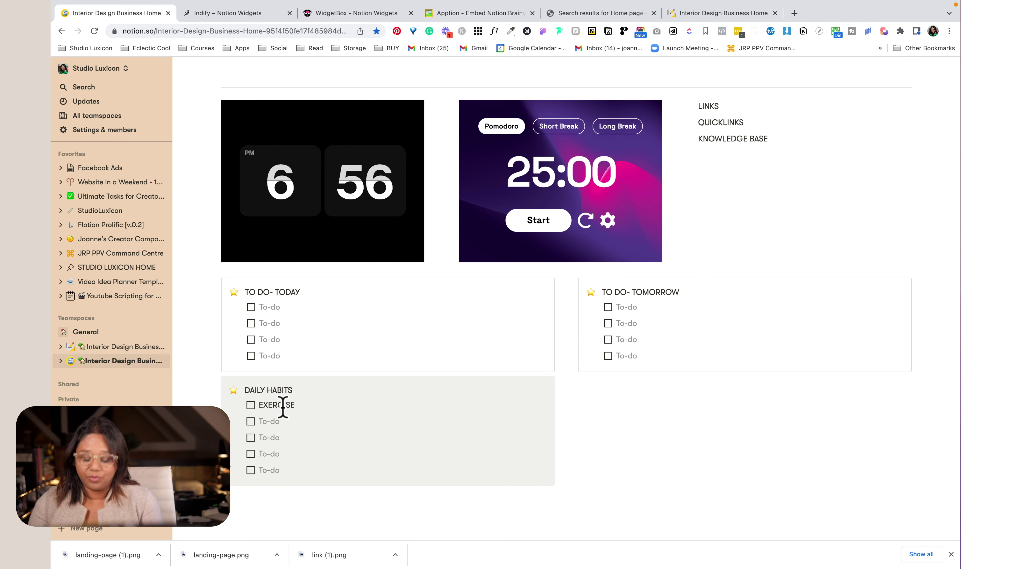
type("DIK")
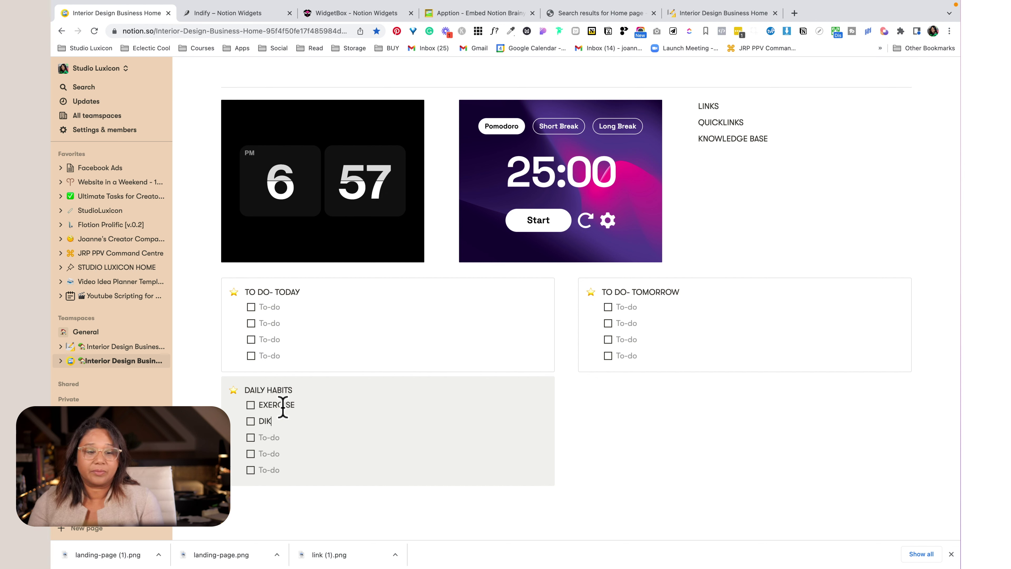
key("BackSpace")
key("BackSpace")
key("BackSpace")
type("DRINK")
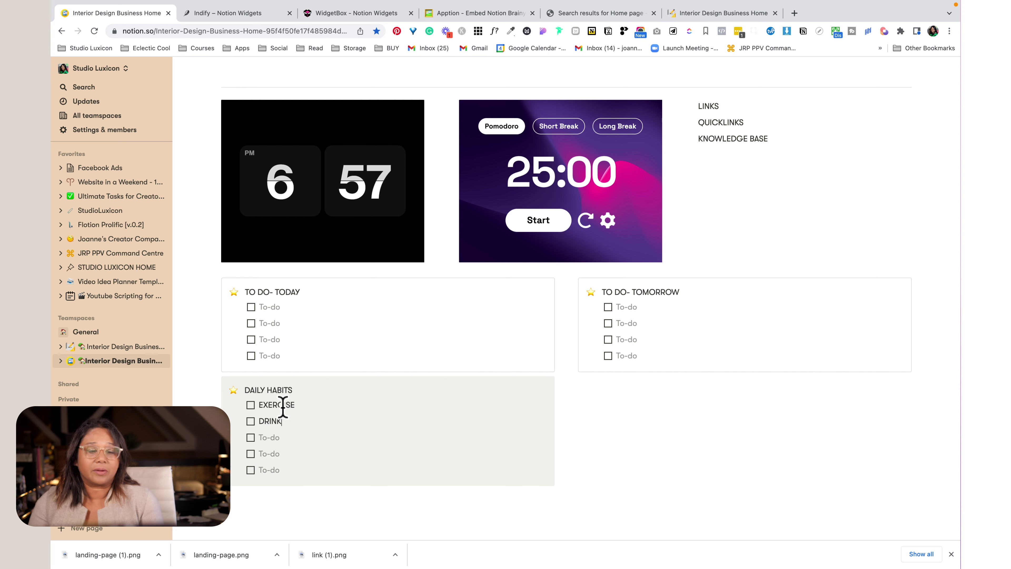
type(" WATER")
key("Return")
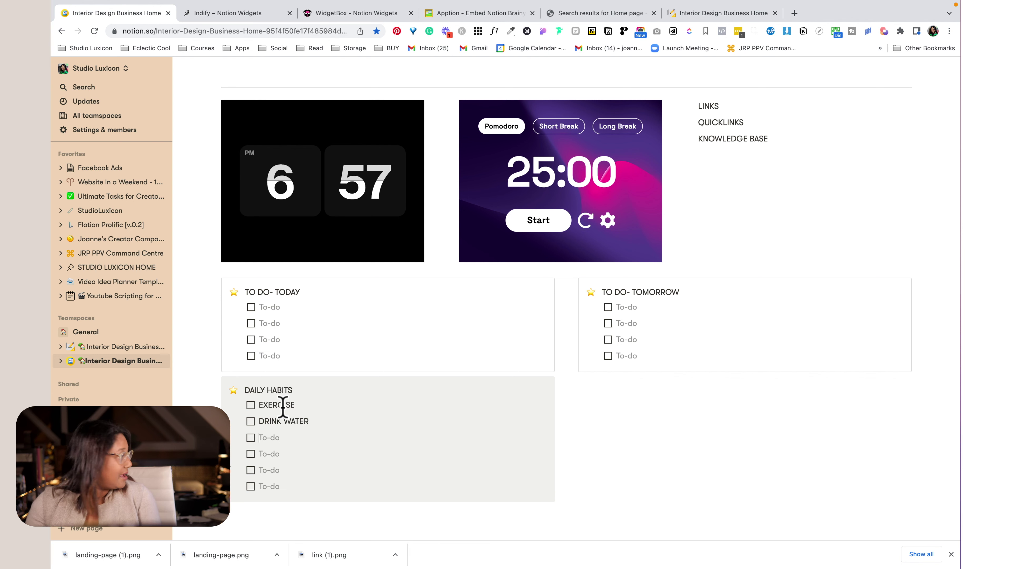
type("ME")
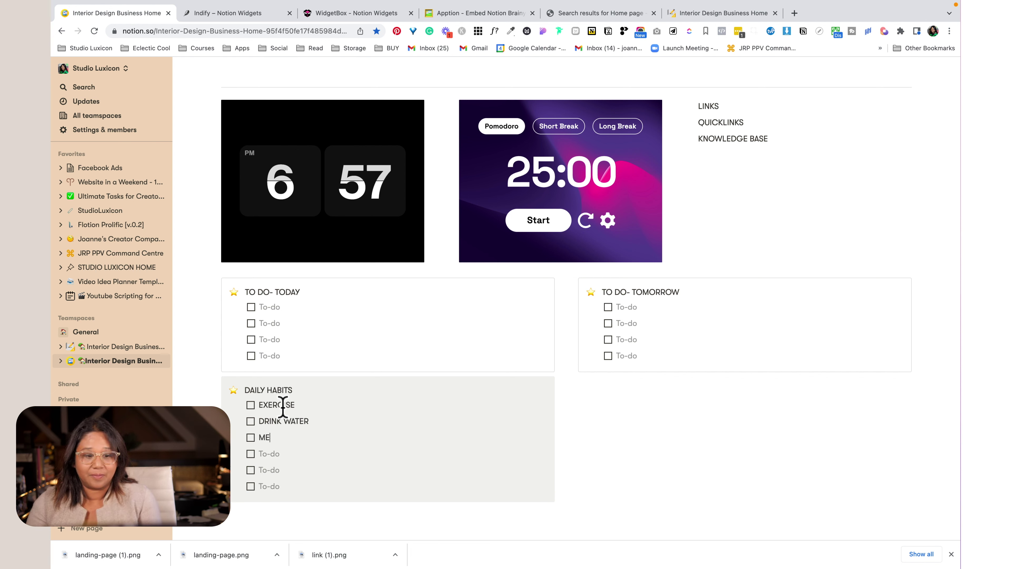
type("DITATE FOR 1")
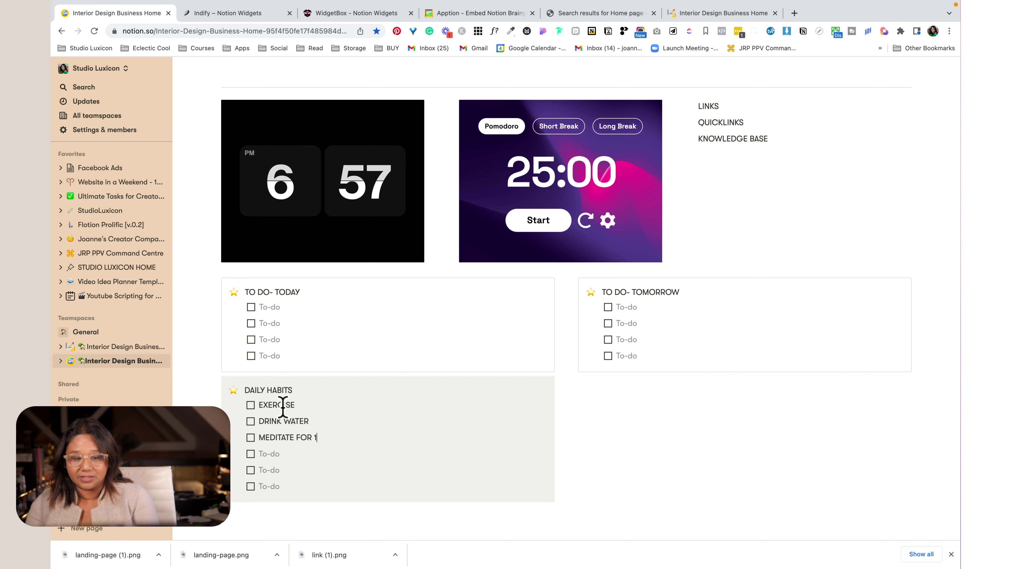
type("5 MINS")
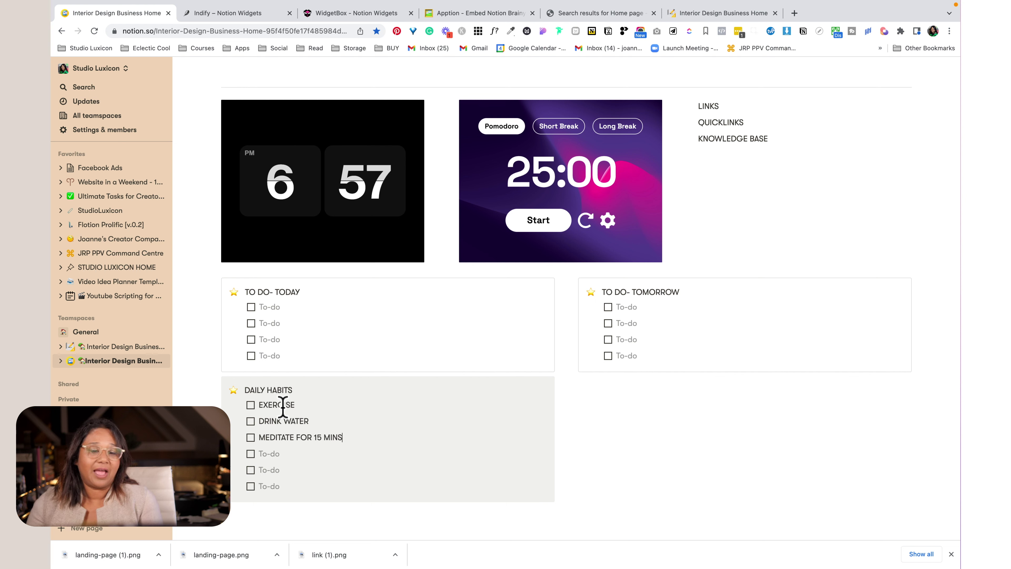
- Delete the empty to-do items below MEDITATE FOR 15 MINS in the DAILY HABITS callout
left_click(359, 487)
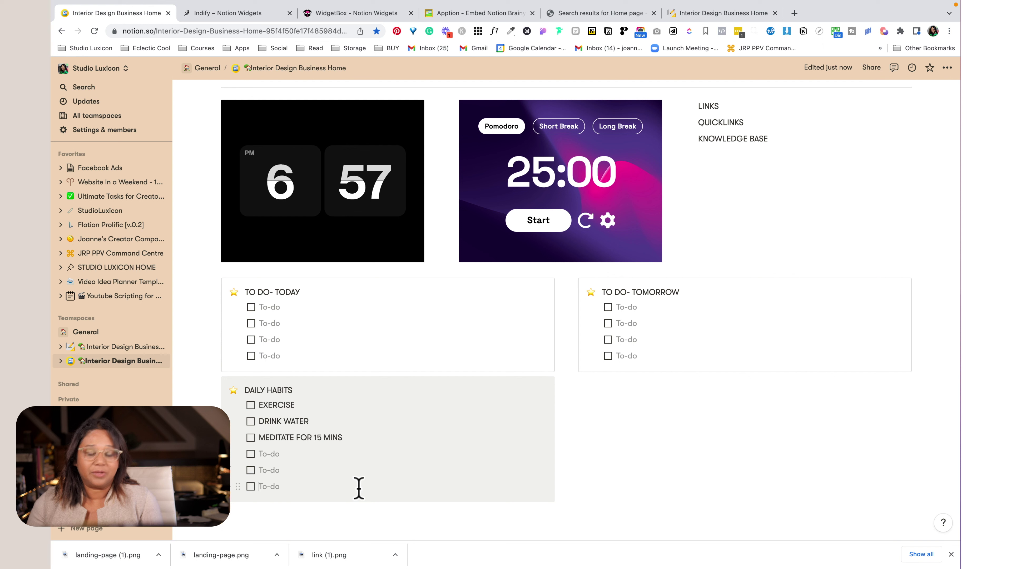
key("BackSpace")
key("shift+Tab")
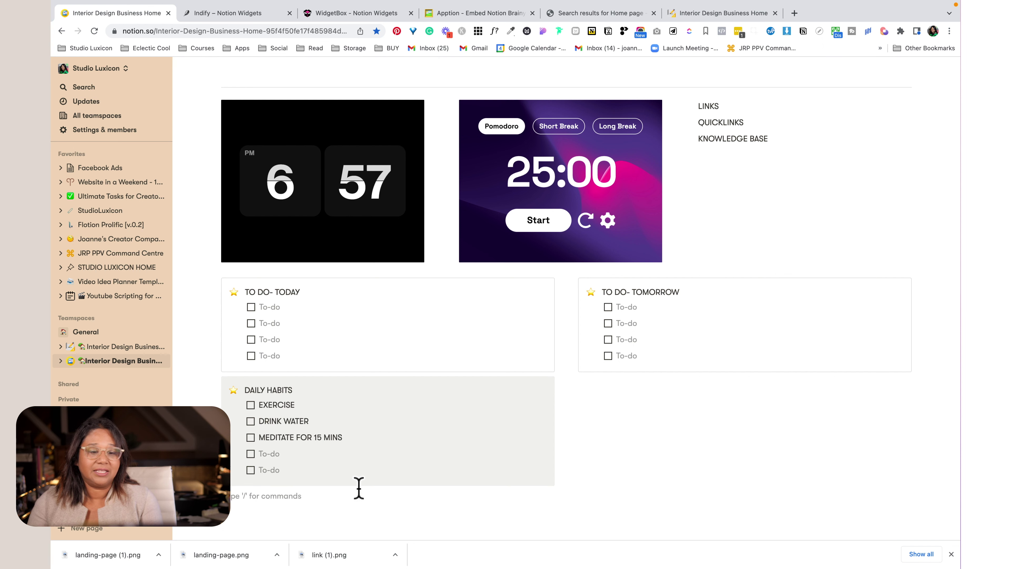
key("BackSpace")
key("BackSpace")
key("BackSpace")
key("BackSpace")
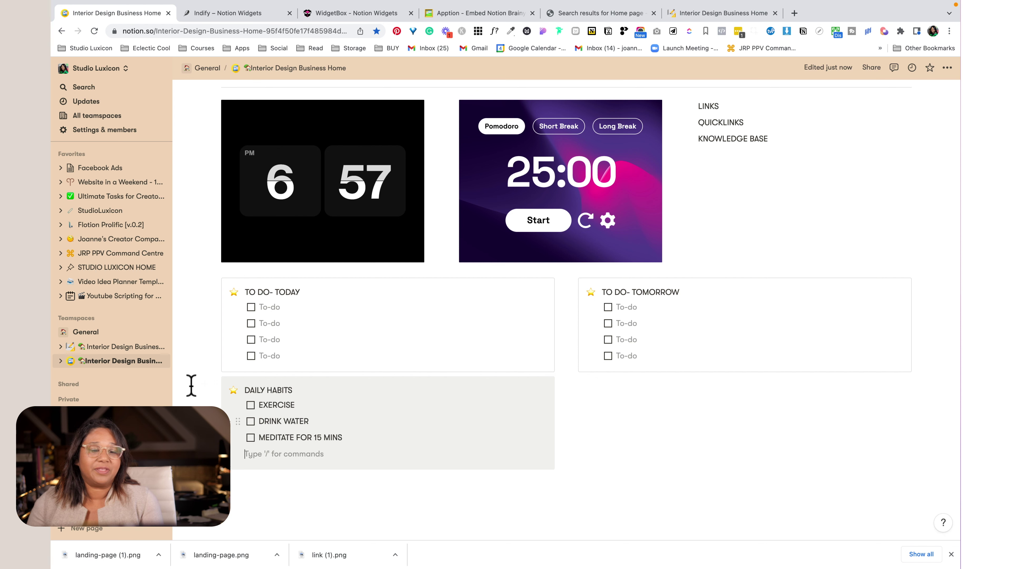
- Duplicate the DAILY HABITS callout and place the copy under the TO DO- TOMORROW callout
left_click(216, 382)
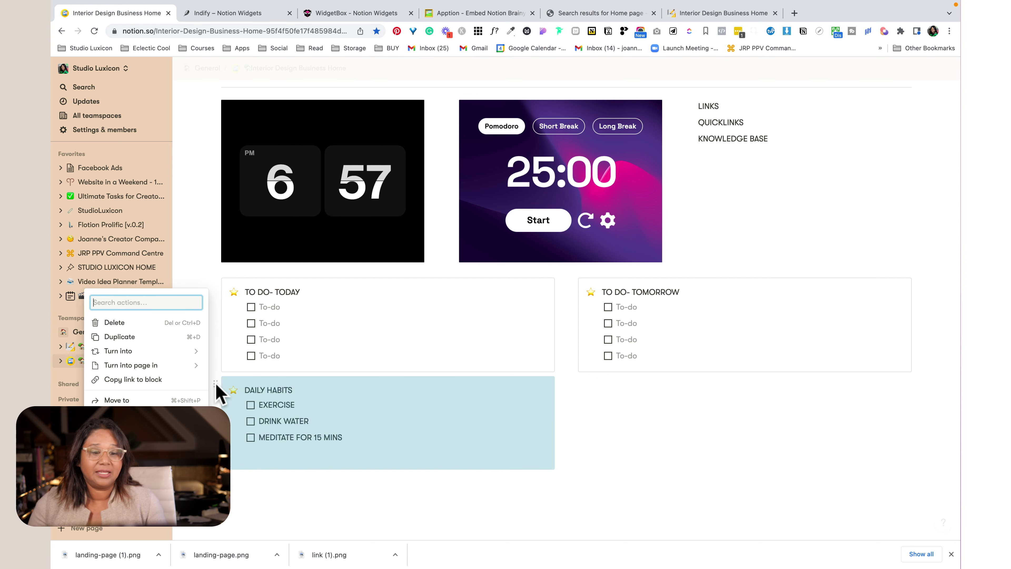
key("super+d")
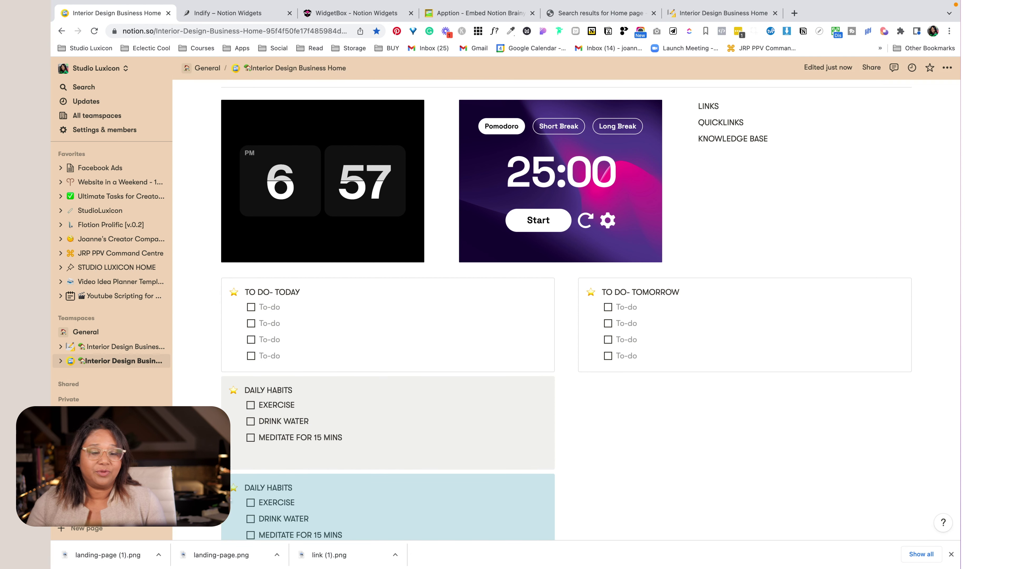
left_click_drag(309, 488, 578, 385)
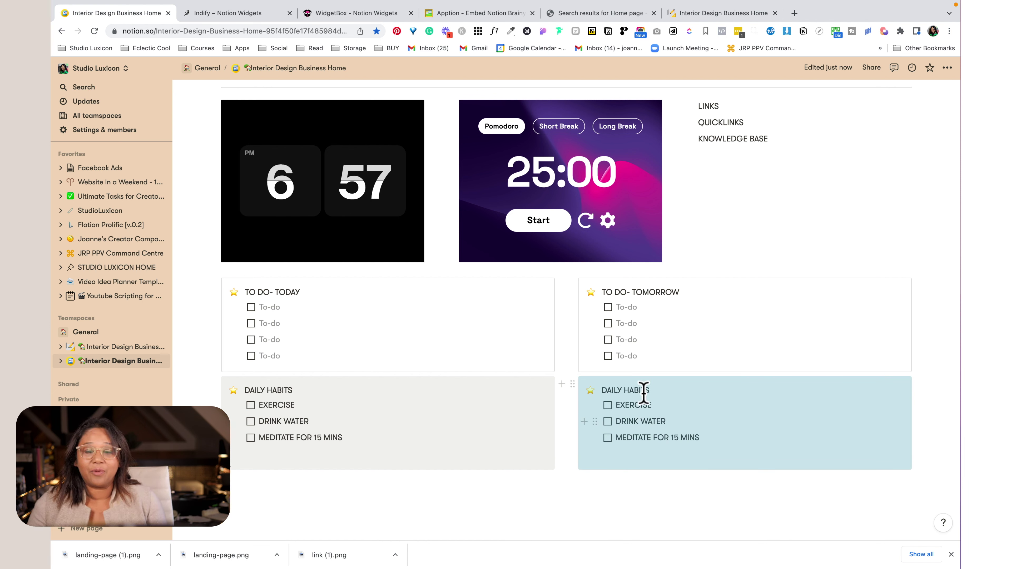
- Retitle the duplicated gray callout under TO DO- TOMORROW as POST IT
left_click_drag(651, 391, 601, 392)
type("POST IT")
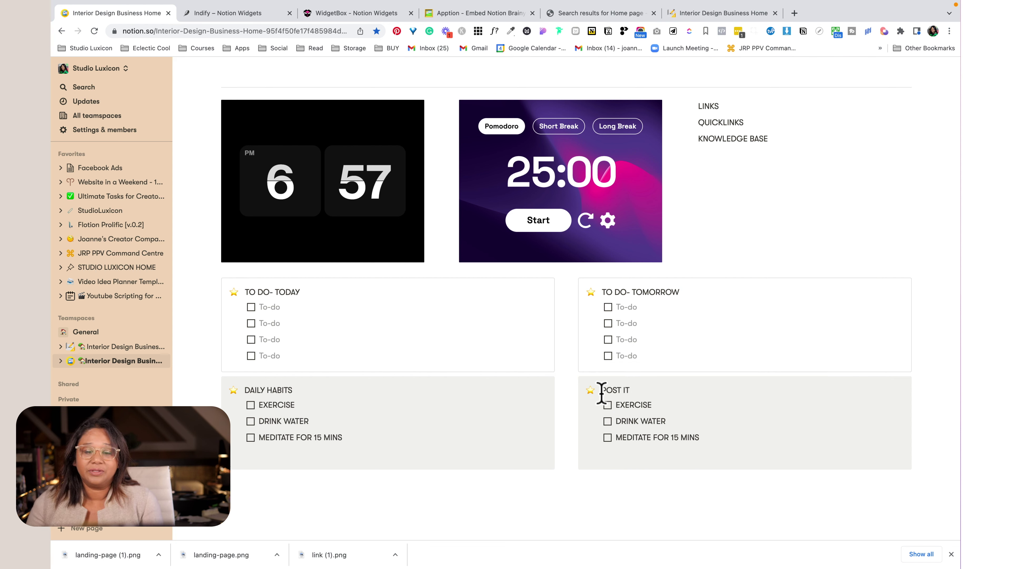
- Remove the copied to-do items from the POST IT callout, leaving blank text lines under its title
left_click_drag(722, 436, 605, 400)
key("BackSpace")
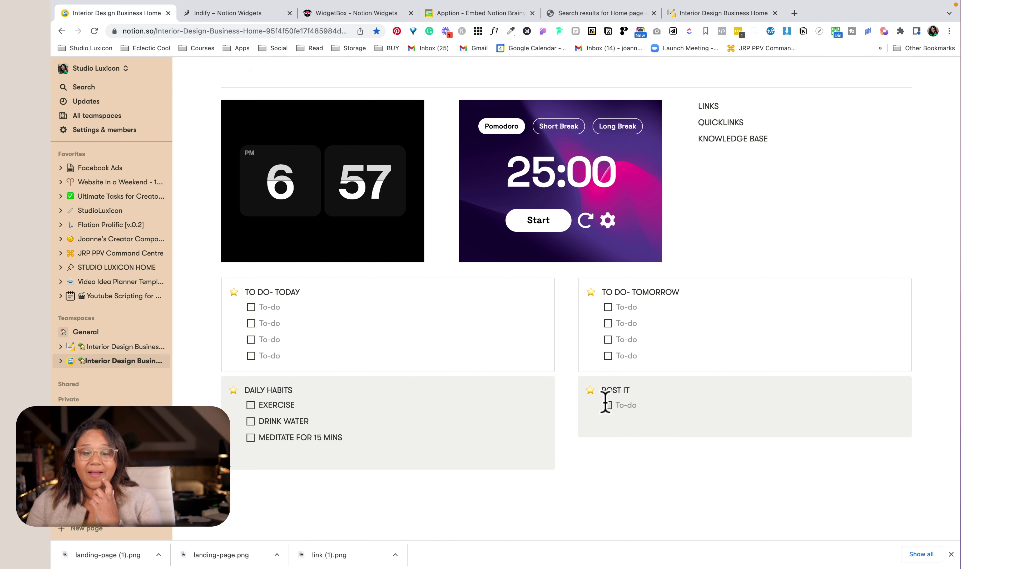
left_click(652, 506)
left_click(628, 409)
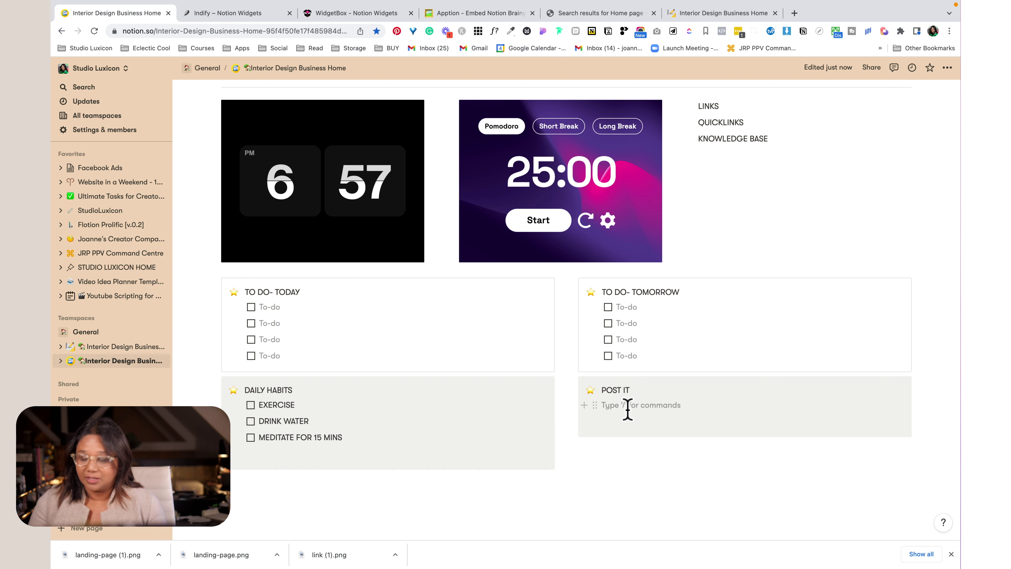
key("Return")
key("Return")
left_click(608, 519)
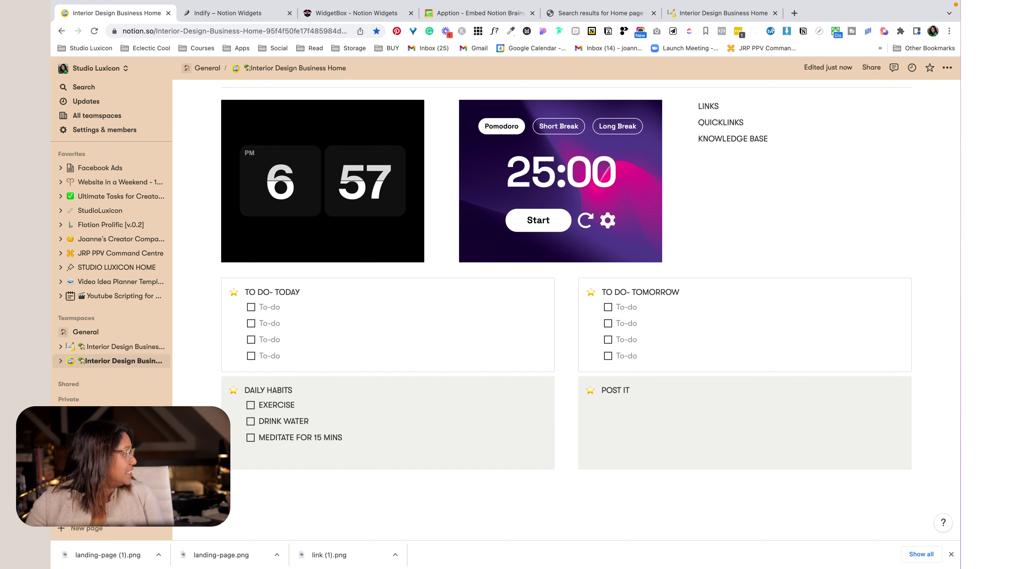
- Examine the finished example page's layout below the Daily Habits and Post It callouts, and return to the working page
left_click(720, 19)
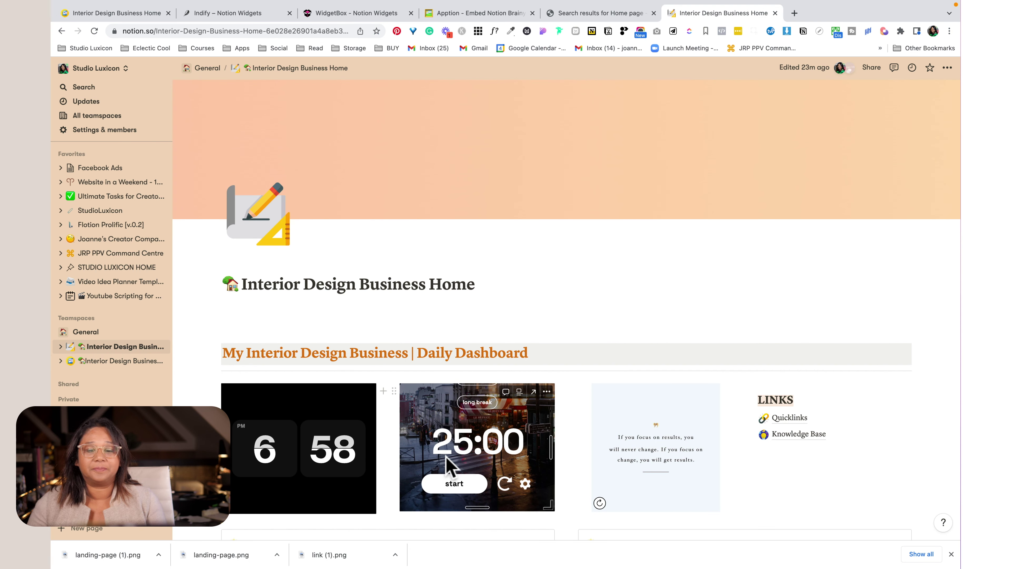
scroll(610, 366, "down", 15)
scroll(610, 366, "up", 3)
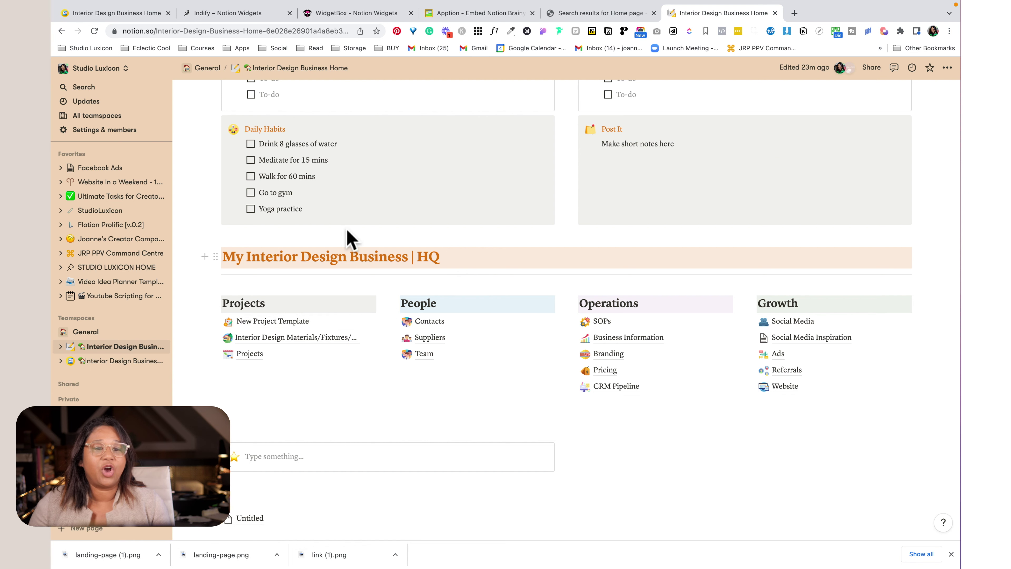
scroll(393, 289, "up", 6)
left_click_drag(416, 133, 147, 14)
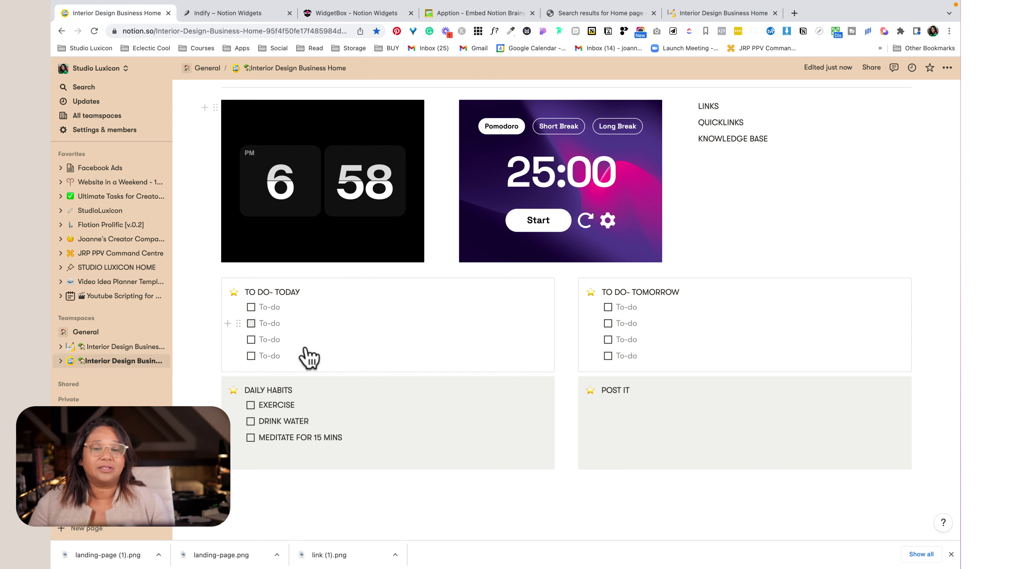
- Duplicate the My Interior Design Business Daily Dashboard heading and the divider beneath it
scroll(309, 355, "up", 5)
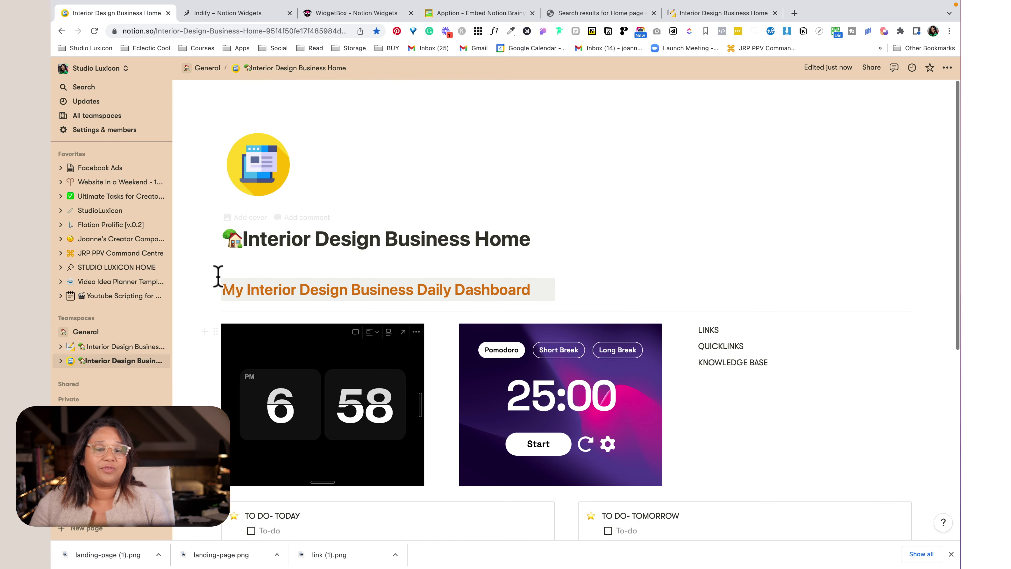
left_click(215, 288)
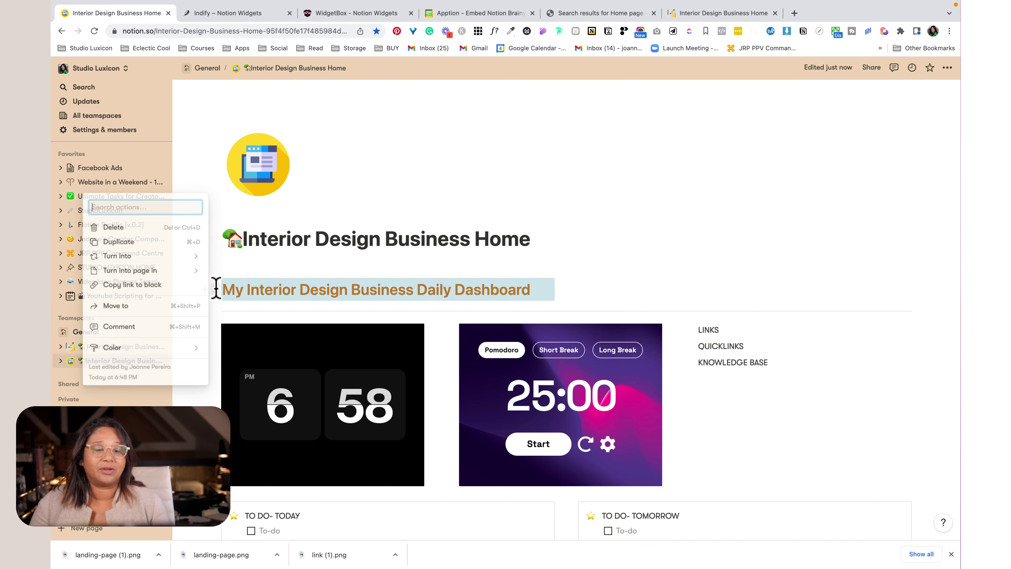
left_click(131, 242)
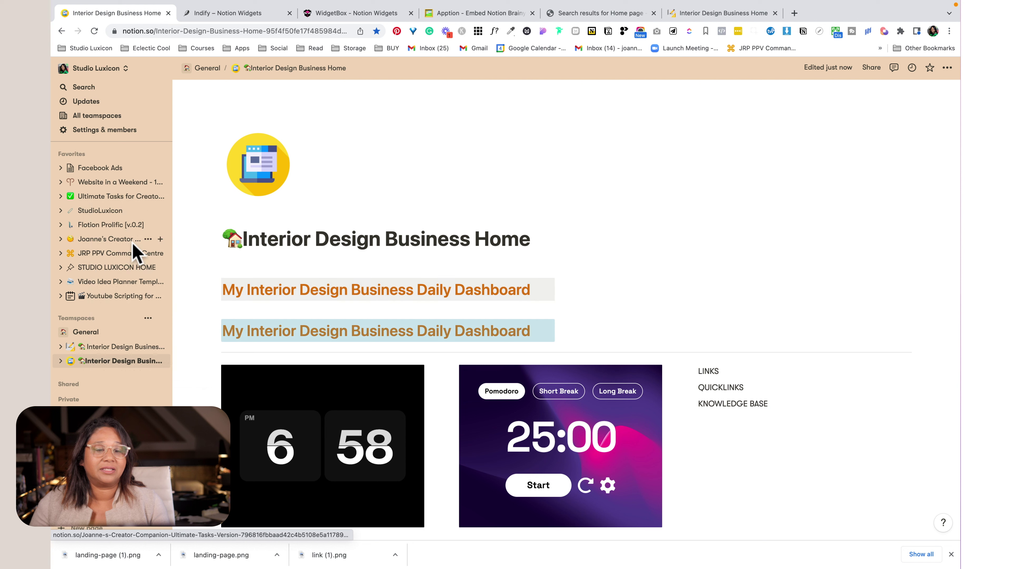
left_click(215, 352)
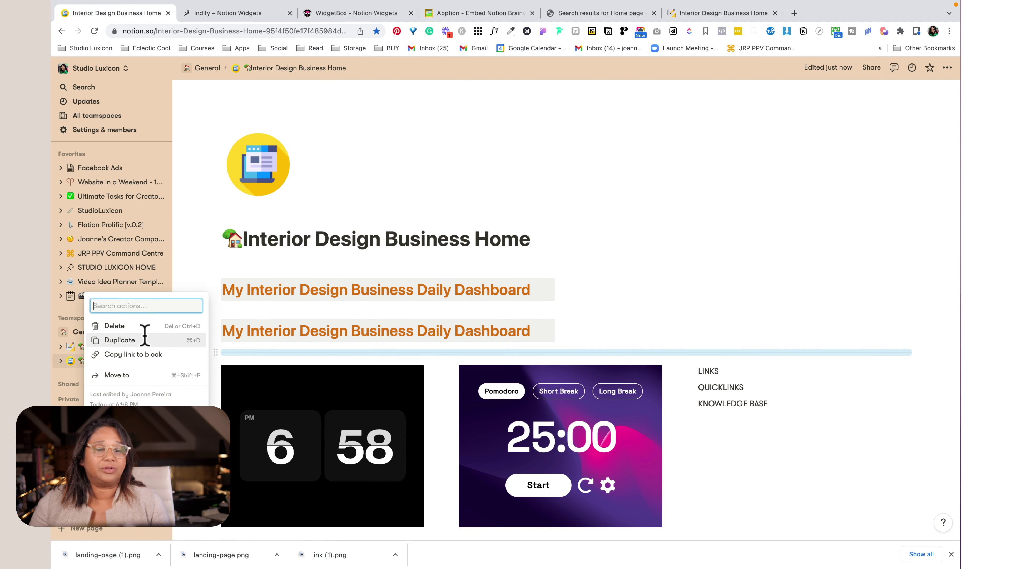
left_click(323, 346)
- Move the duplicated heading and divider to the end of the page, below the DAILY HABITS and POST IT callouts
scroll(325, 346, "down", 5)
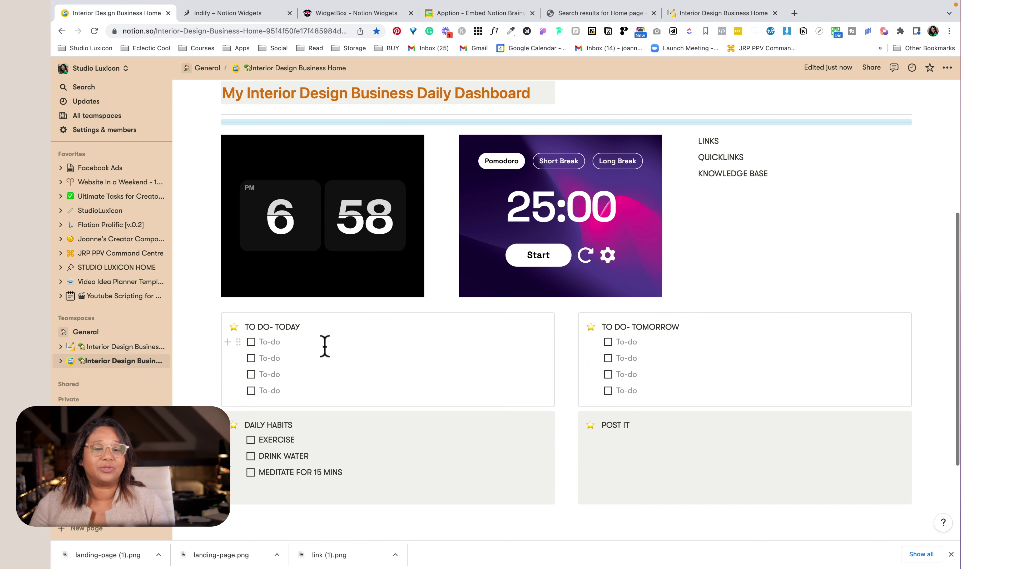
left_click_drag(217, 95, 228, 466)
key("super+z")
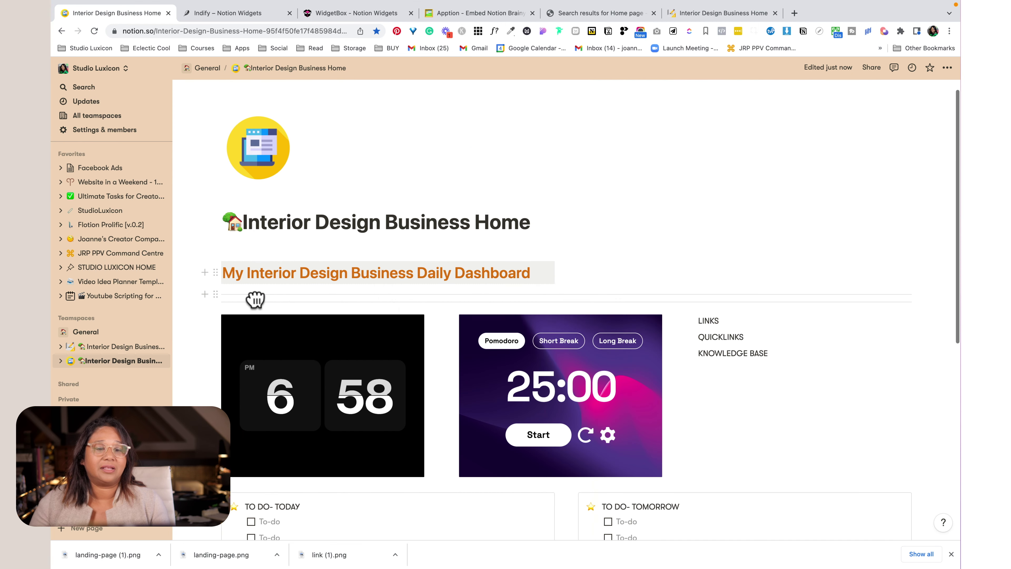
left_click_drag(216, 294, 260, 416)
left_click(238, 490)
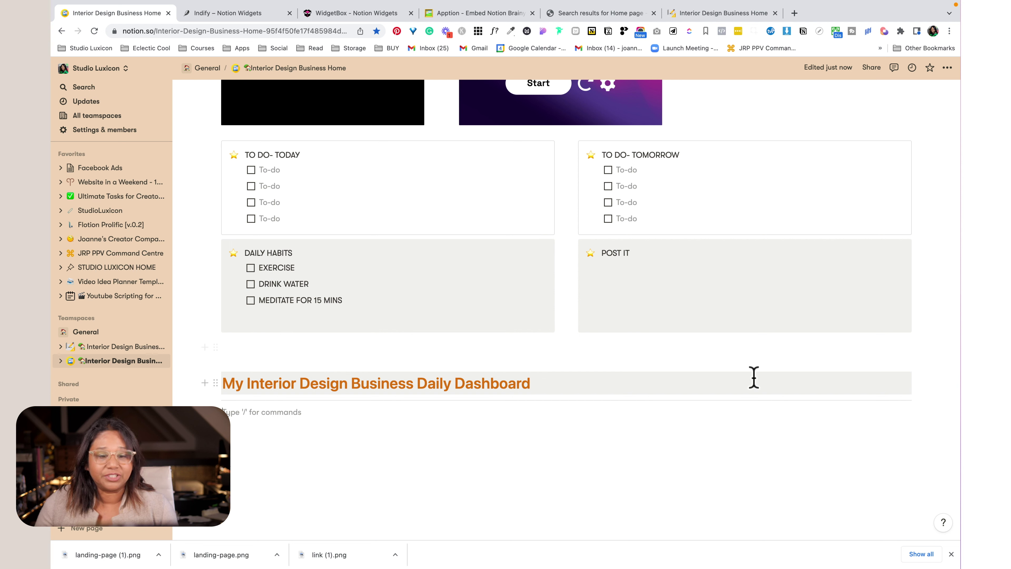
- Retitle the duplicated heading below the callouts as My Interior Design Business |HQ
left_click(538, 383)
left_click_drag(537, 383, 194, 384)
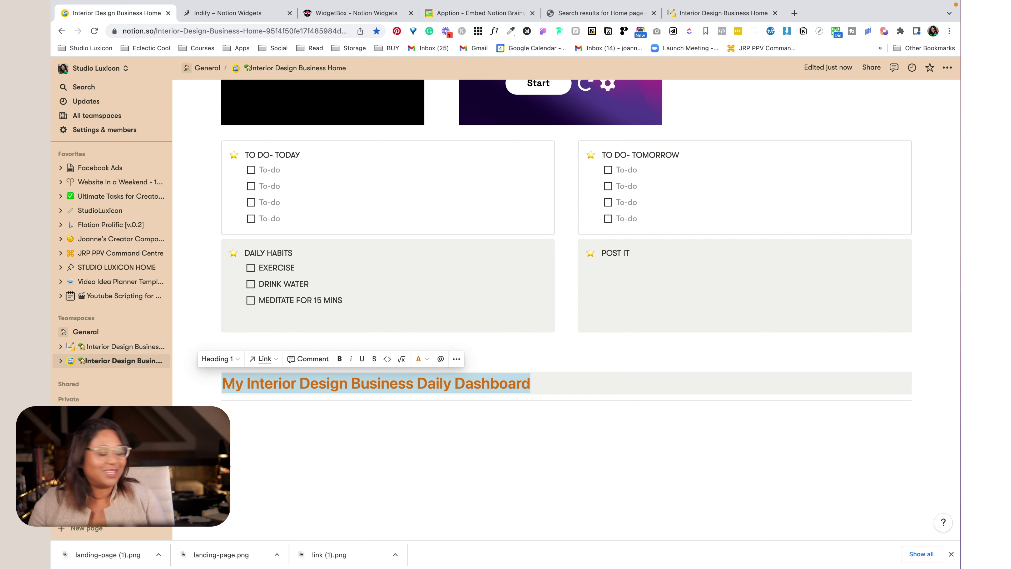
left_click(421, 359)
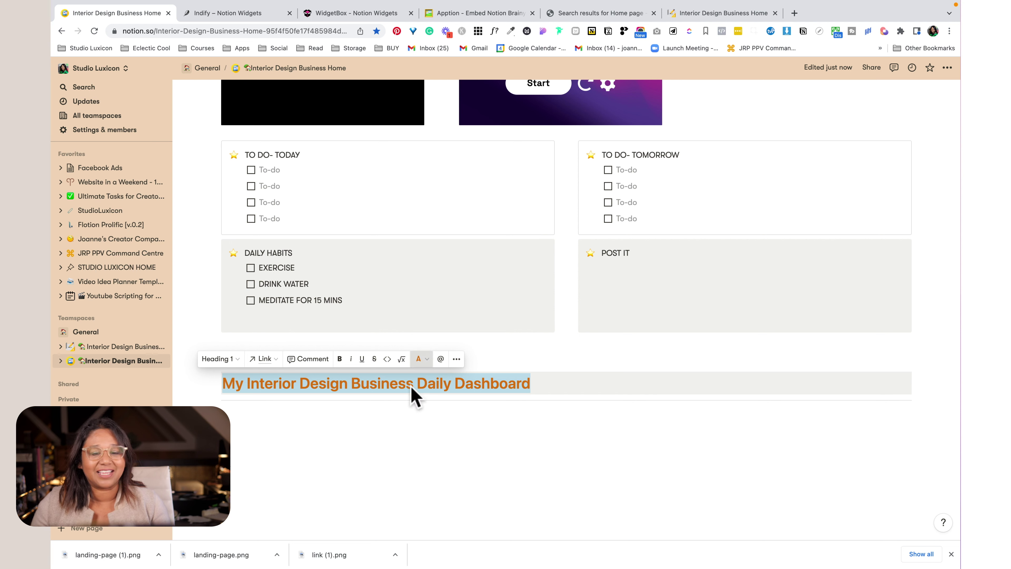
left_click(531, 393)
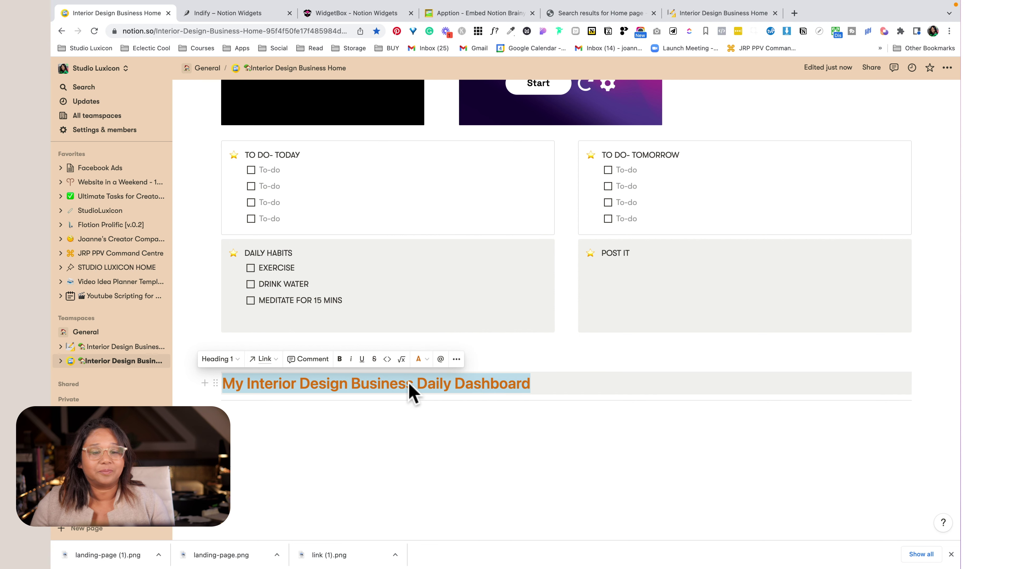
left_click_drag(411, 384, 533, 387)
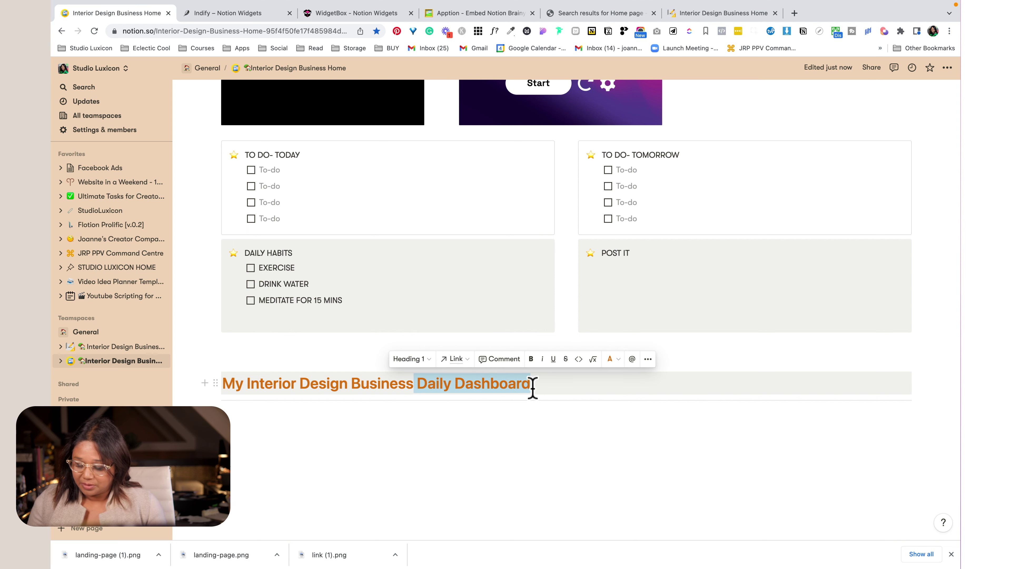
key("BackSpace")
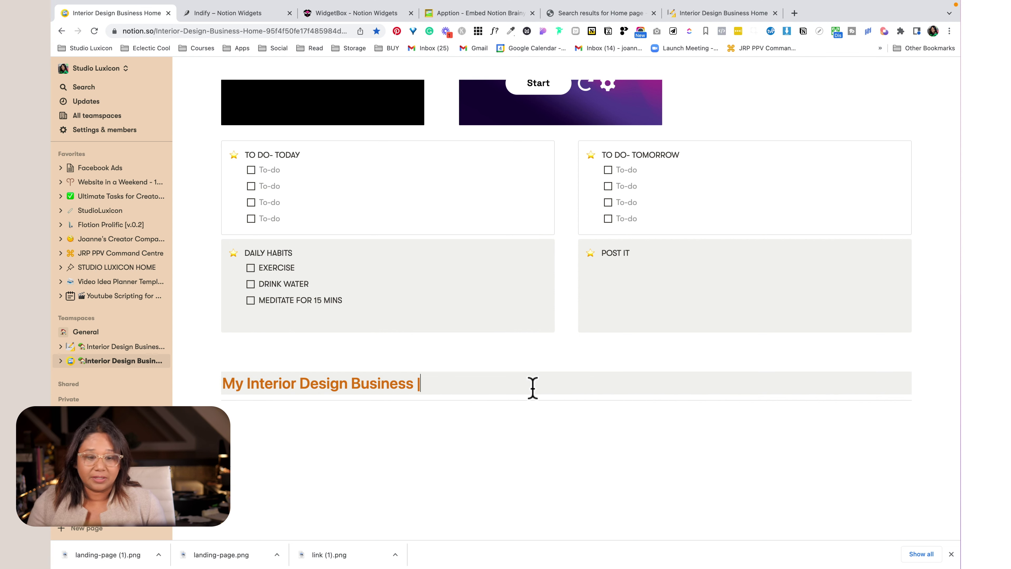
type("|HQ")
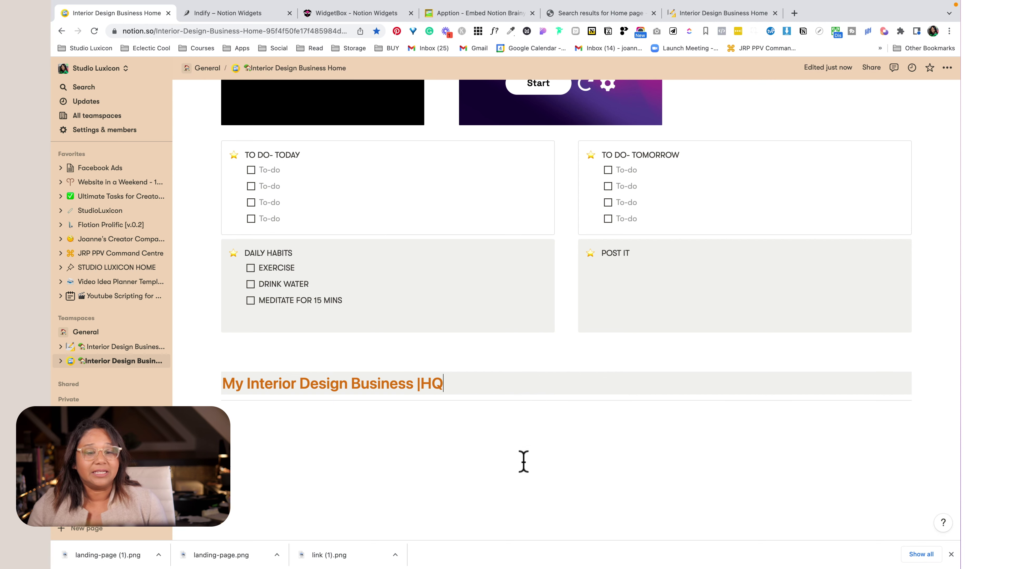
- Check the category columns under the HQ heading in the finished example, and return to the working page
scroll(402, 433, "down", 1)
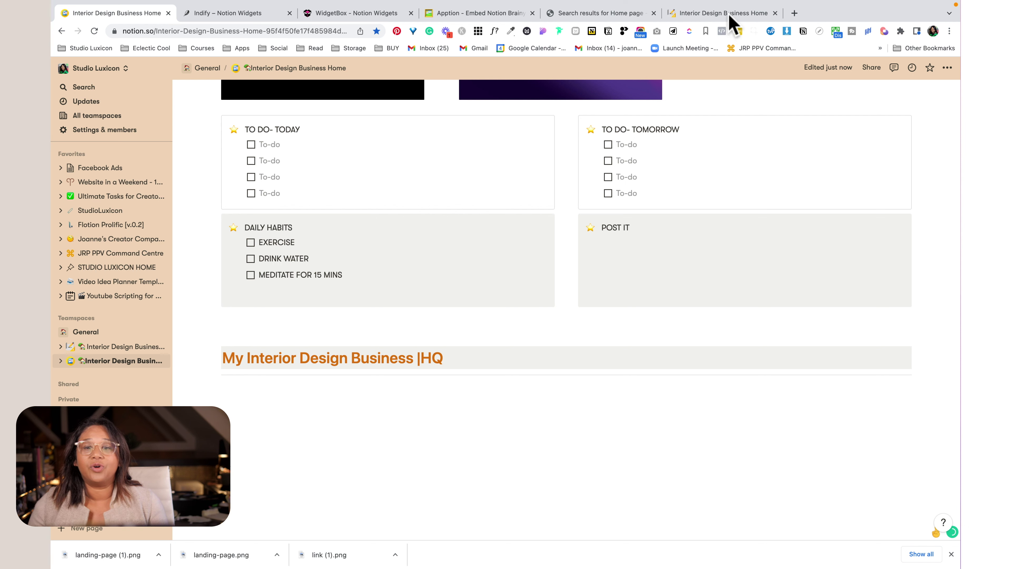
left_click(717, 14)
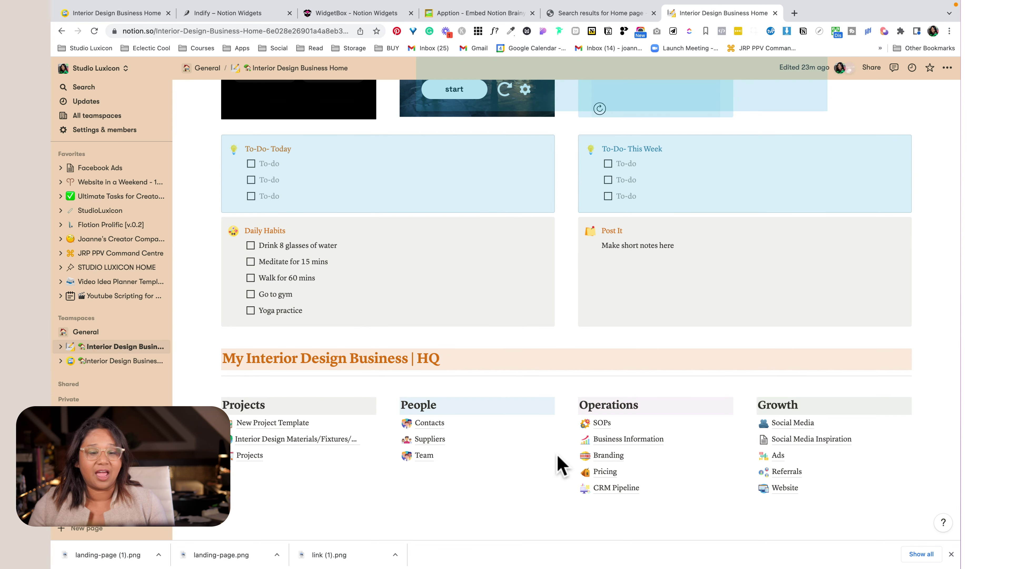
left_click_drag(209, 403, 131, 21)
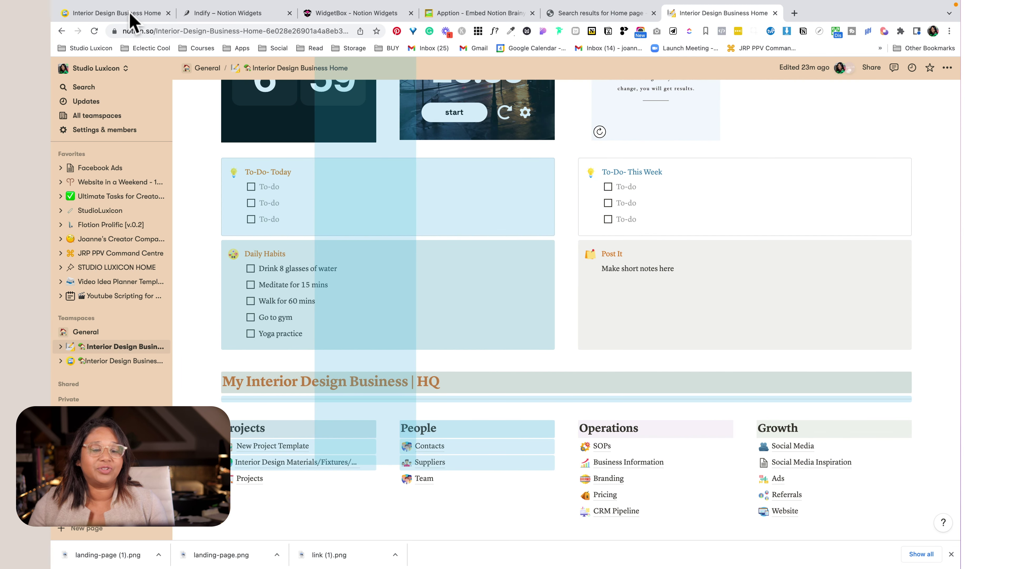
left_click(131, 20)
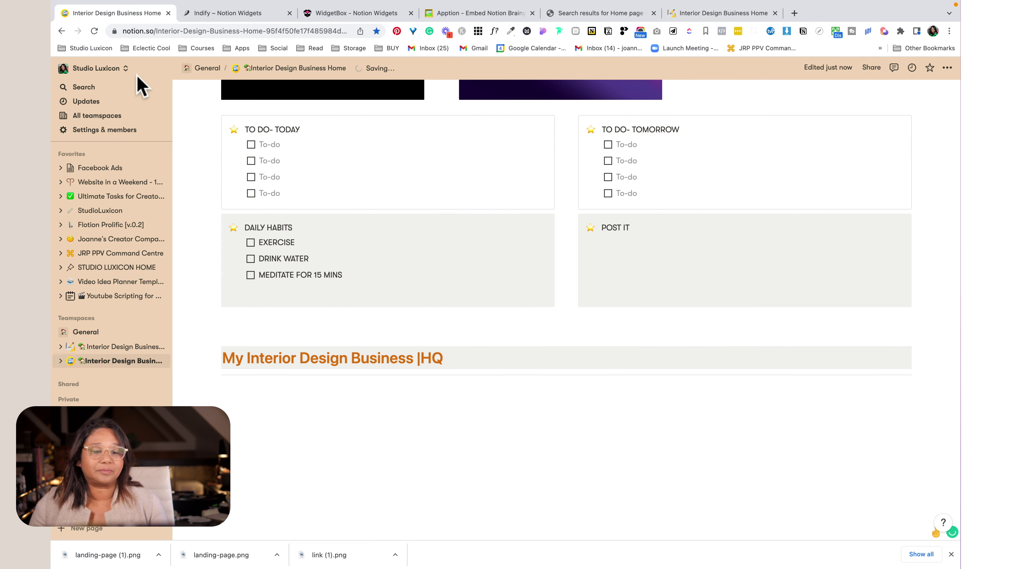
- Enter PROJECTS, PEOPLE and OPERATIONS as separate text lines below the divider of the HQ heading
left_click(244, 408)
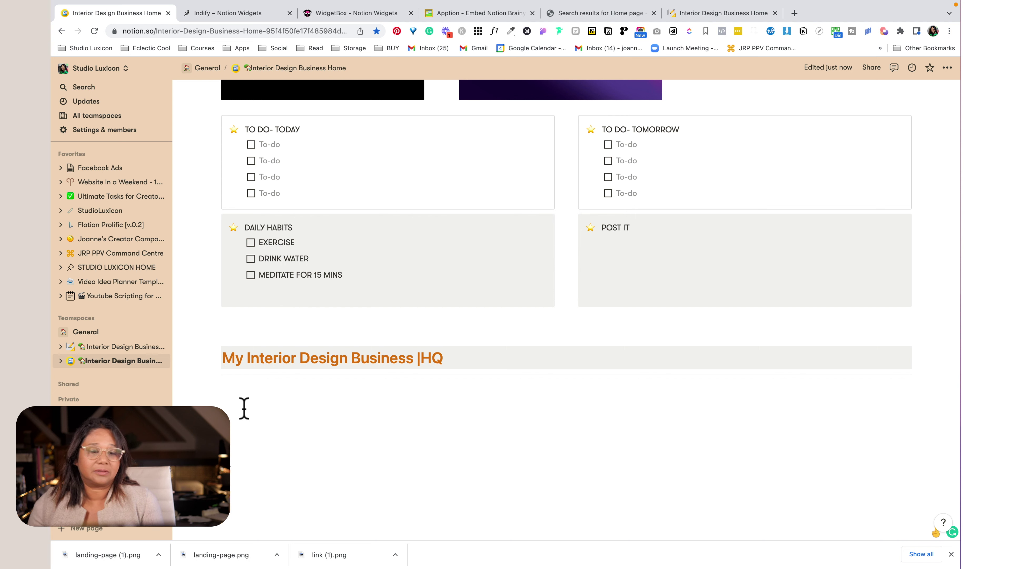
left_click(263, 394)
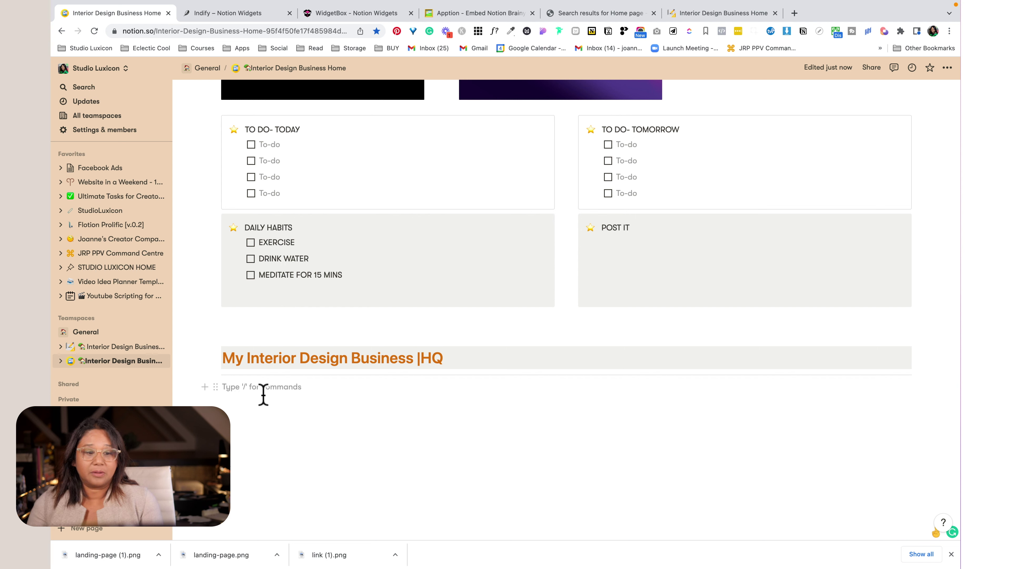
type("PROJO")
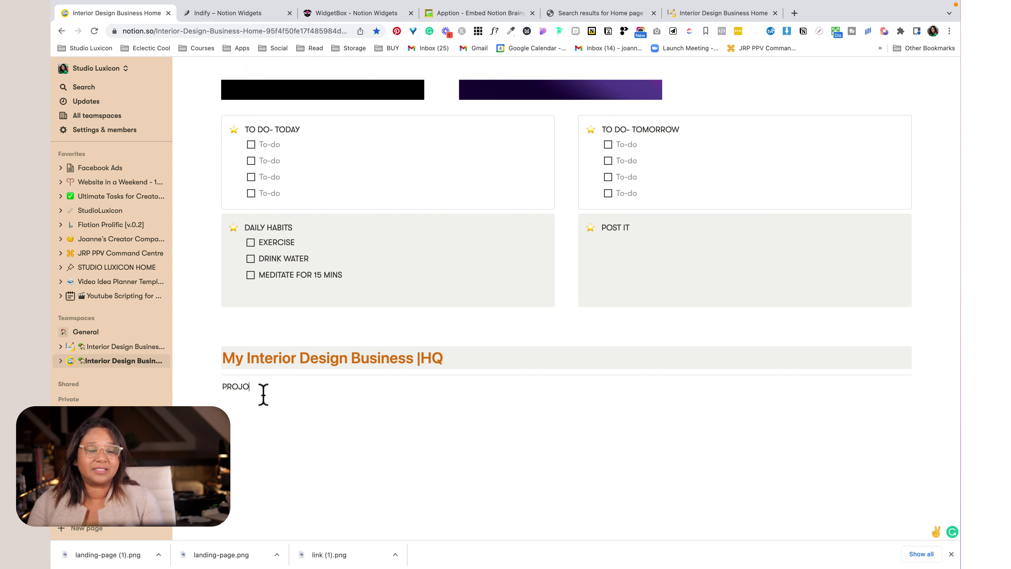
key("BackSpace")
type("ECTS")
key("Return")
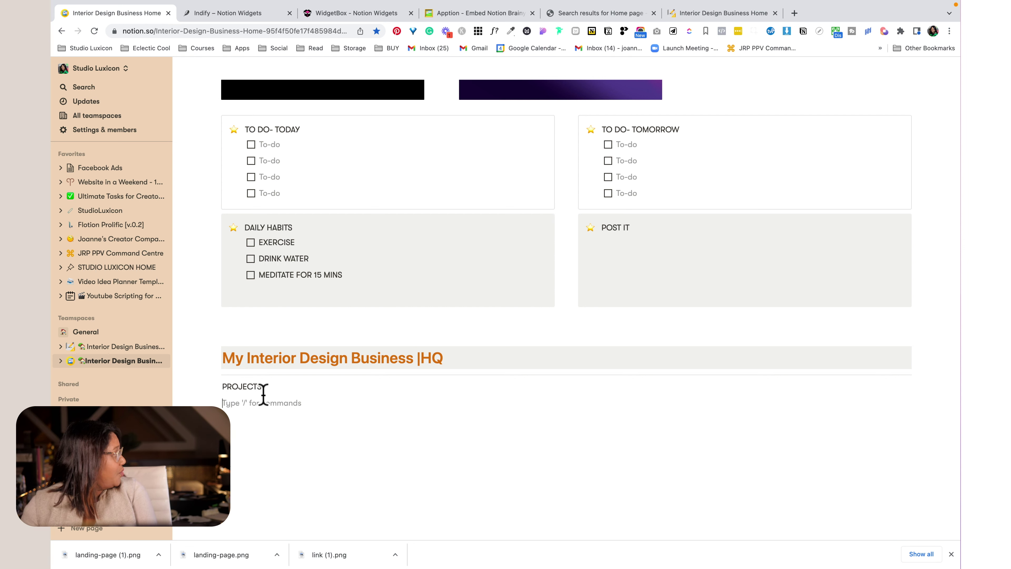
type("PEOPLE")
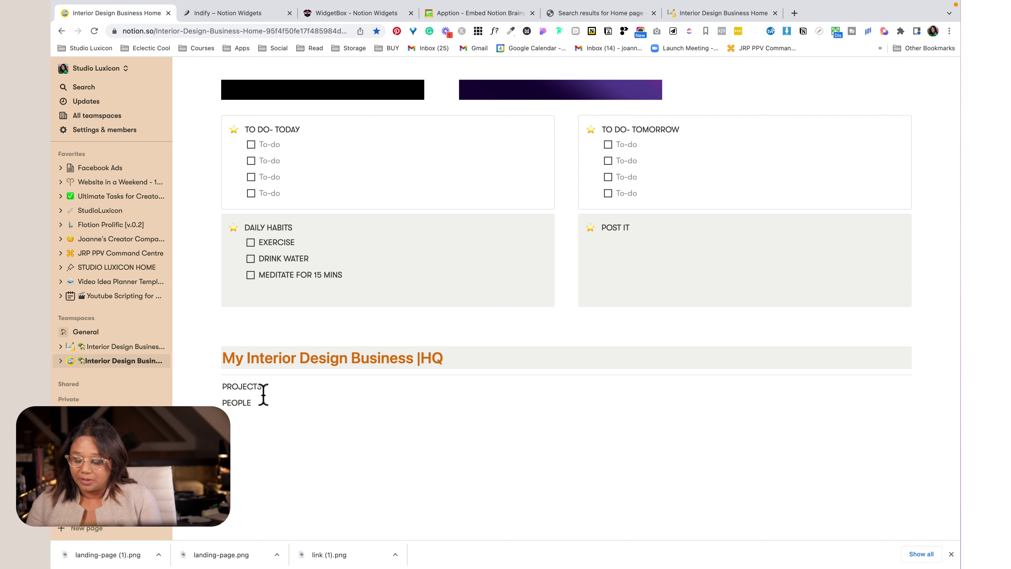
key("Return")
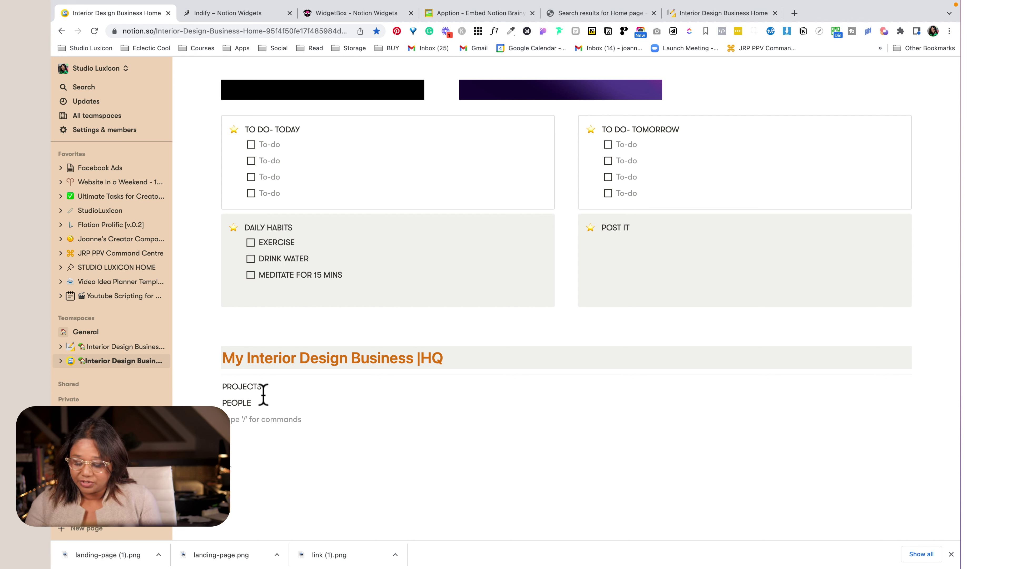
type("OPERATIONS")
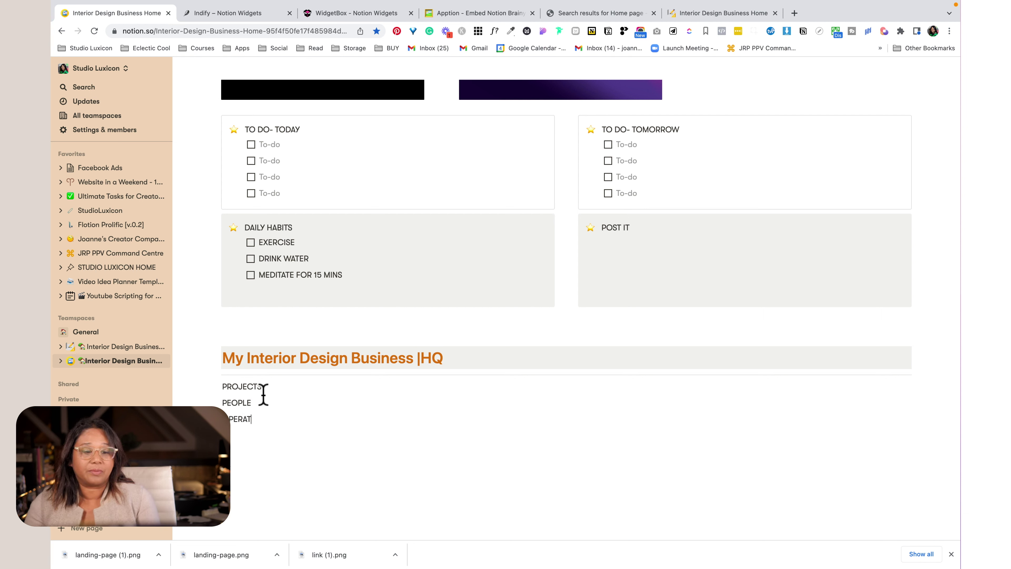
key("Return")
type("SALES")
key("BackSpace")
key("BackSpace")
key("BackSpace")
key("BackSpace")
key("BackSpace")
key("BackSpace")
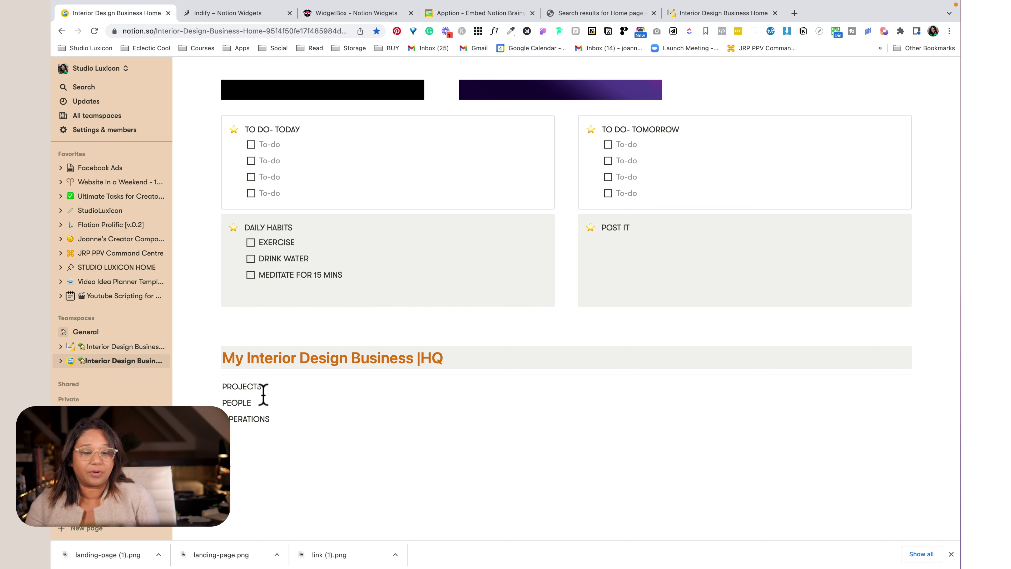
- Add GROWTH as a new text line below OPERATIONS
key("Return")
type("GROWTH")
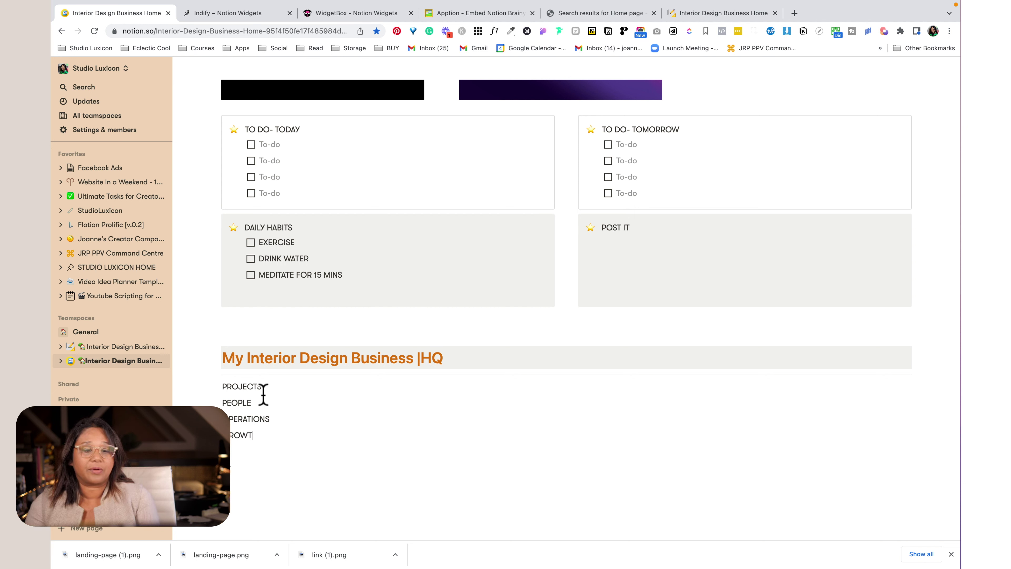
- Turn the PROJECTS, PEOPLE, OPERATIONS and GROWTH lines into Heading 2 blocks
left_click_drag(280, 429, 211, 389)
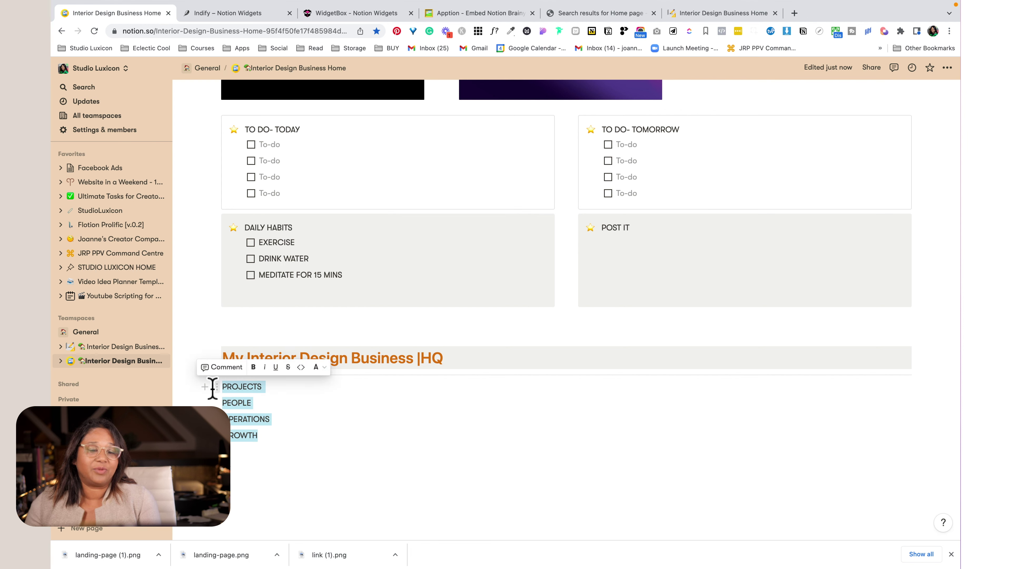
left_click(215, 386)
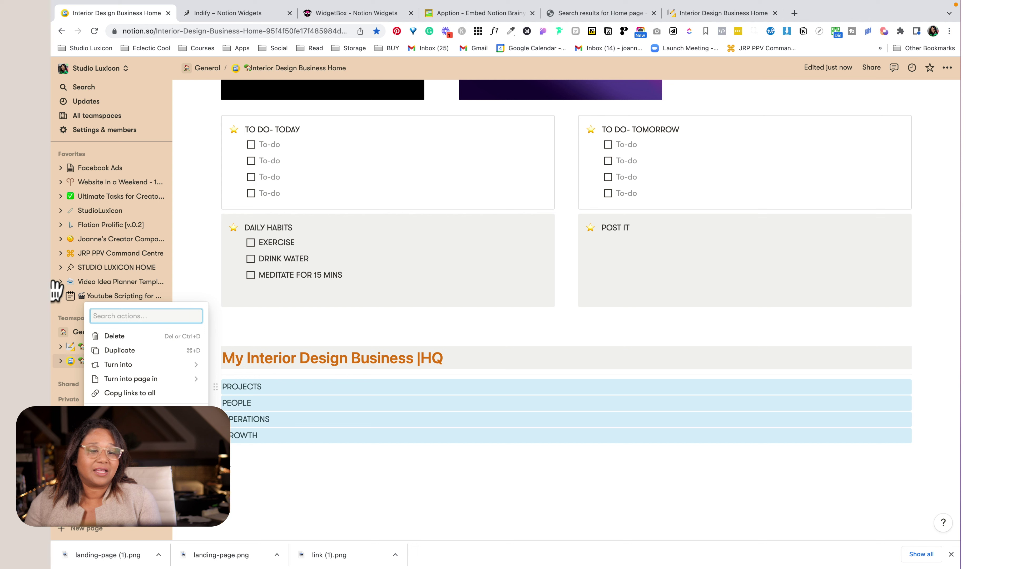
mouse_move(195, 363)
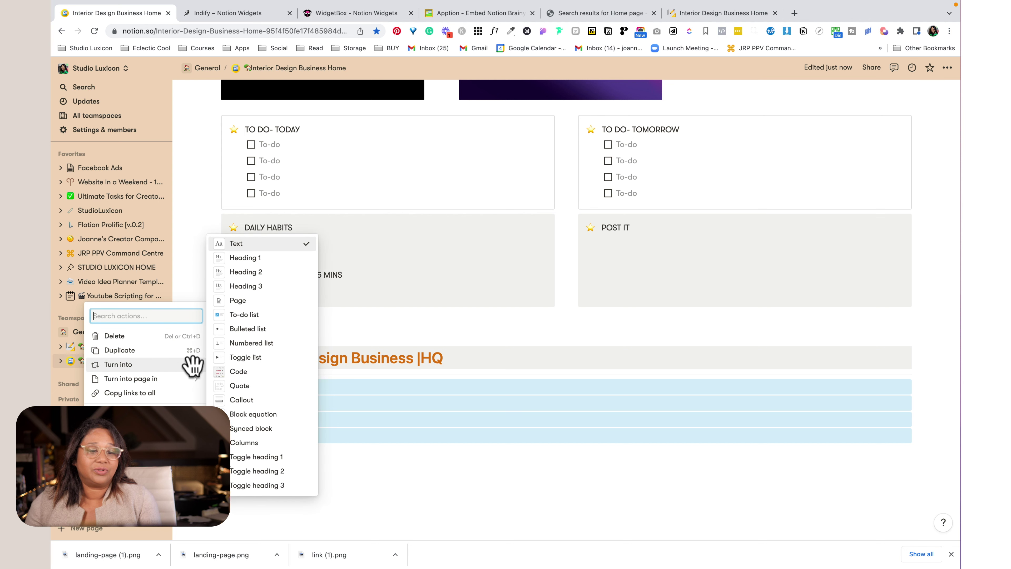
left_click(246, 272)
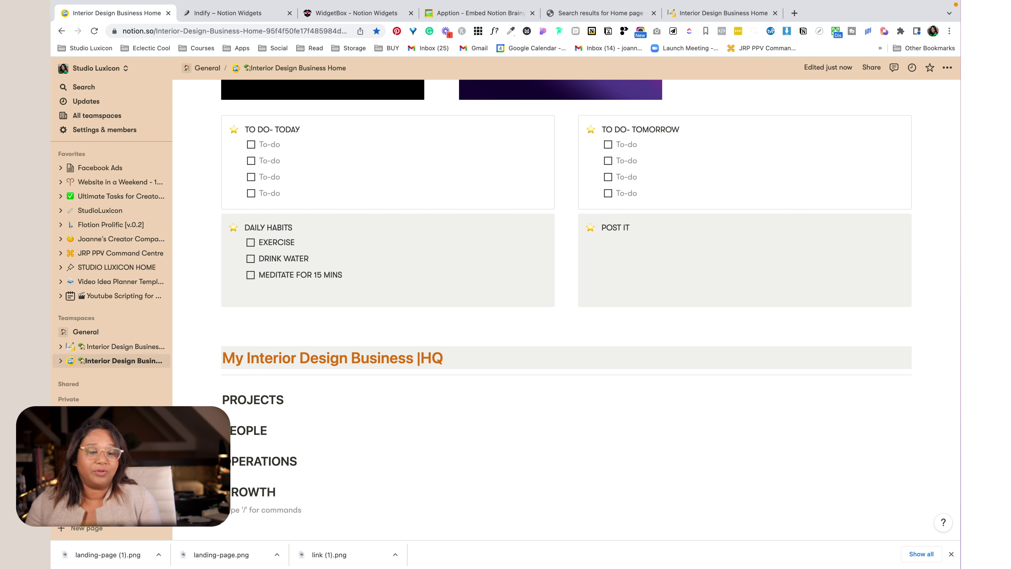
- Arrange the PROJECTS, PEOPLE, OPERATIONS and GROWTH headings side by side as four columns in that order
left_click_drag(215, 430, 917, 402)
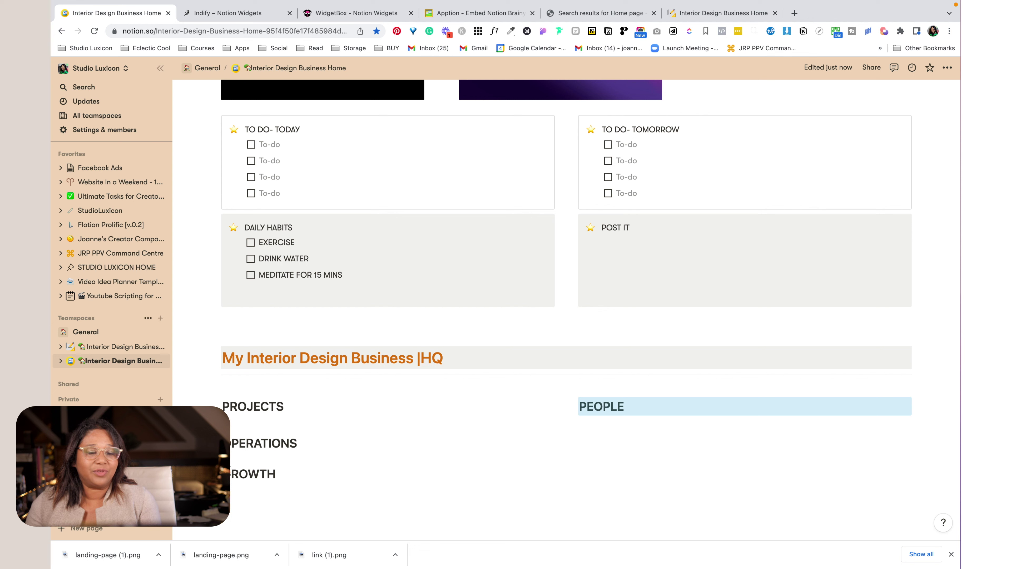
left_click_drag(227, 442, 919, 404)
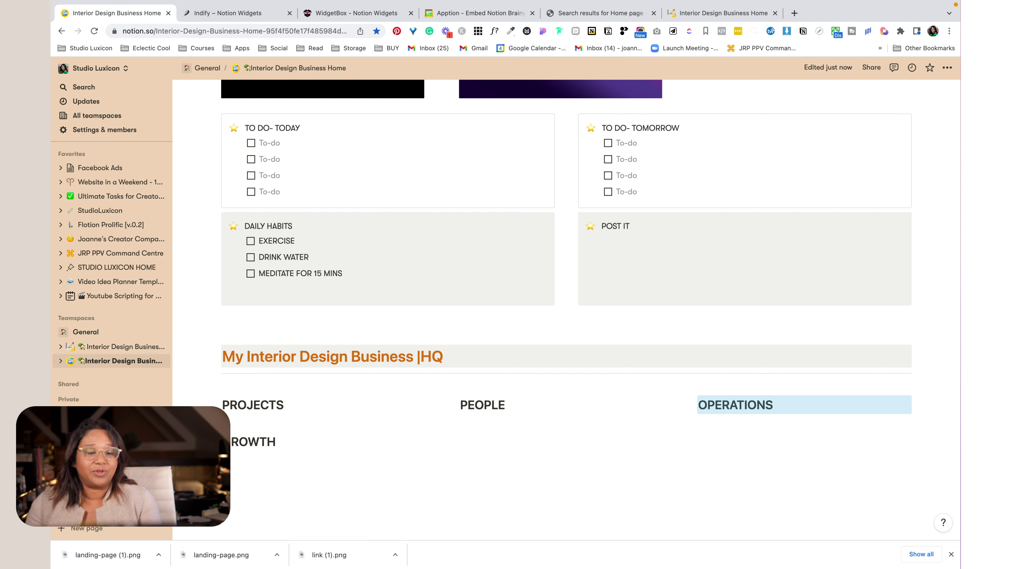
left_click_drag(228, 443, 930, 407)
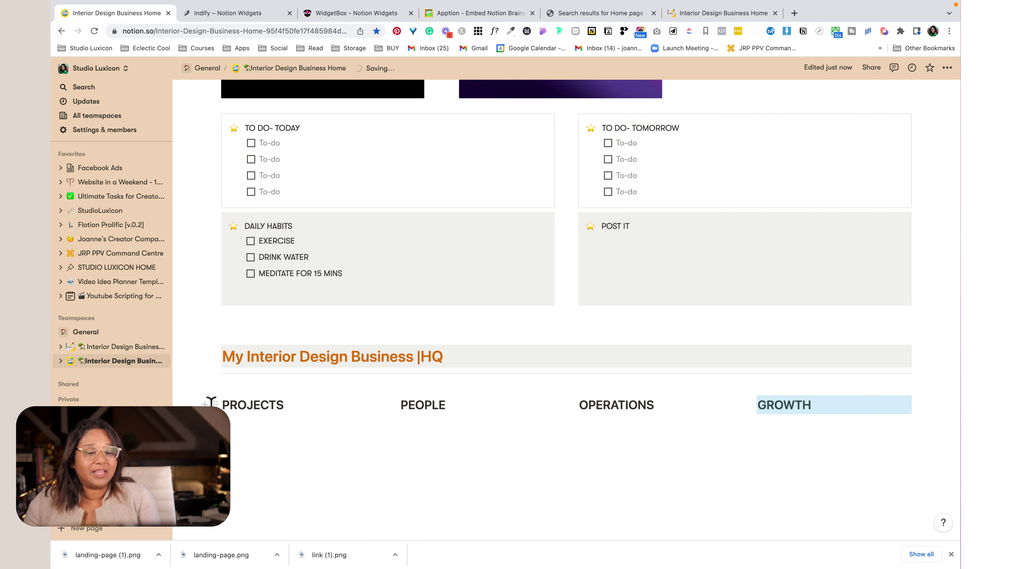
- Give the PROJECTS heading a gray background and the PEOPLE heading a brown background
left_click(214, 402)
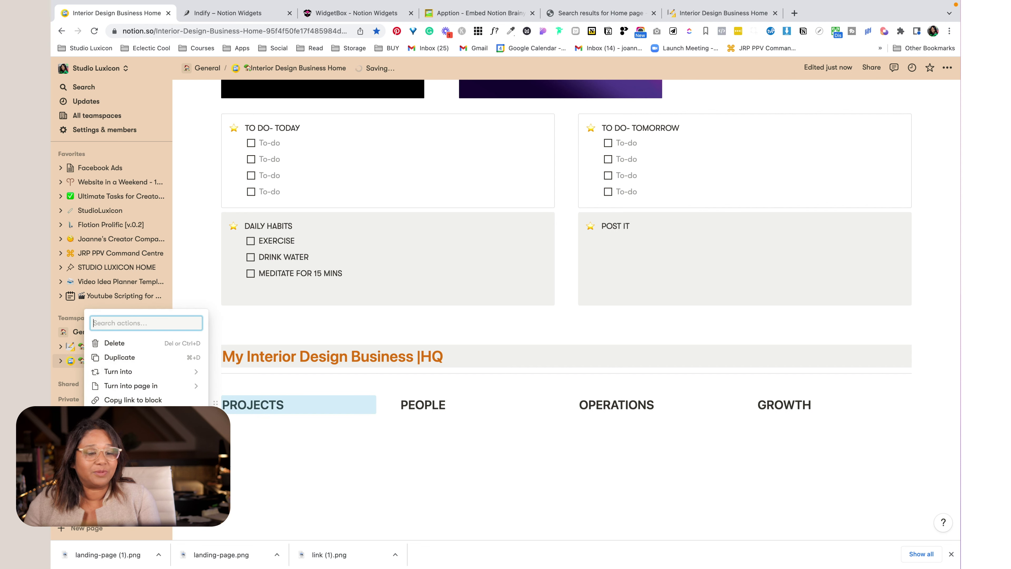
mouse_move(167, 458)
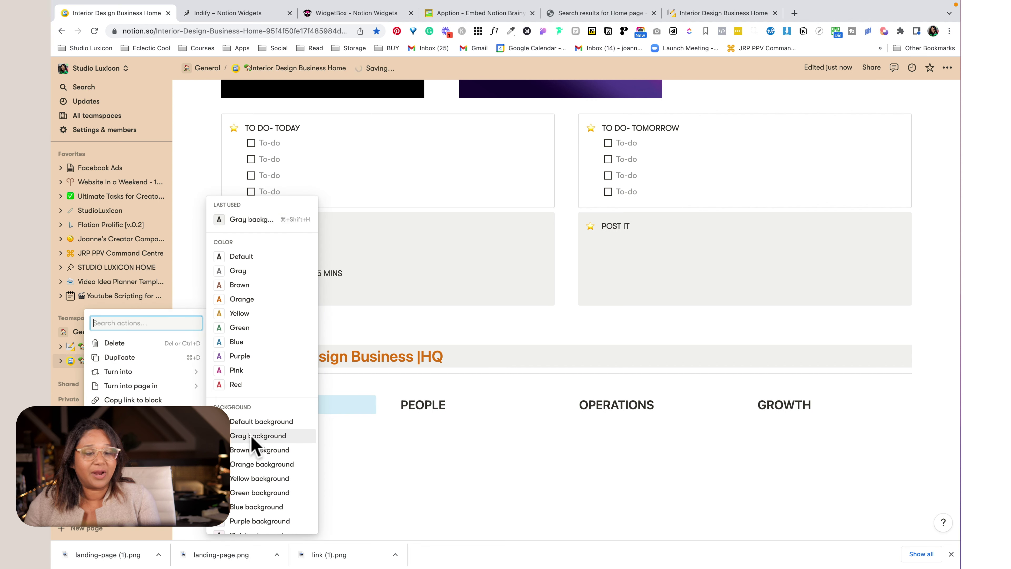
left_click(342, 443)
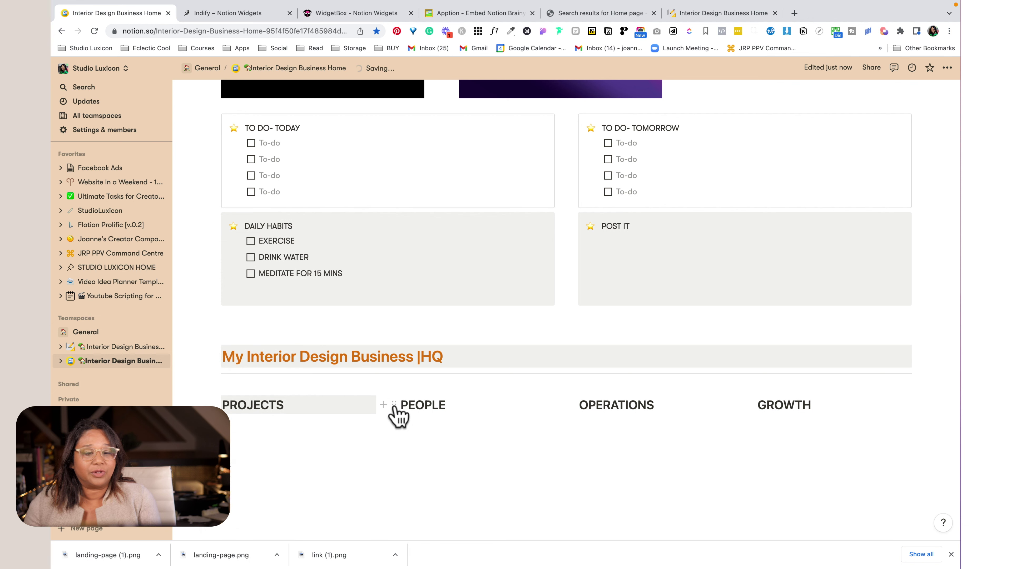
left_click(394, 405)
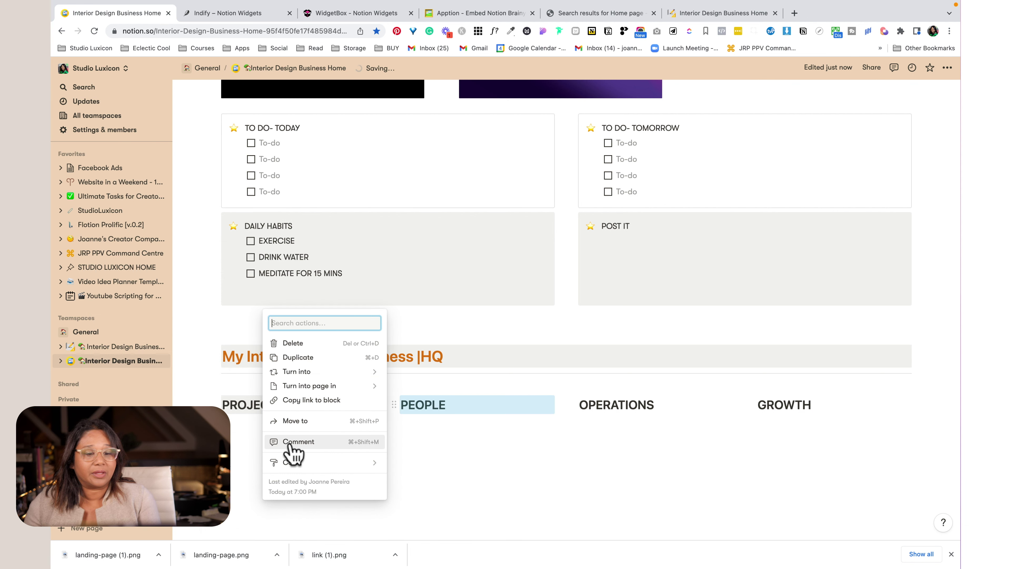
mouse_move(292, 466)
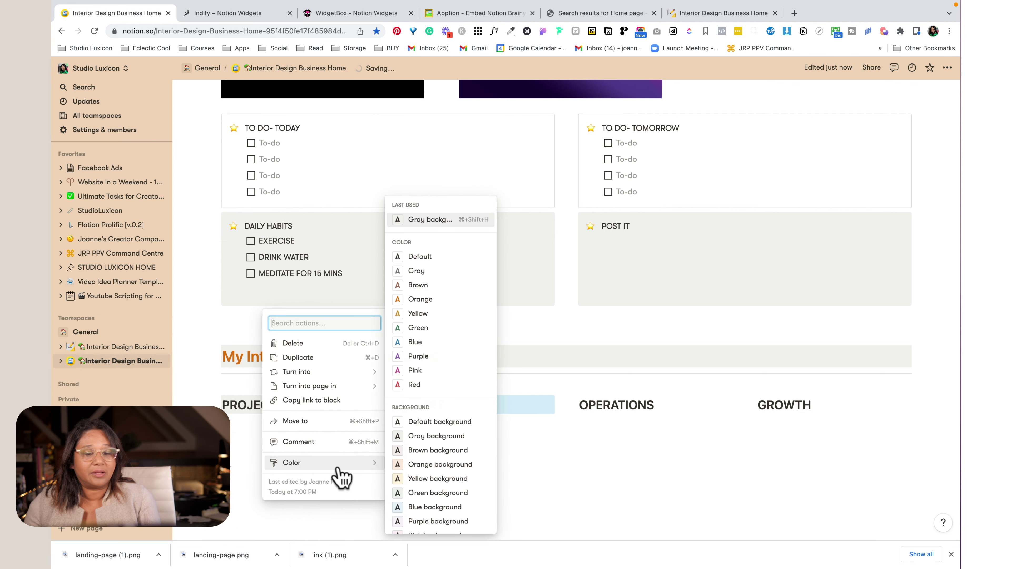
left_click(442, 452)
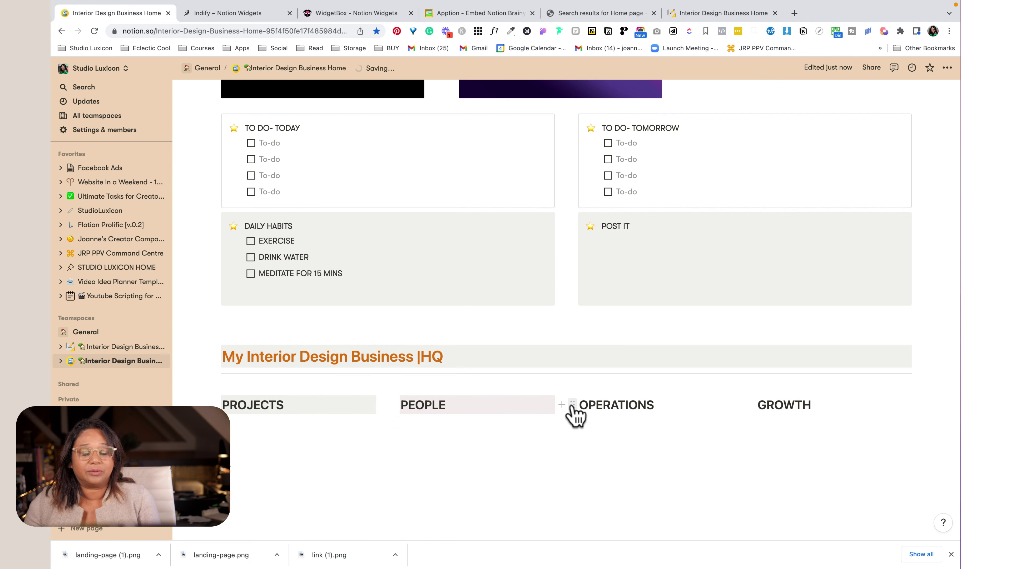
- Give the OPERATIONS heading an orange background and the GROWTH heading a yellow background
left_click(572, 405)
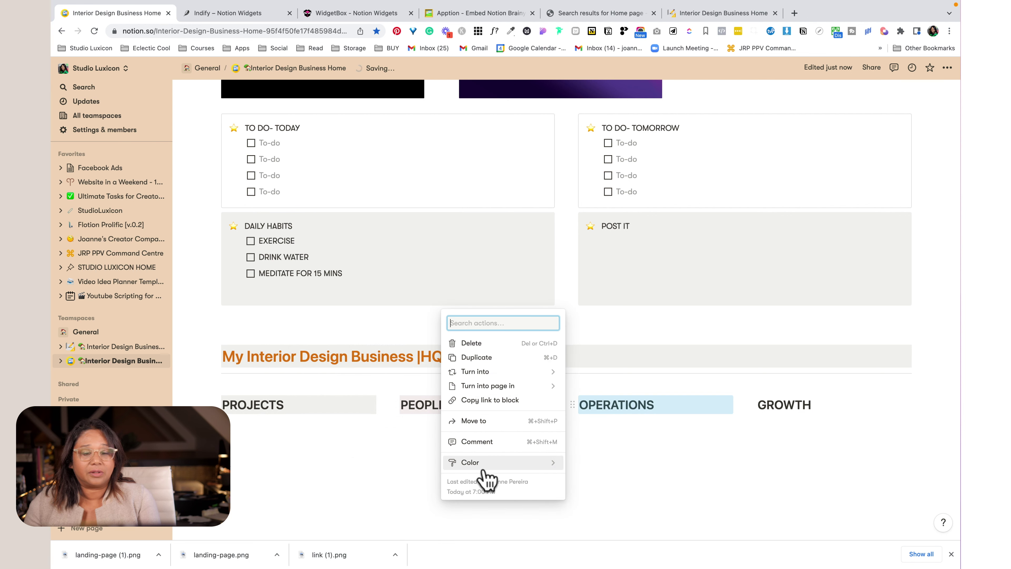
mouse_move(481, 462)
left_click(627, 464)
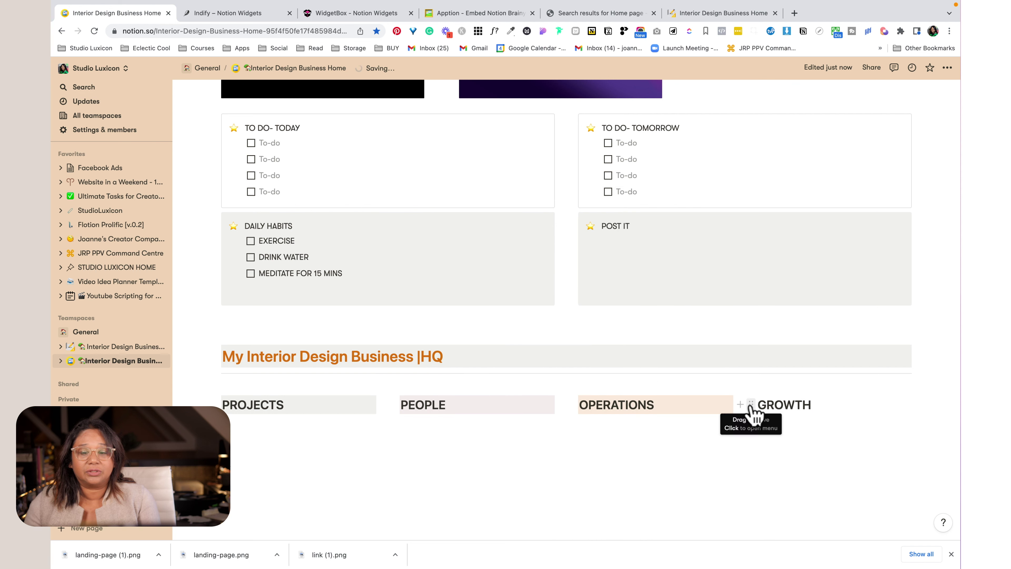
left_click(750, 404)
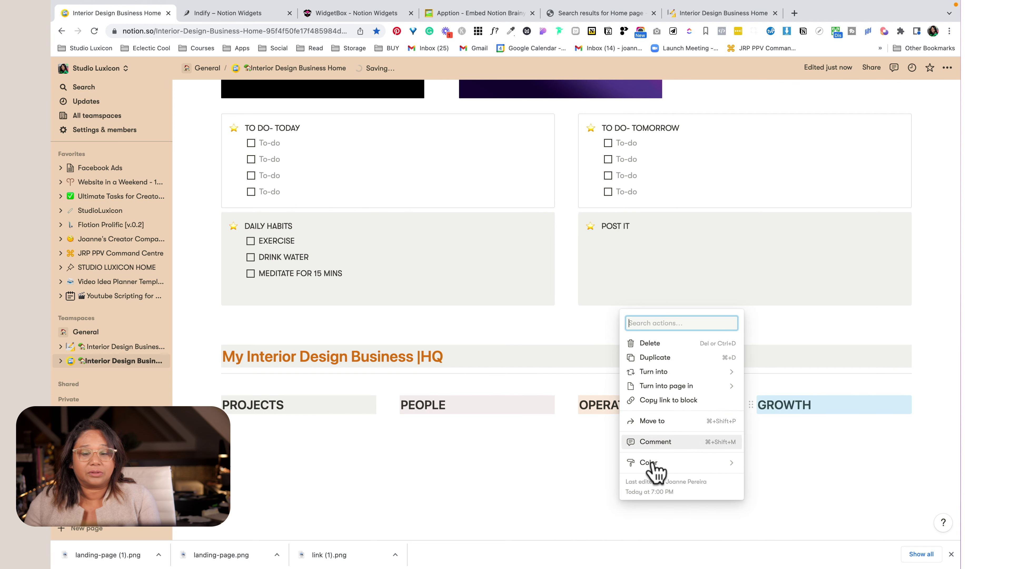
mouse_move(653, 466)
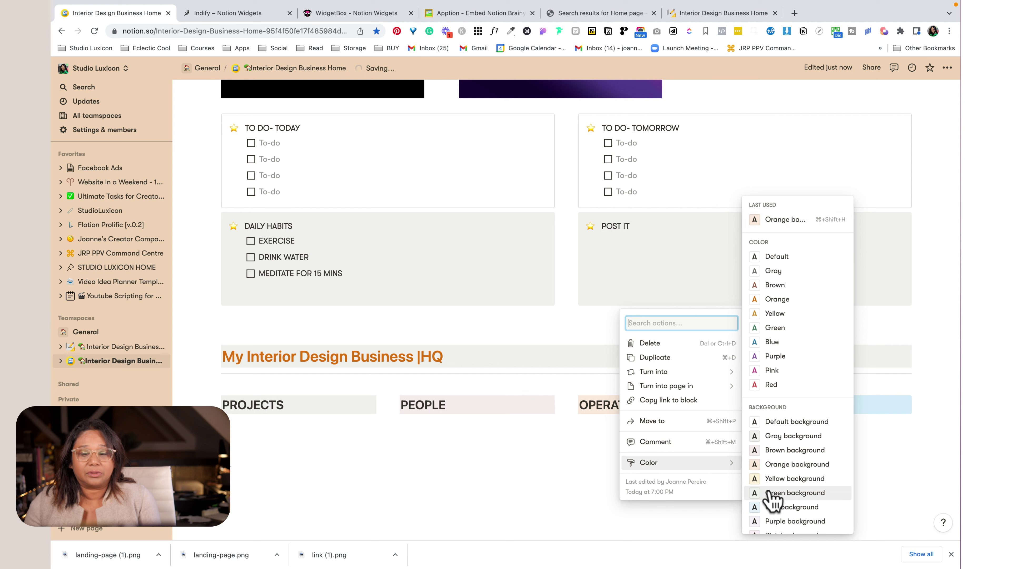
left_click(772, 480)
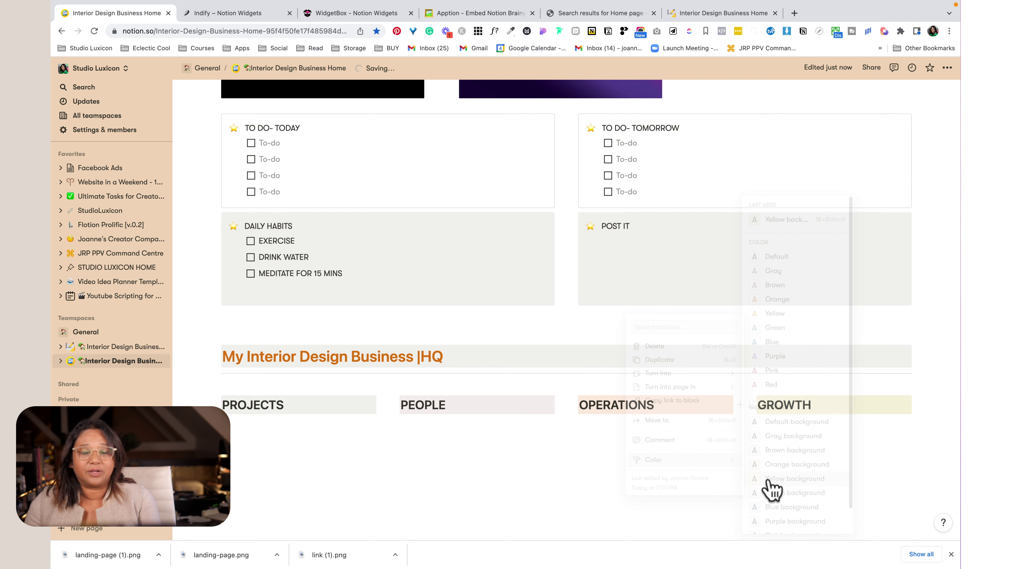
- Add the text line New Project Template below the PROJECTS heading
left_click(251, 437)
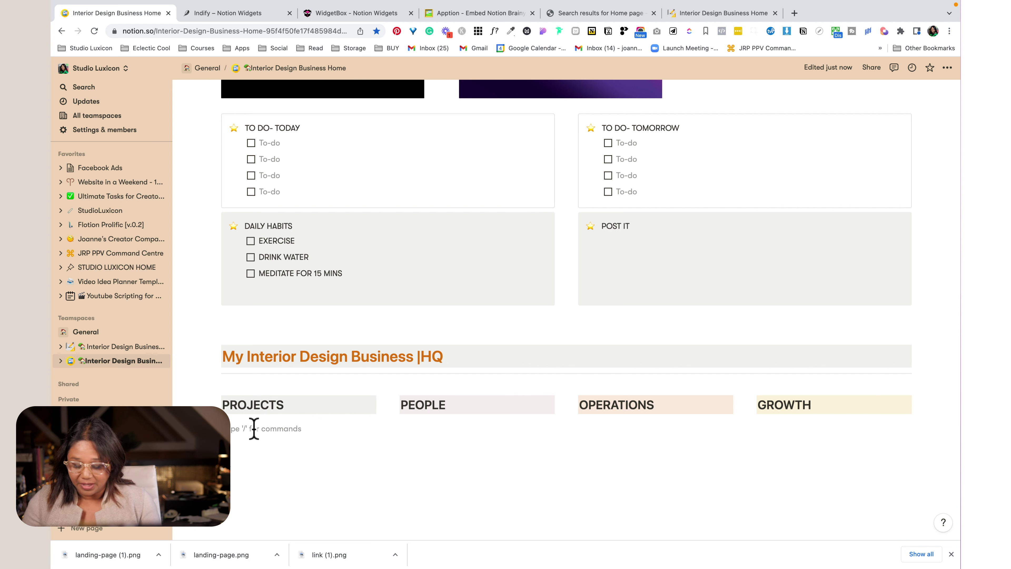
type("New")
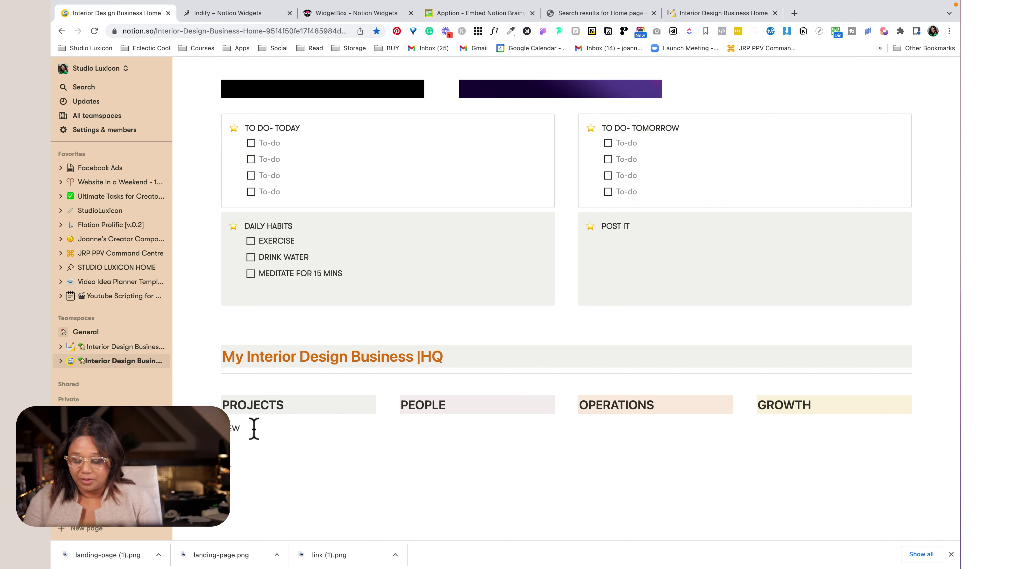
key("BackSpace")
key("BackSpace")
key("BackSpace")
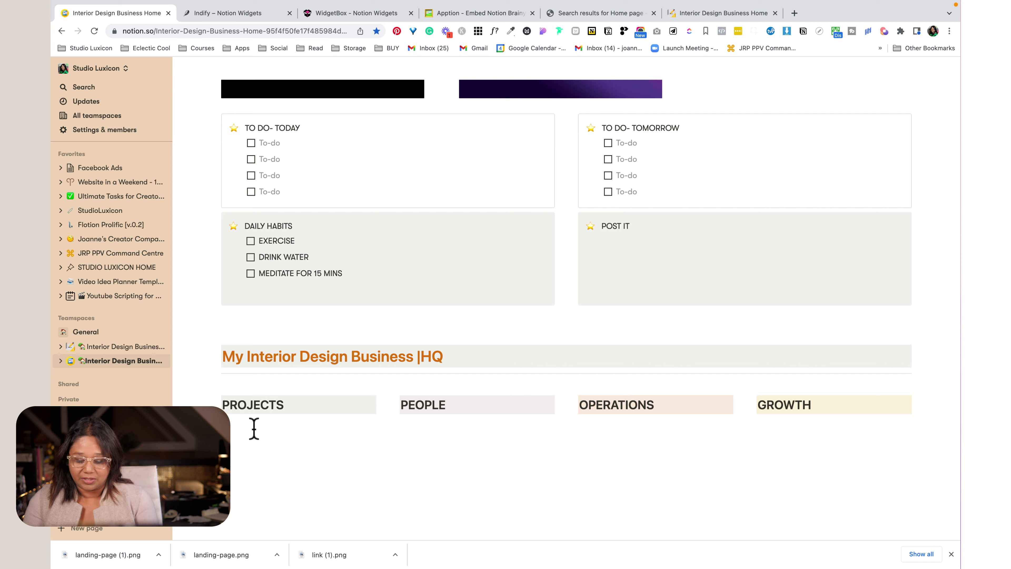
type("New")
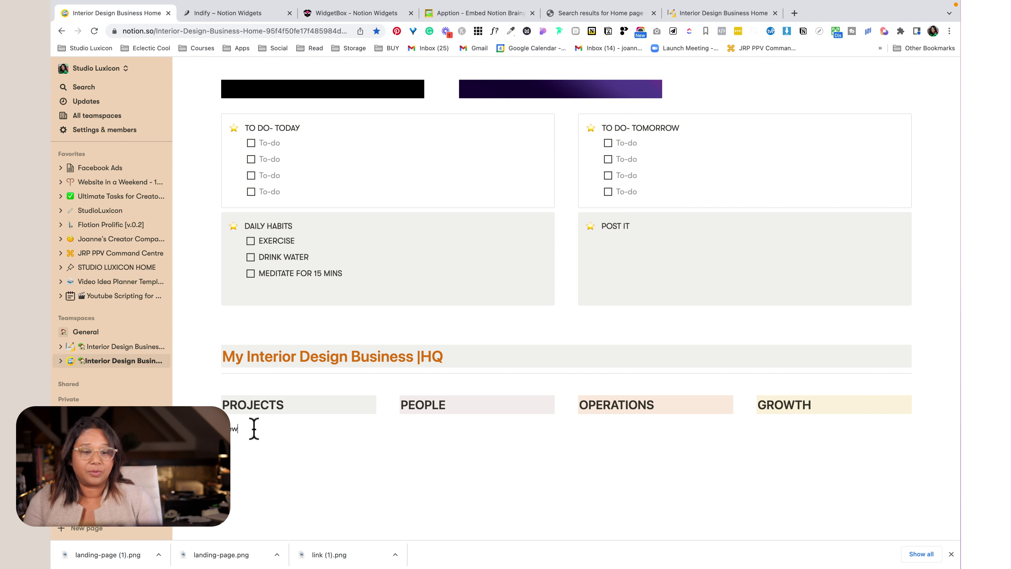
type(" Projec")
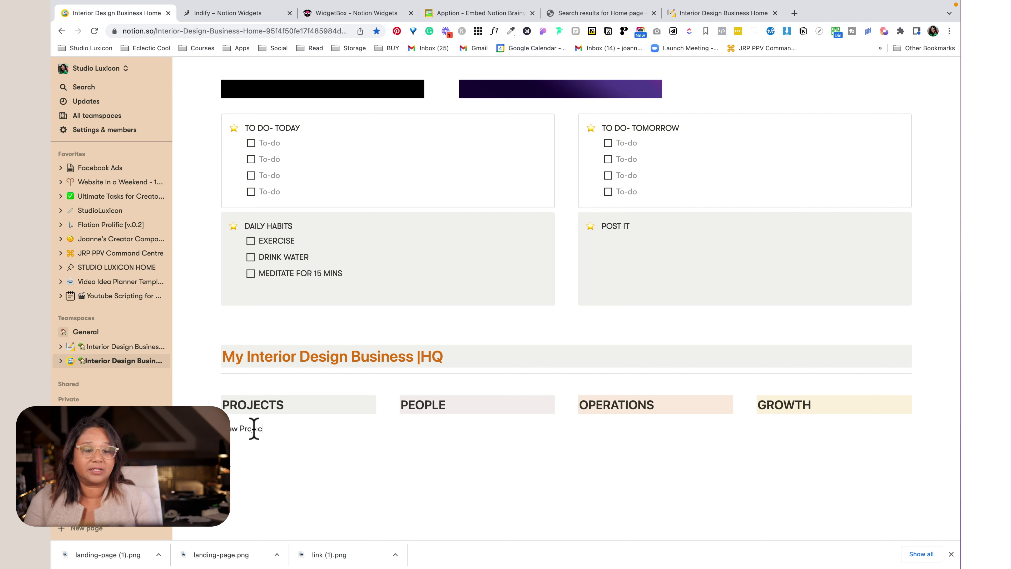
type("t Template")
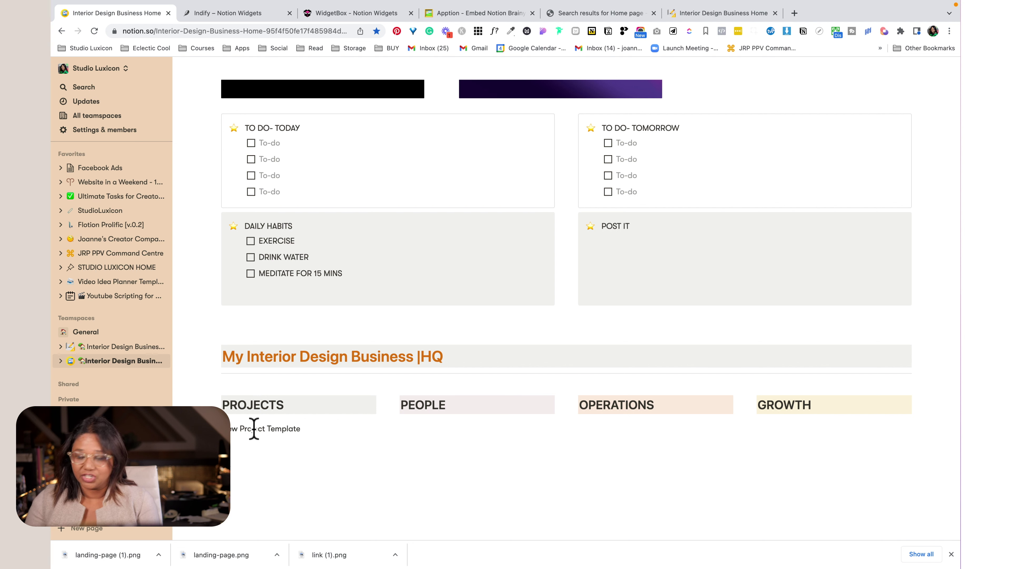
key("Return")
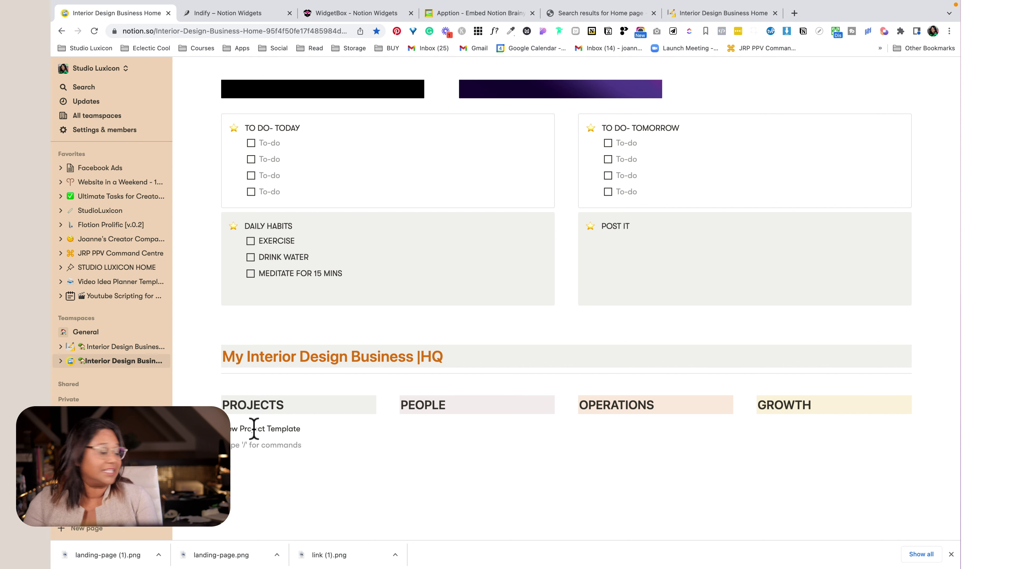
- Add the text line Interior Design Materials / FFE below New Project Template
key("BackSpace")
type("terior ")
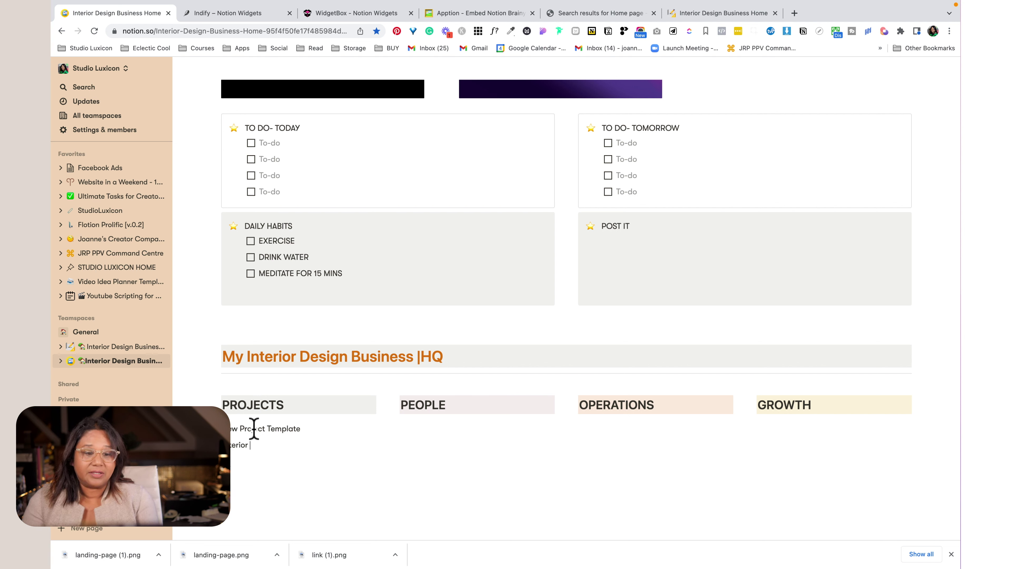
type("Design Mattera")
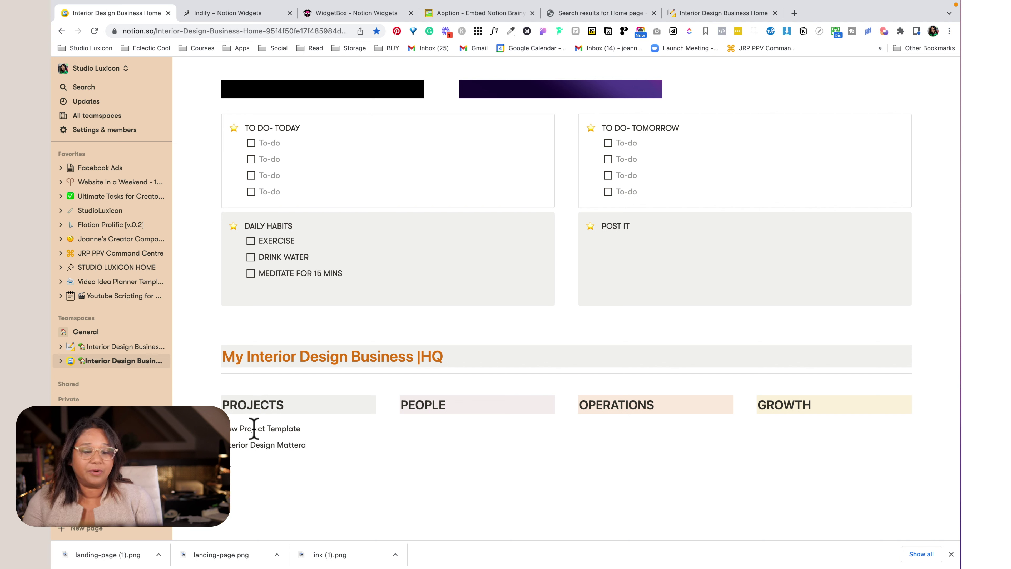
key("BackSpace")
key("BackSpace")
key("BackSpace")
type("erials / FFE")
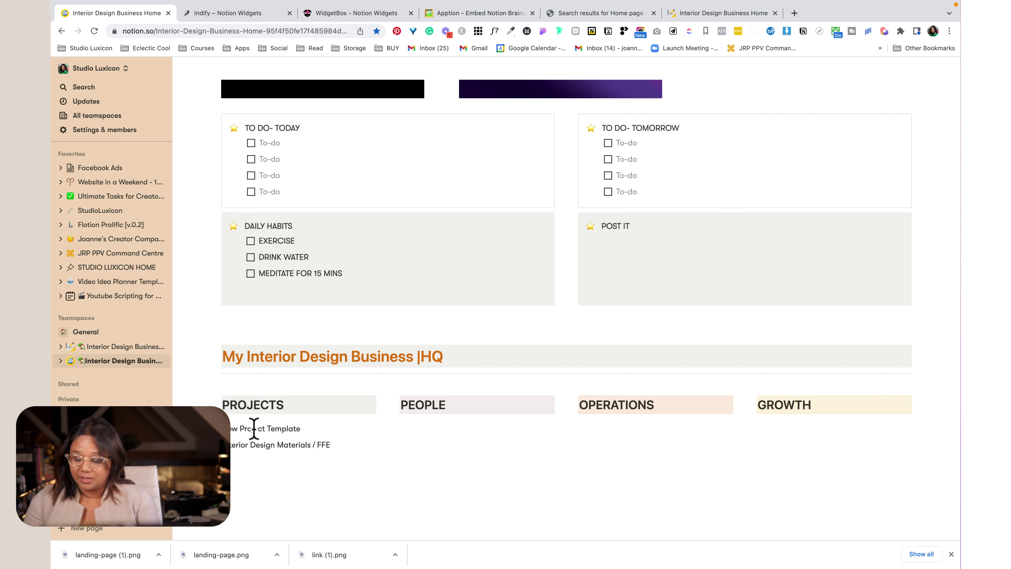
key("Return")
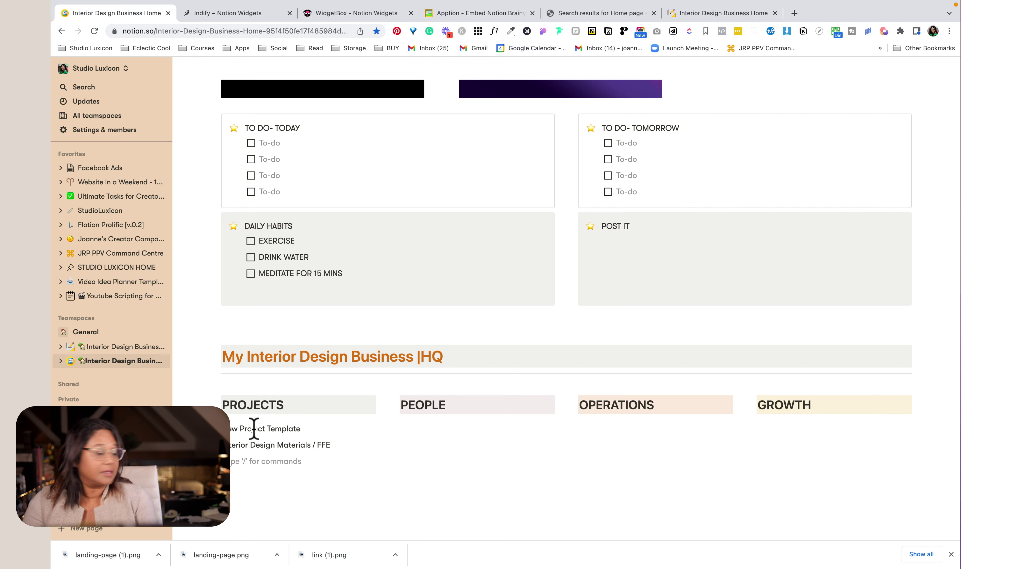
- Enter Projects as the third text line below the PROJECTS heading
type("Spec")
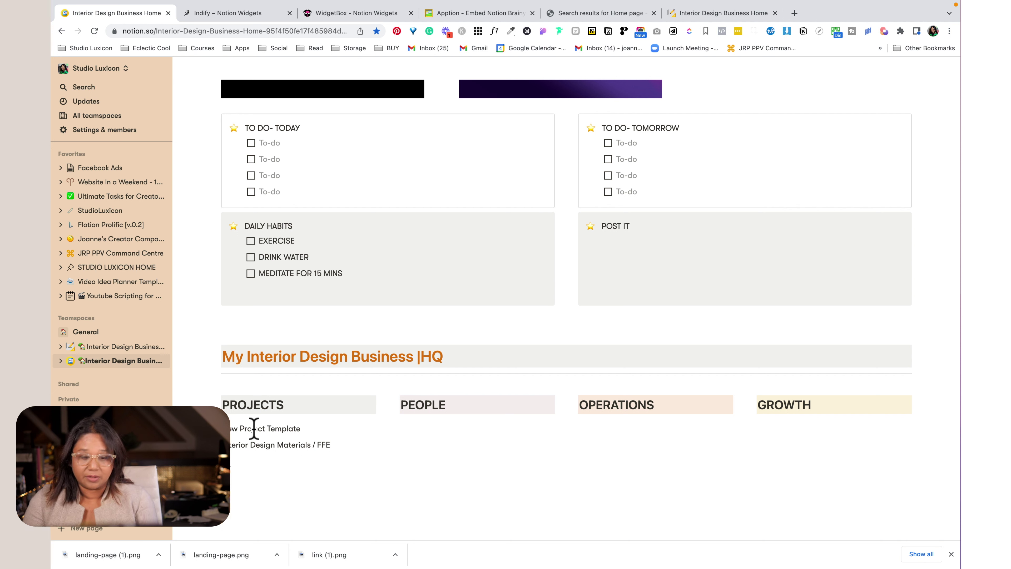
key("BackSpace")
key("BackSpace")
type("ojects")
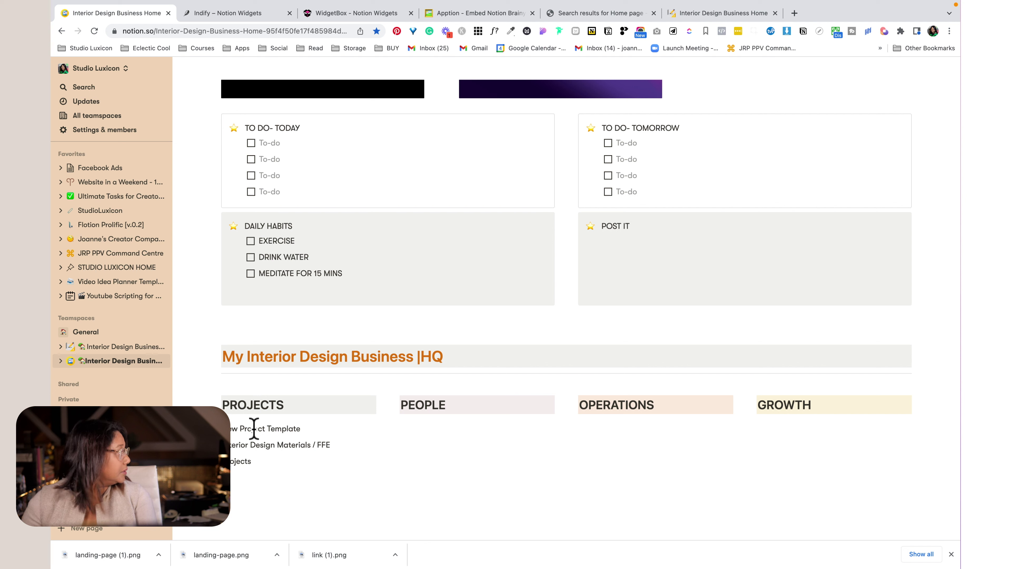
left_click(434, 426)
mouse_move(394, 408)
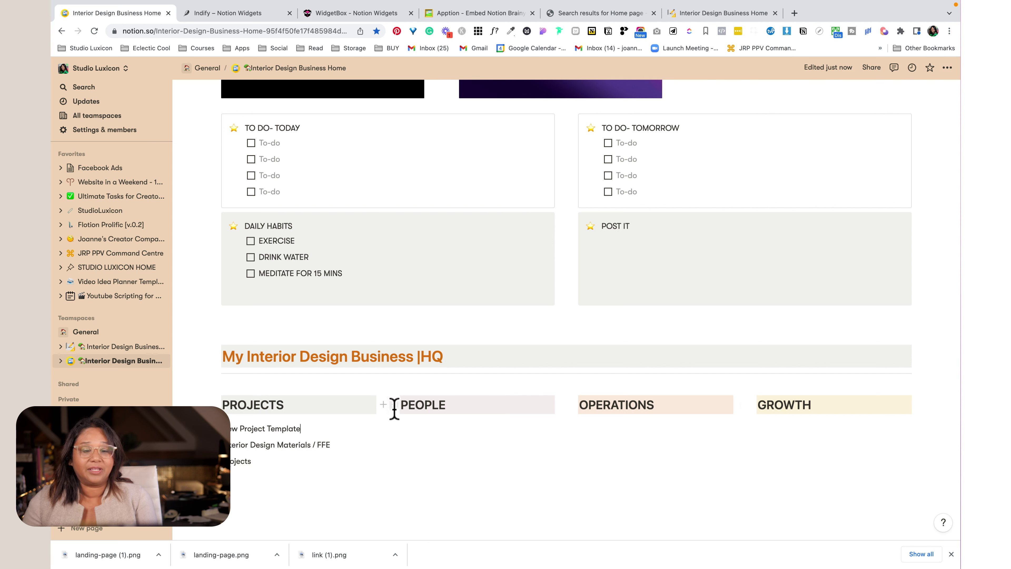
left_click(409, 426)
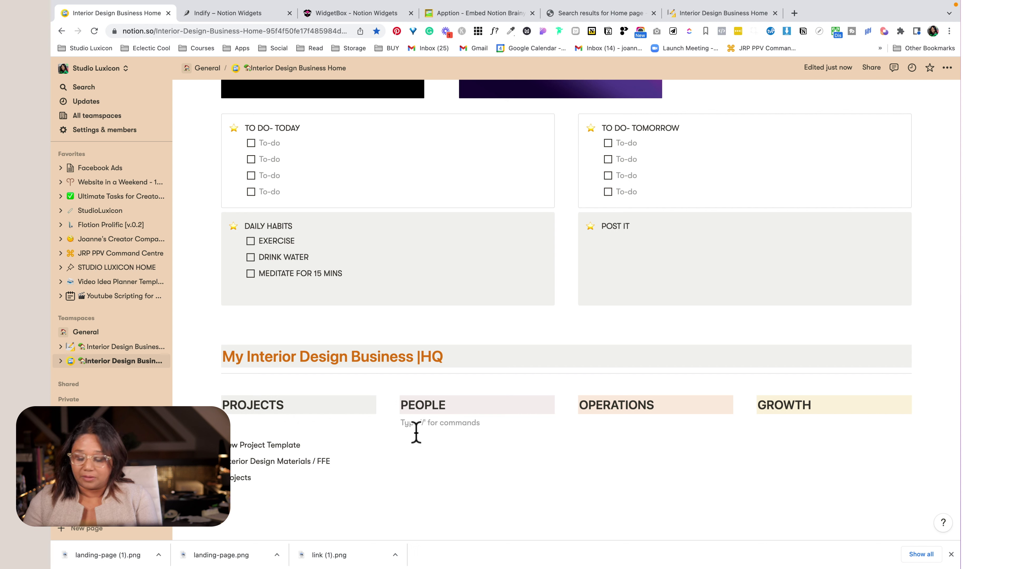
key("BackSpace")
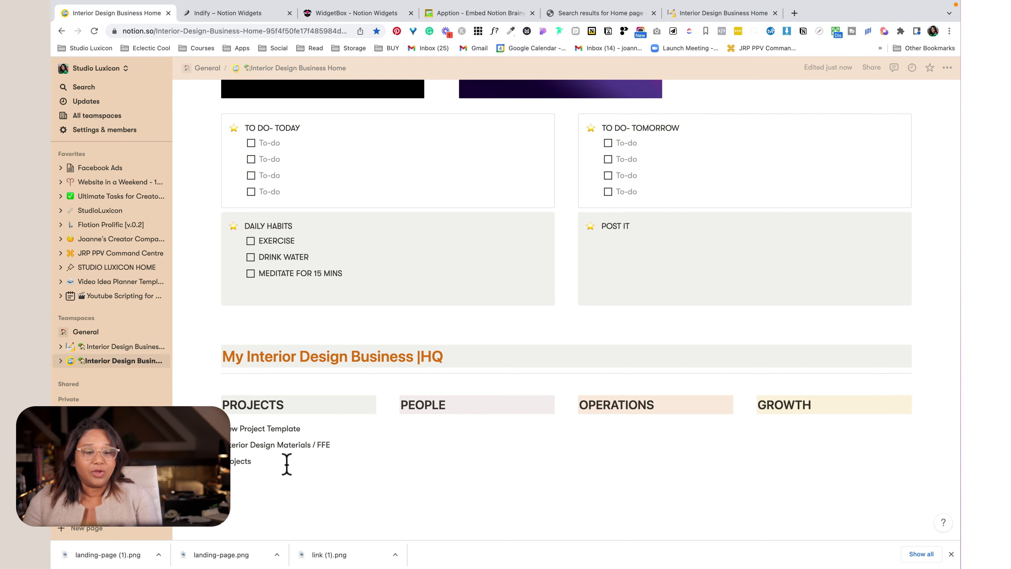
left_click(259, 463)
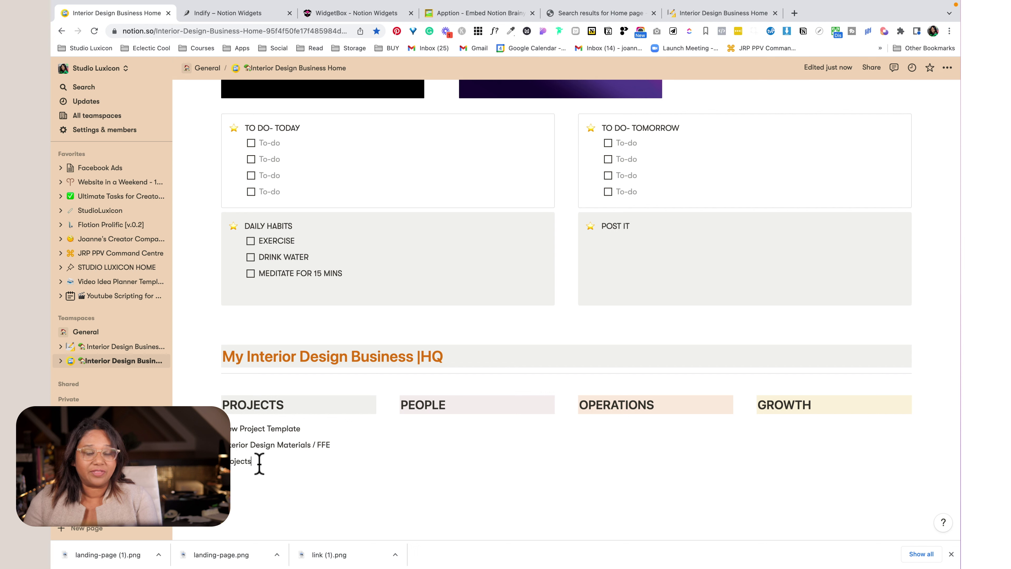
- Add the text line Contacts below Projects and move it directly under the PEOPLE heading
key("Return")
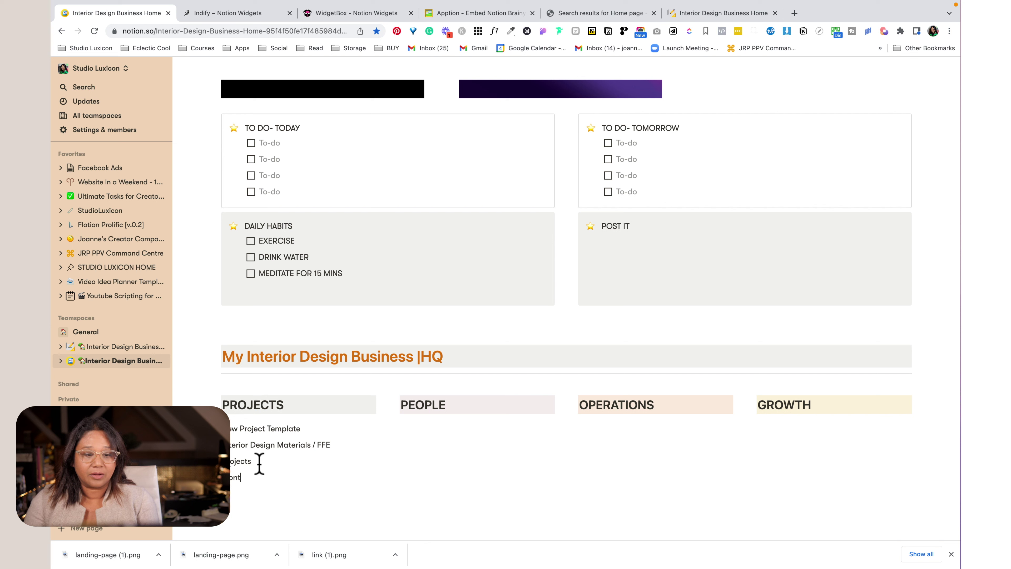
type("acts")
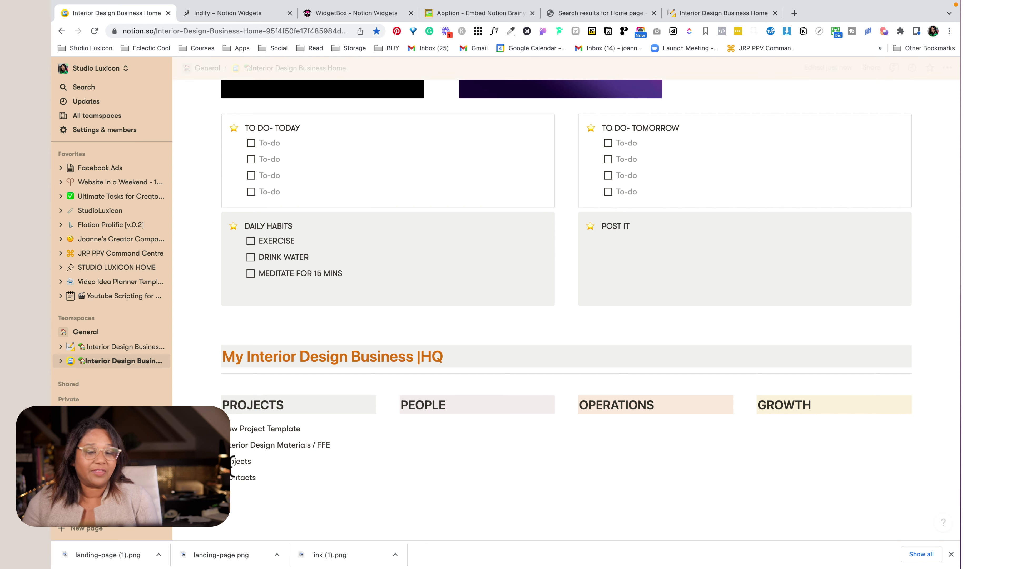
left_click_drag(233, 477, 418, 413)
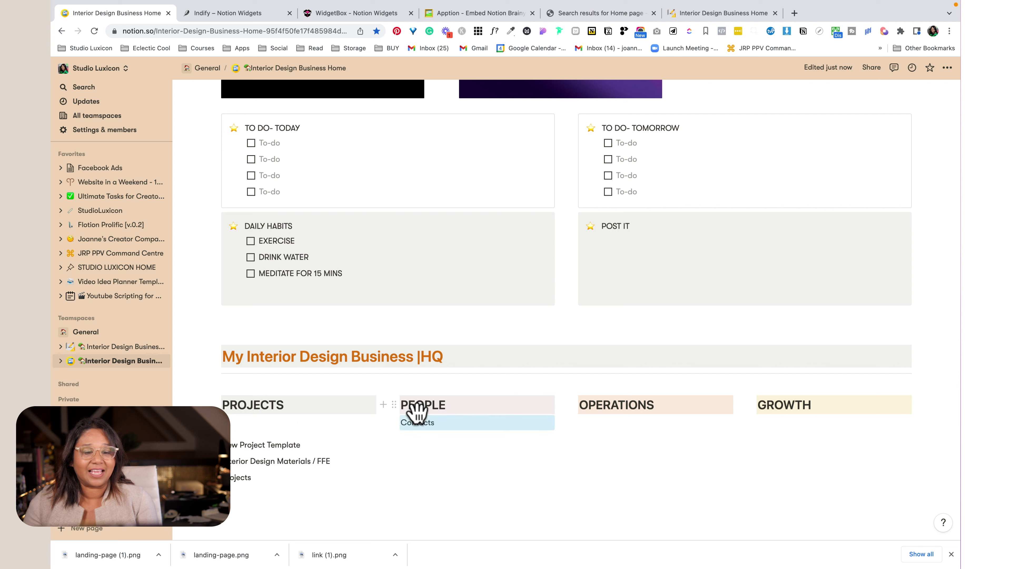
- Close the gap below the PROJECTS heading so its three text lines sit directly beneath it
left_click(324, 433)
key("Up")
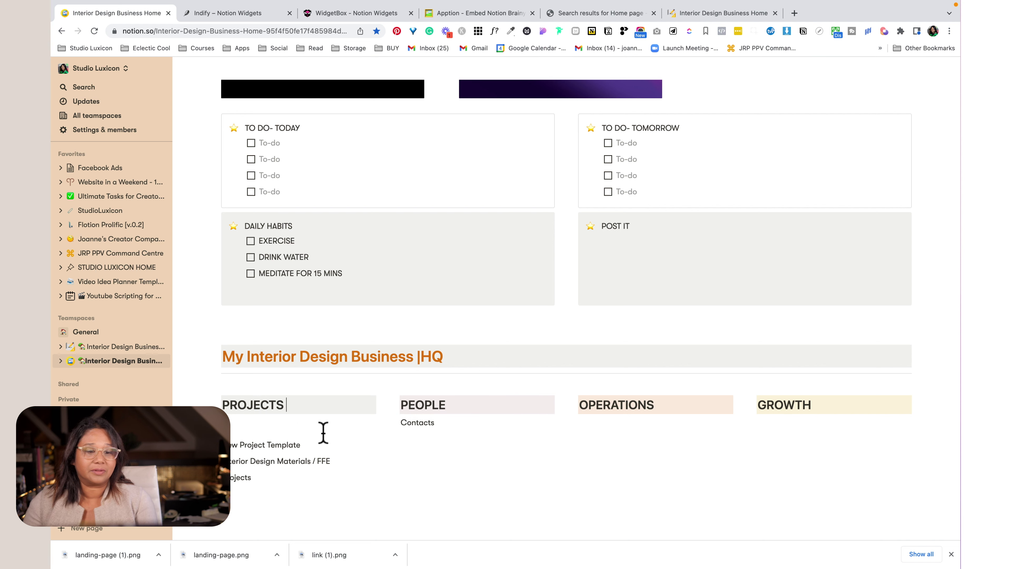
mouse_move(231, 444)
left_mouse_down()
mouse_move(232, 422)
mouse_move(232, 446)
left_mouse_up()
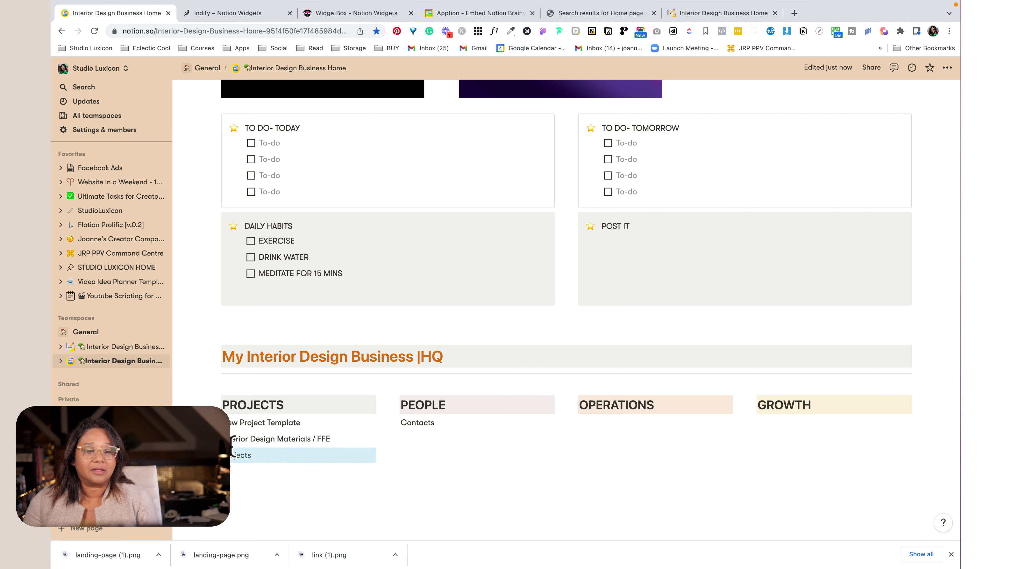
- Try to add a second text line below Contacts in the PEOPLE column
left_click(466, 423)
key("Return")
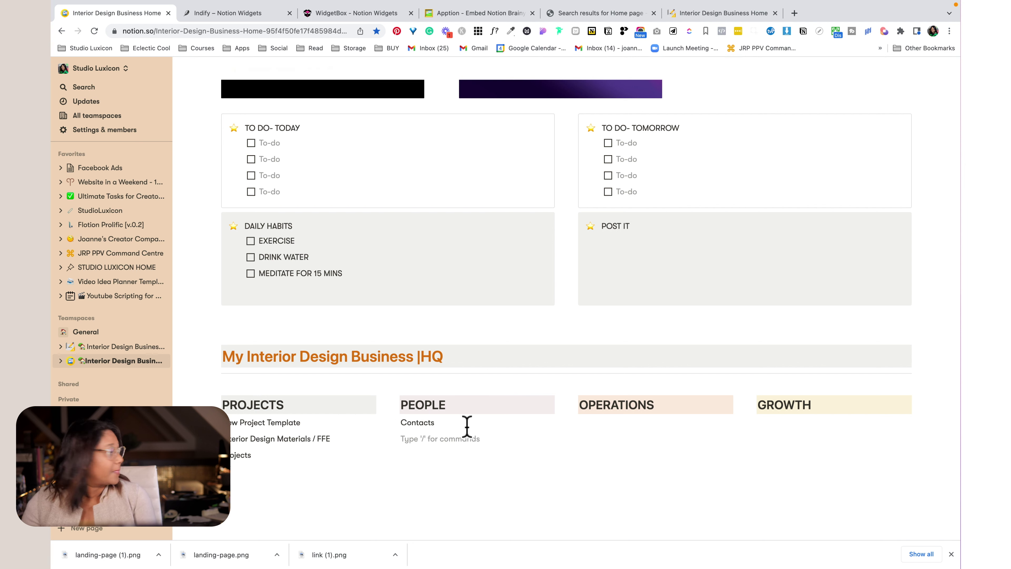
type("Su")
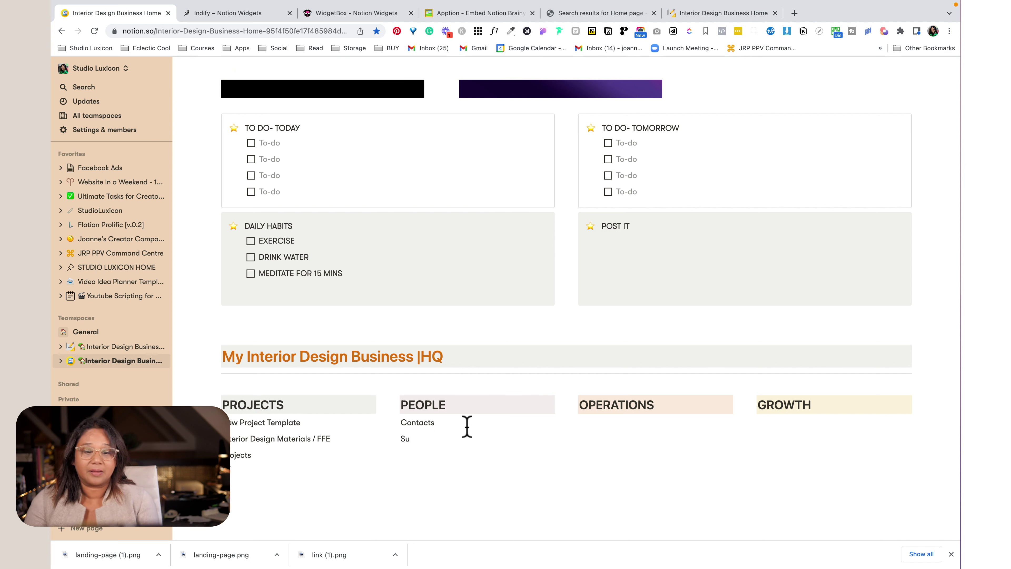
type("+;oer")
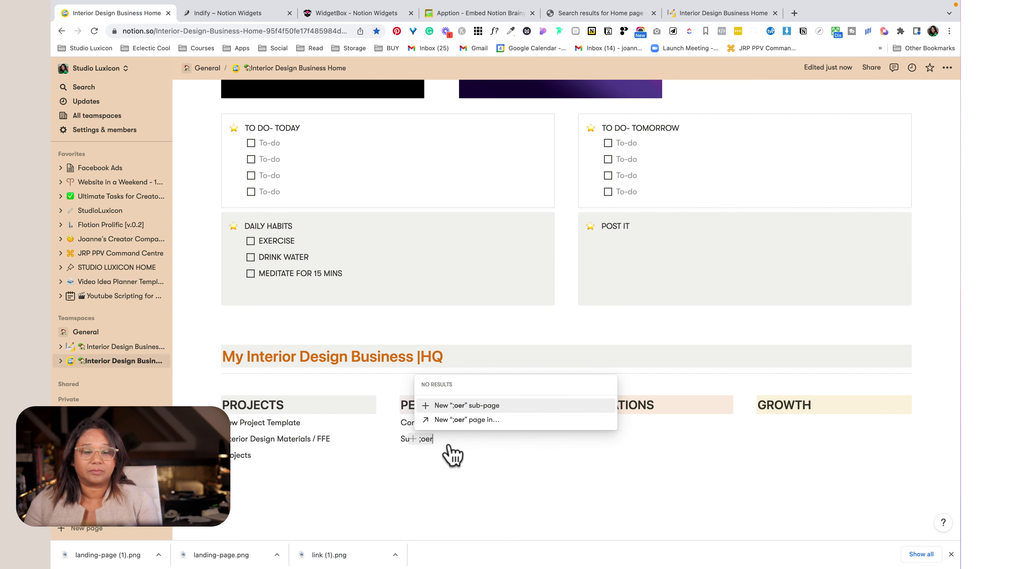
key("Escape")
- Clear all text in the PEOPLE column and re-enter its heading as PEOPLE in capitals
left_click_drag(445, 451, 403, 442)
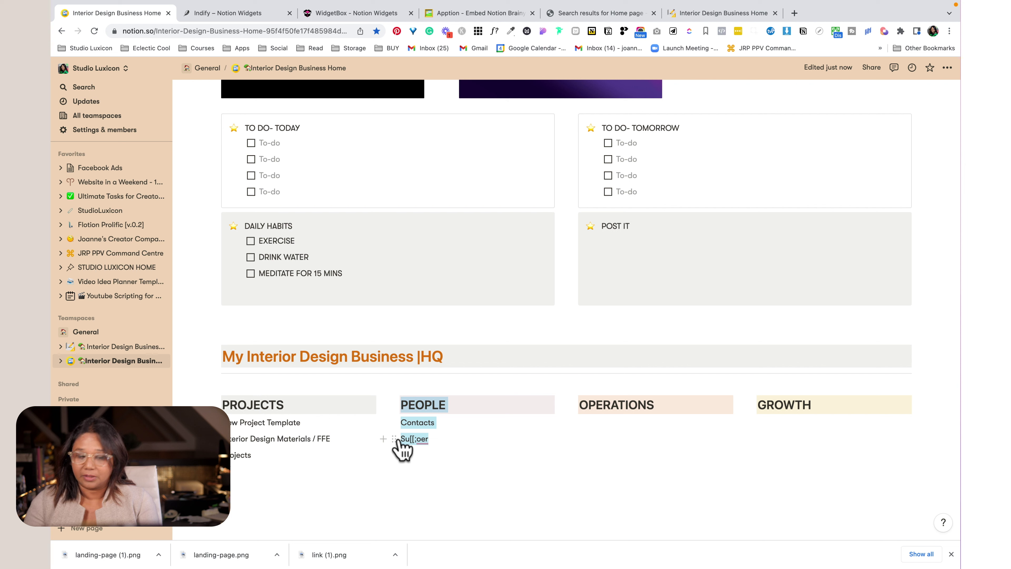
key("BackSpace")
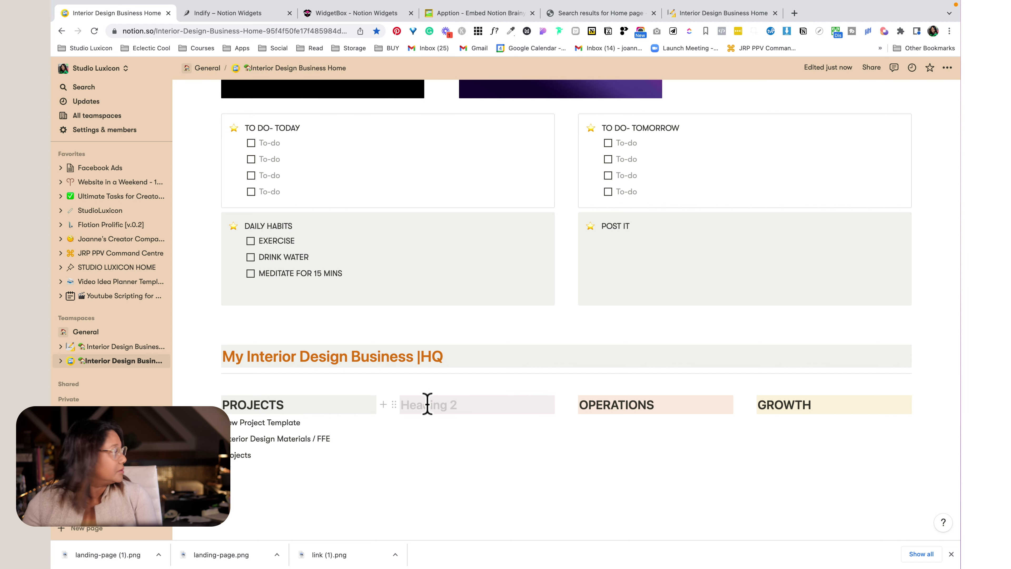
type("P")
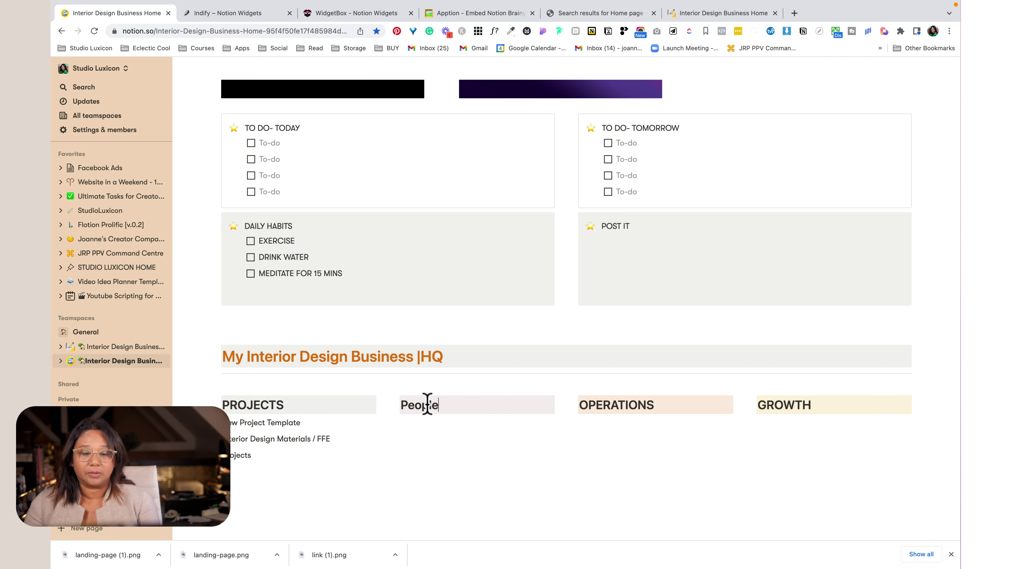
key("BackSpace")
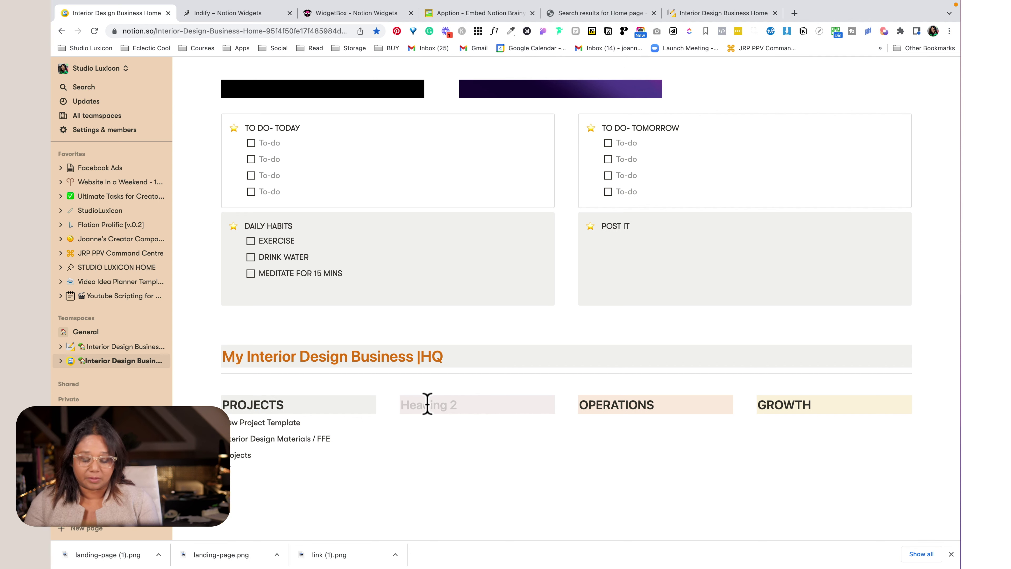
type("PEOPLE")
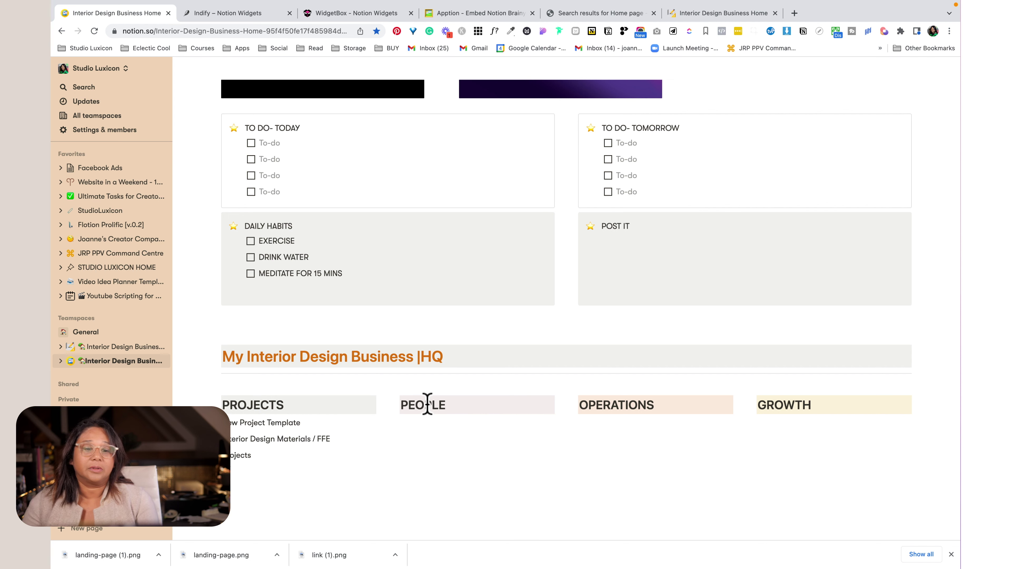
- Switch to the finished Interior Design Business Home reference page open in the other browser tab
scroll(428, 404, "up", 8)
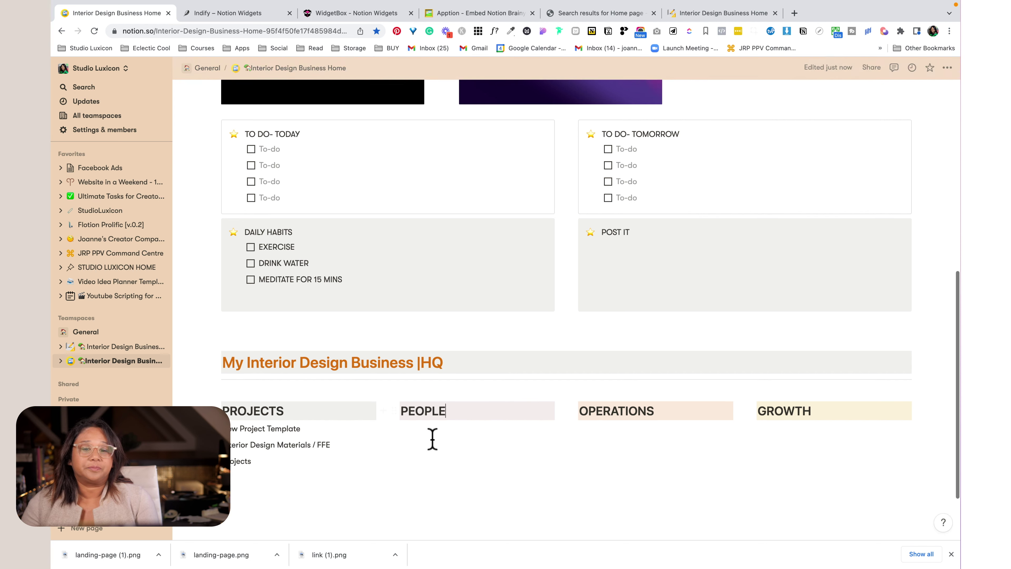
scroll(433, 439, "down", 4)
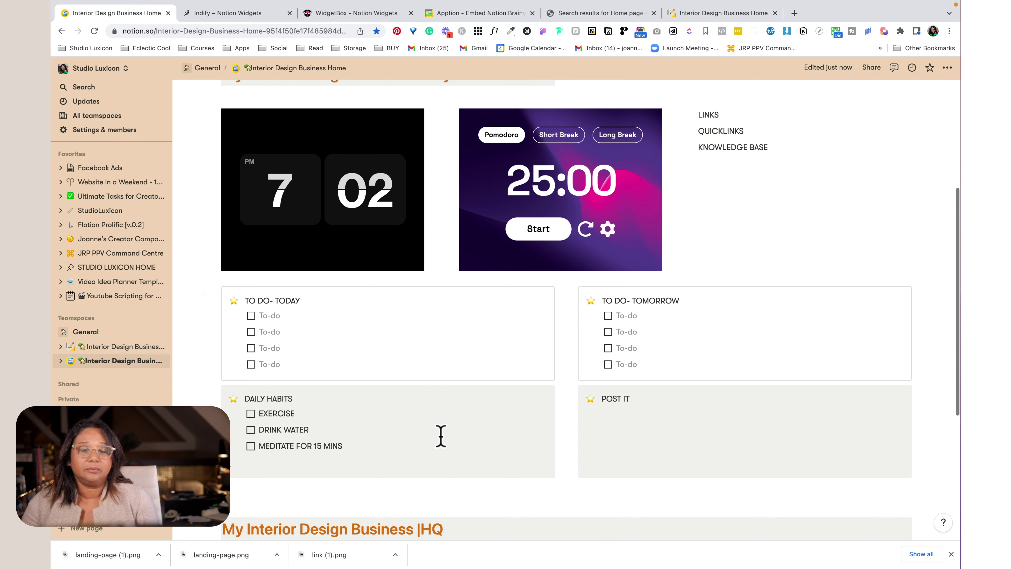
scroll(635, 523, "down", 1)
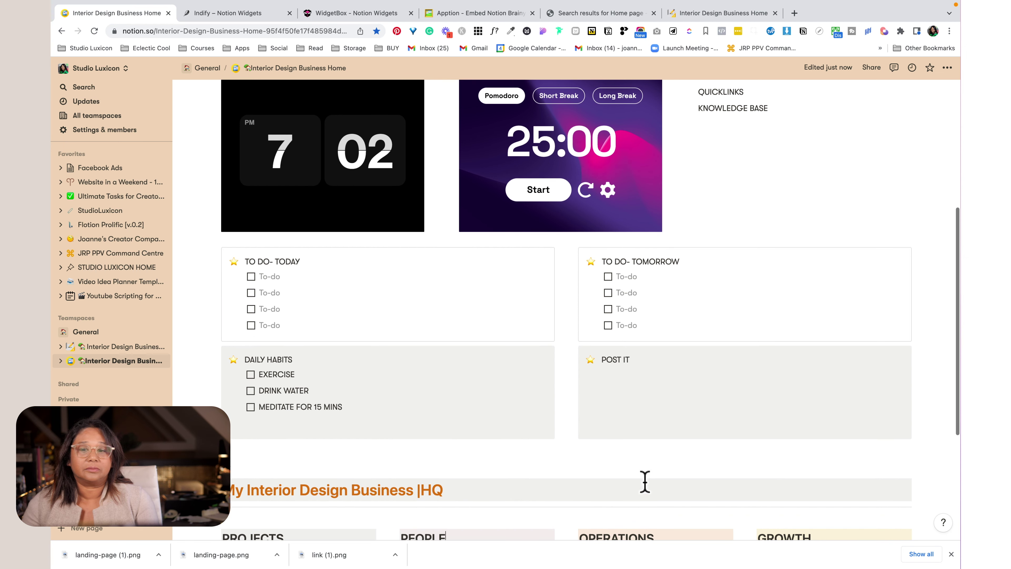
mouse_move(736, 8)
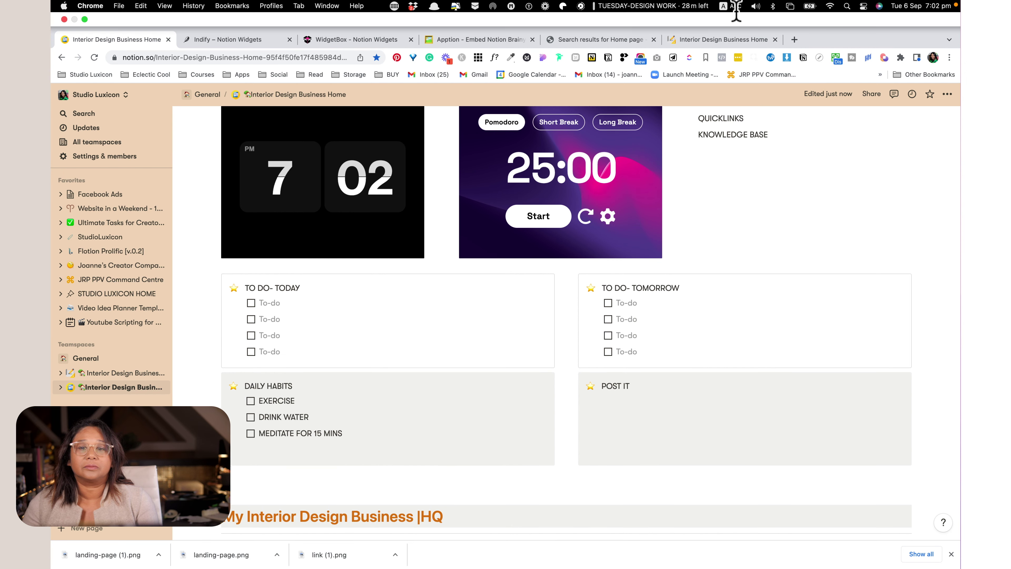
left_click(730, 38)
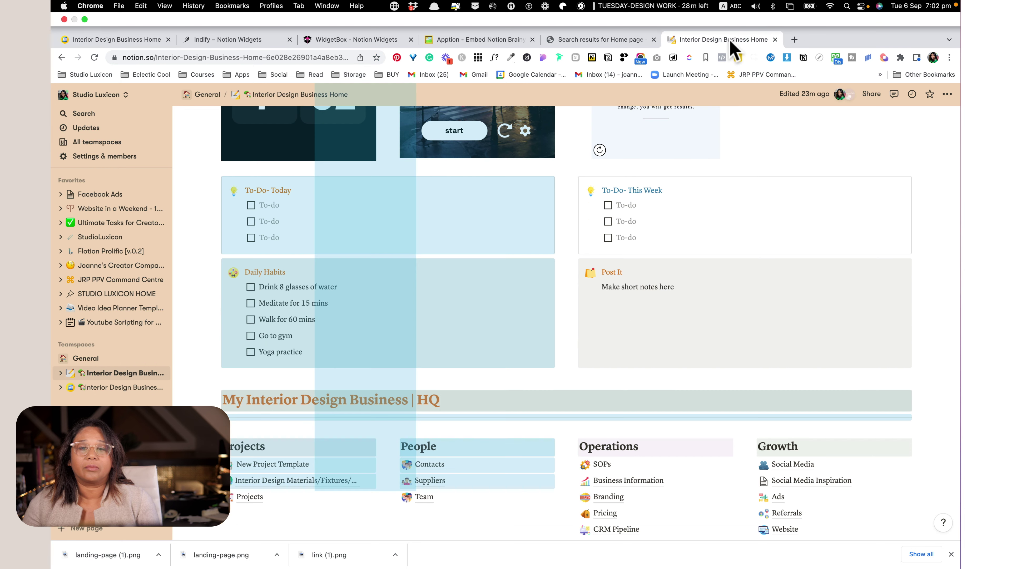
left_click(507, 435)
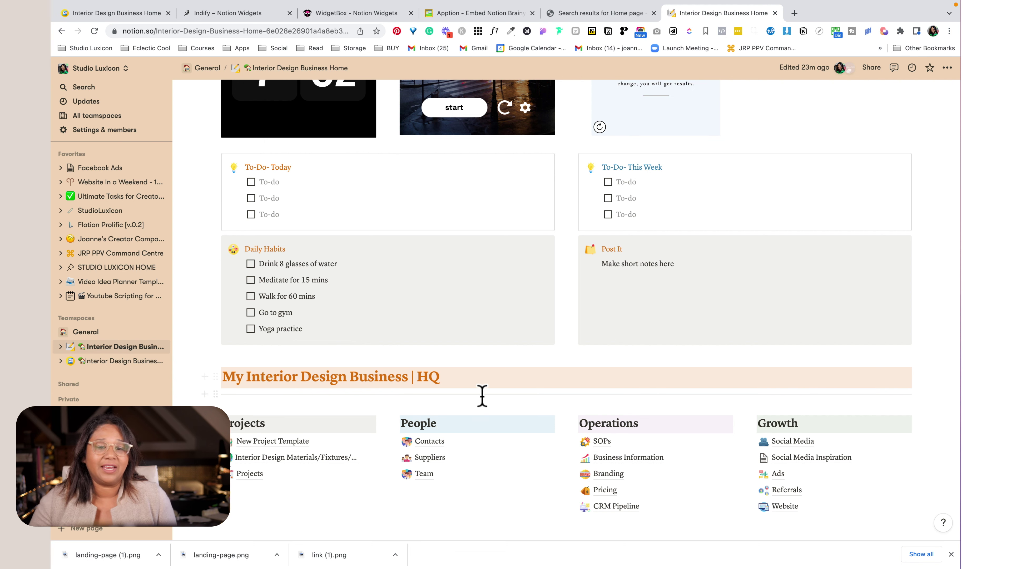
- Examine the reference page's Daily Dashboard widgets, links, to-do and habit callouts, and the HQ columns with their linked pages
scroll(481, 396, "up", 5)
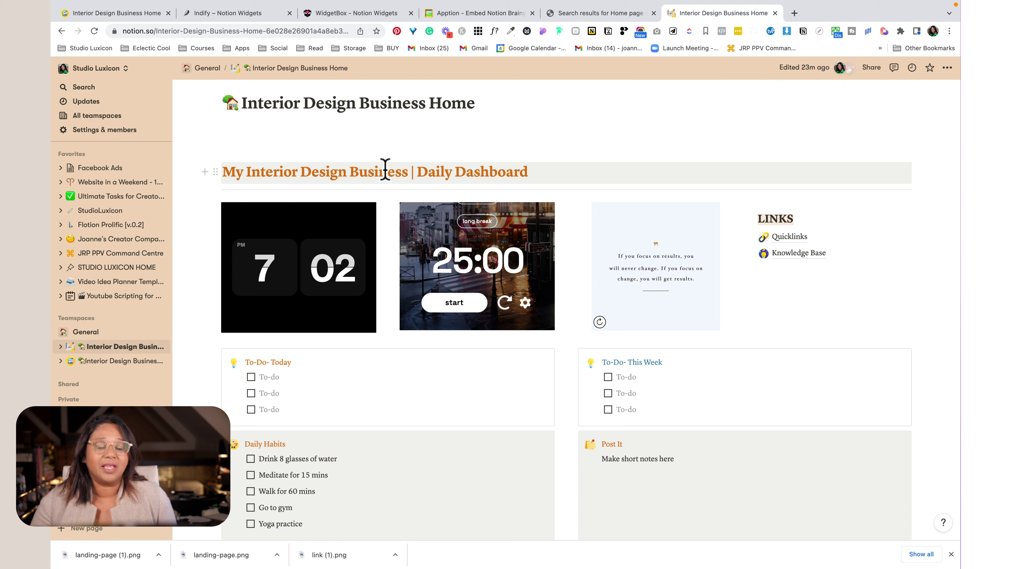
scroll(422, 393, "down", 1)
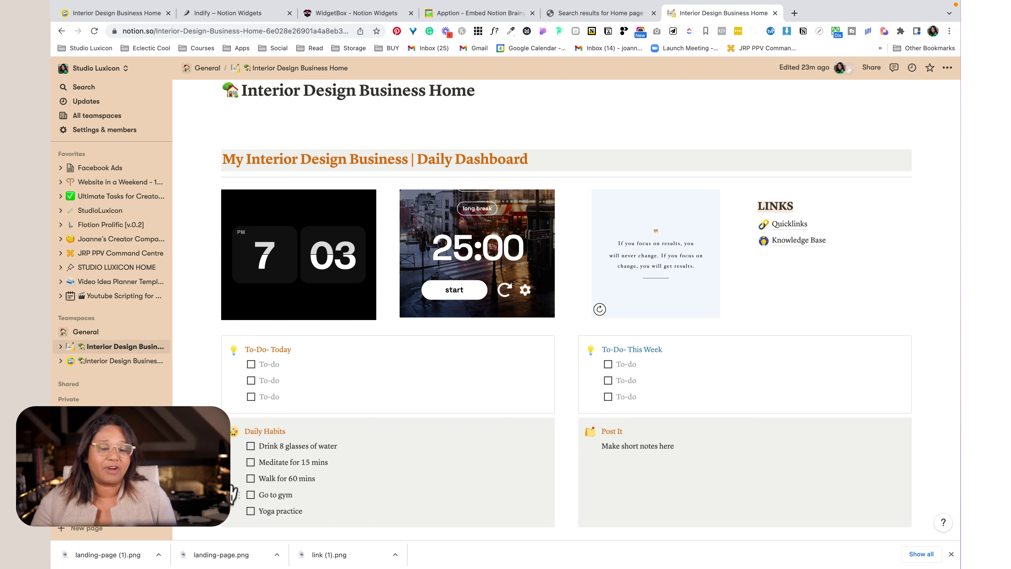
scroll(238, 474, "down", 10)
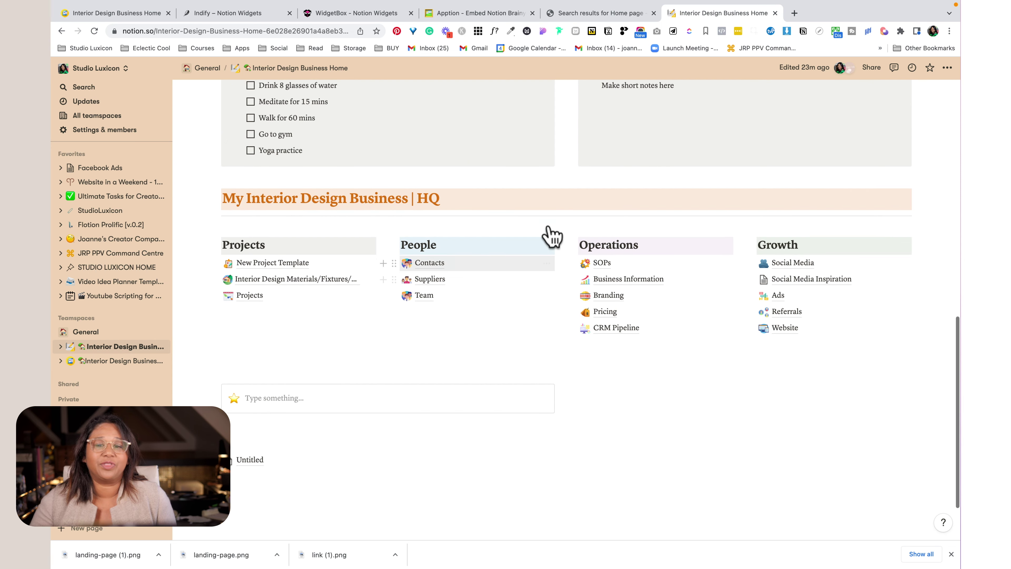
scroll(560, 235, "up", 7)
scroll(506, 470, "down", 3)
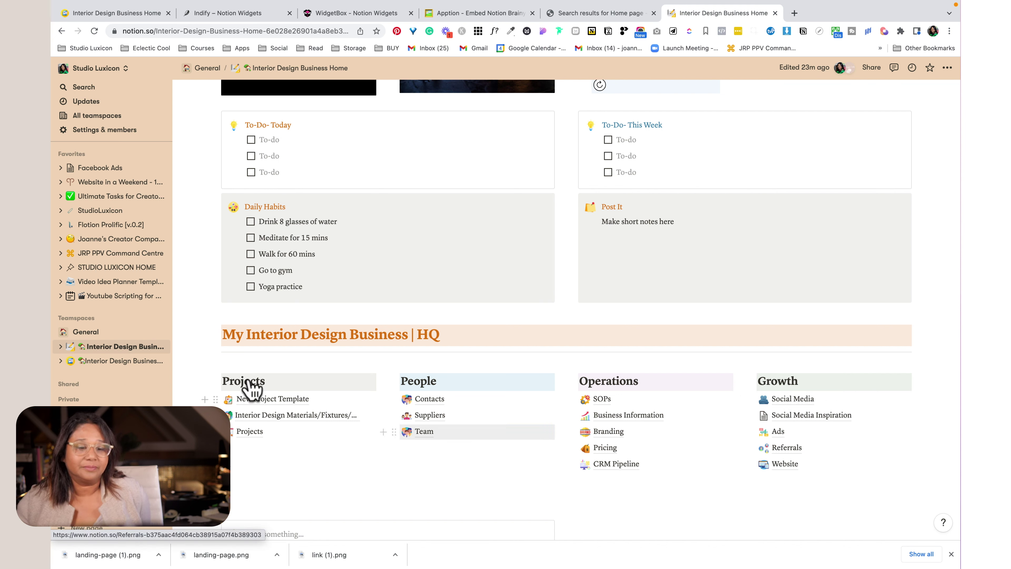
scroll(323, 449, "up", 1)
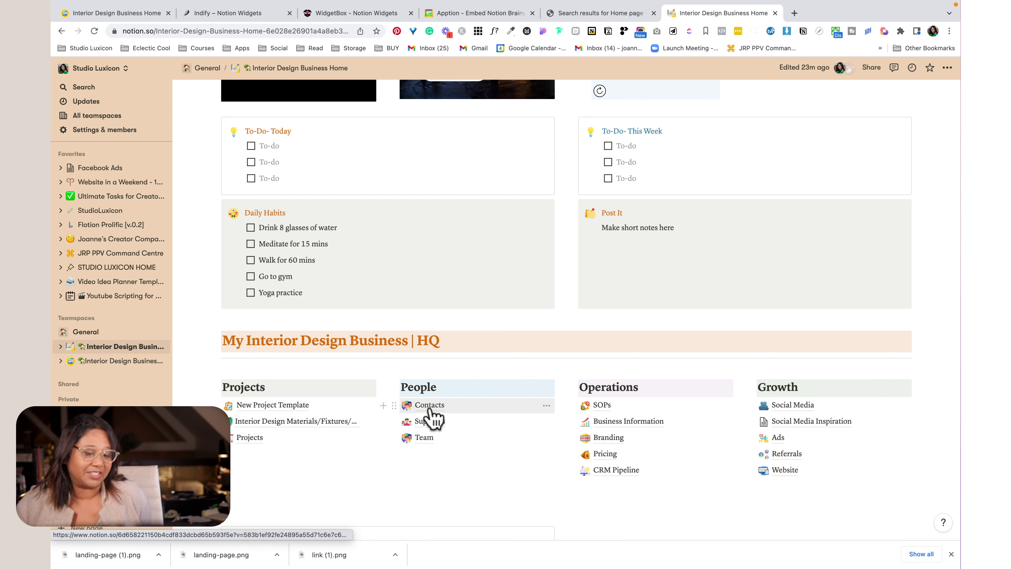
scroll(434, 421, "up", 6)
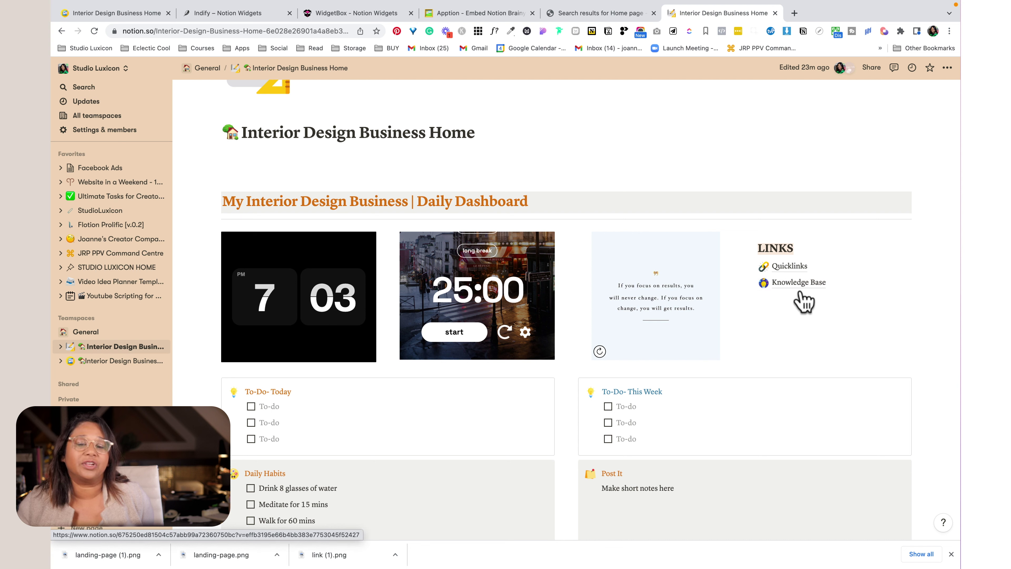
scroll(604, 414, "down", 5)
scroll(604, 406, "down", 4)
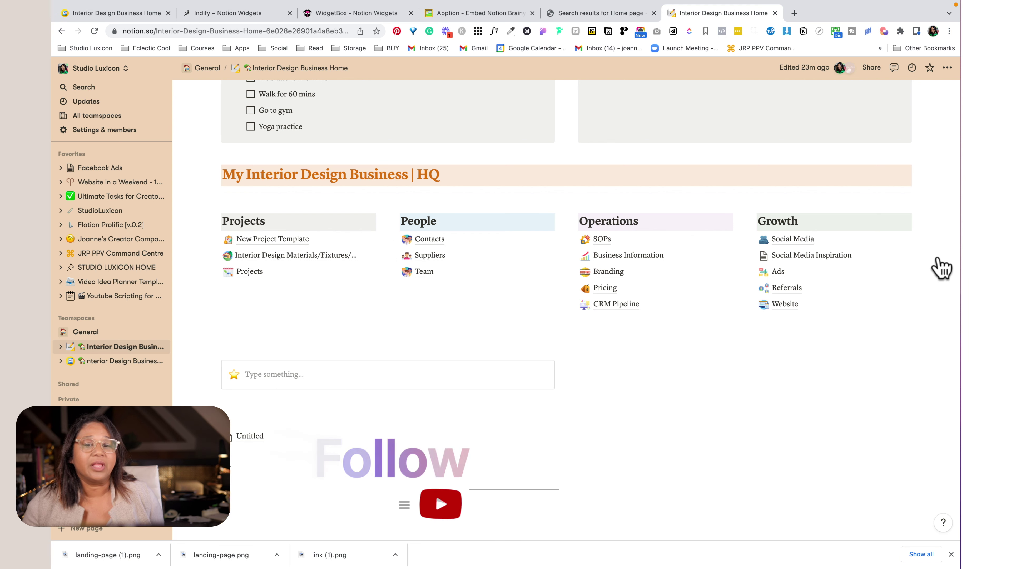
scroll(679, 271, "up", 5)
scroll(679, 271, "down", 5)
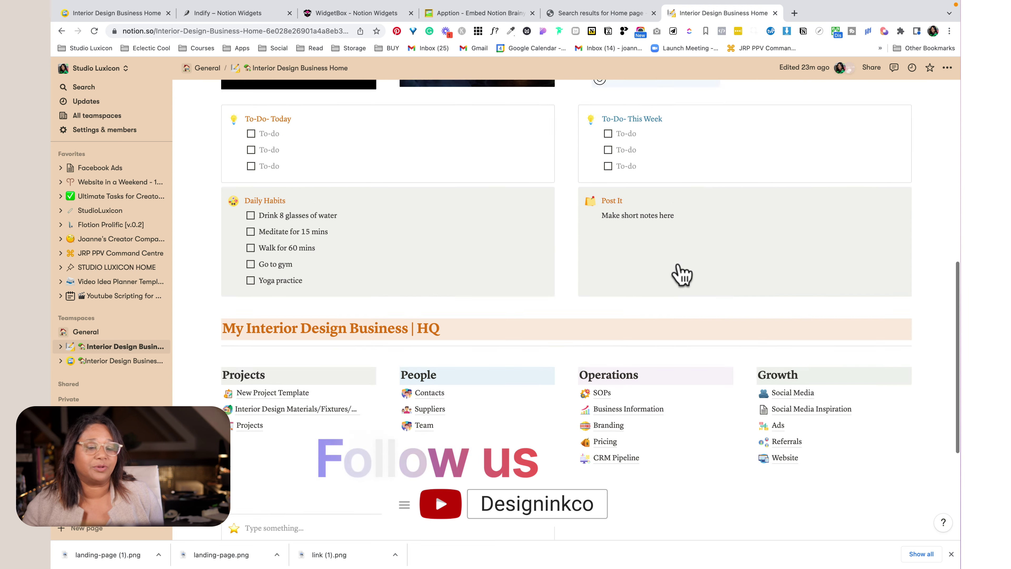
scroll(681, 271, "up", 12)
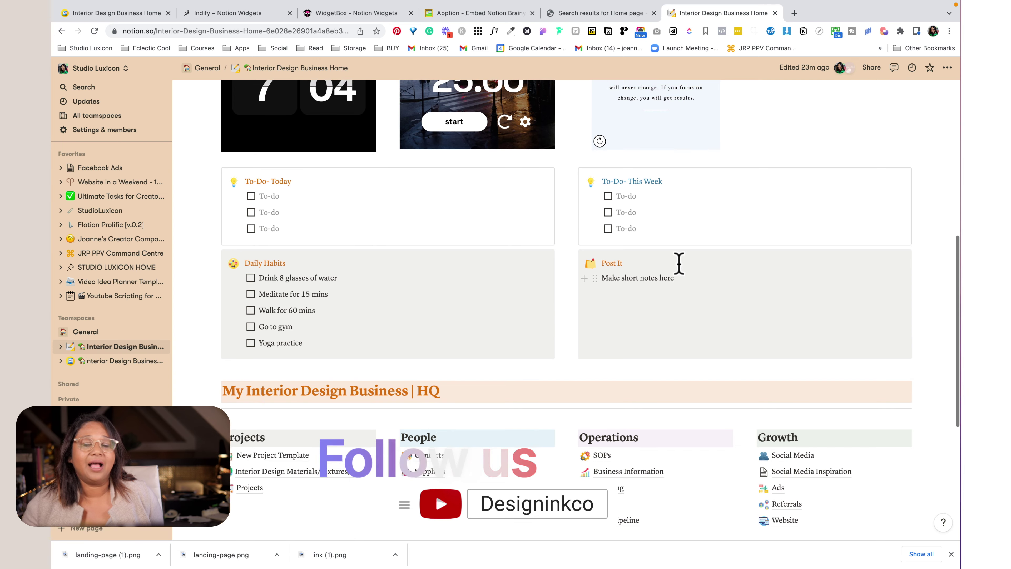